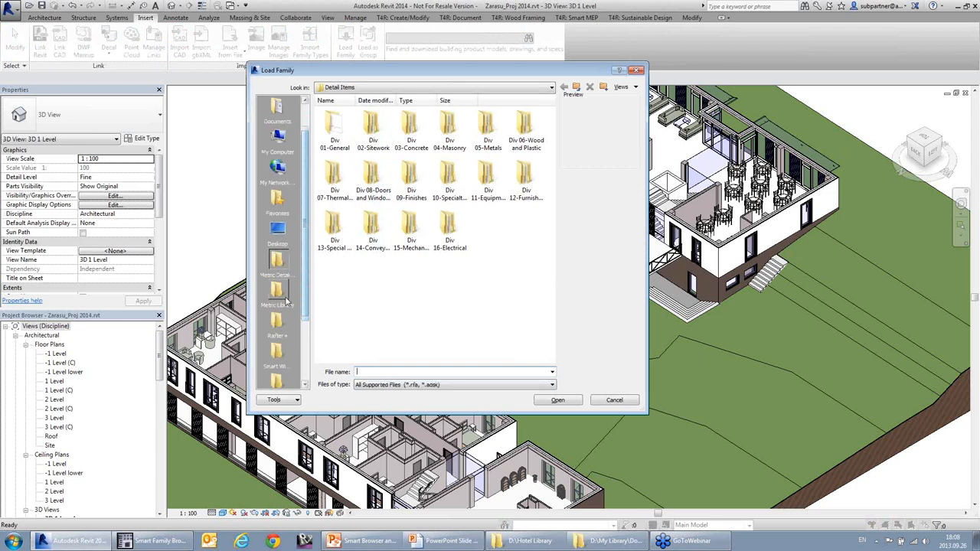
Step: Browse the Fire Protection Accessories folder of the Metric Library and preview the duct smoke, flow and gas detector families
{"action": "mouse_move", "coordinate": [551, 257]}
{"action": "left_mouse_down"}
{"action": "mouse_move", "coordinate": [551, 310]}
{"action": "mouse_move", "coordinate": [553, 243]}
{"action": "left_mouse_up"}
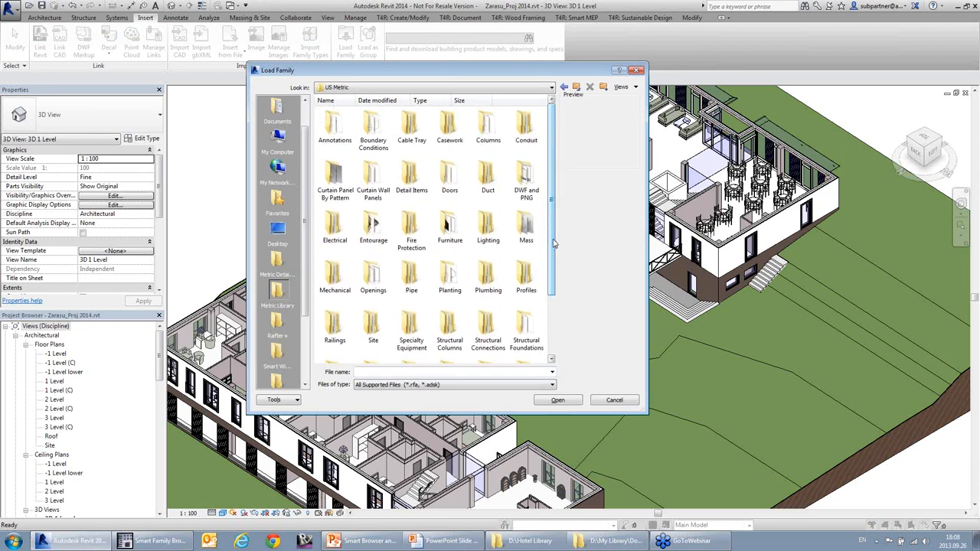
{"action": "double_click", "coordinate": [412, 227]}
{"action": "double_click", "coordinate": [343, 130]}
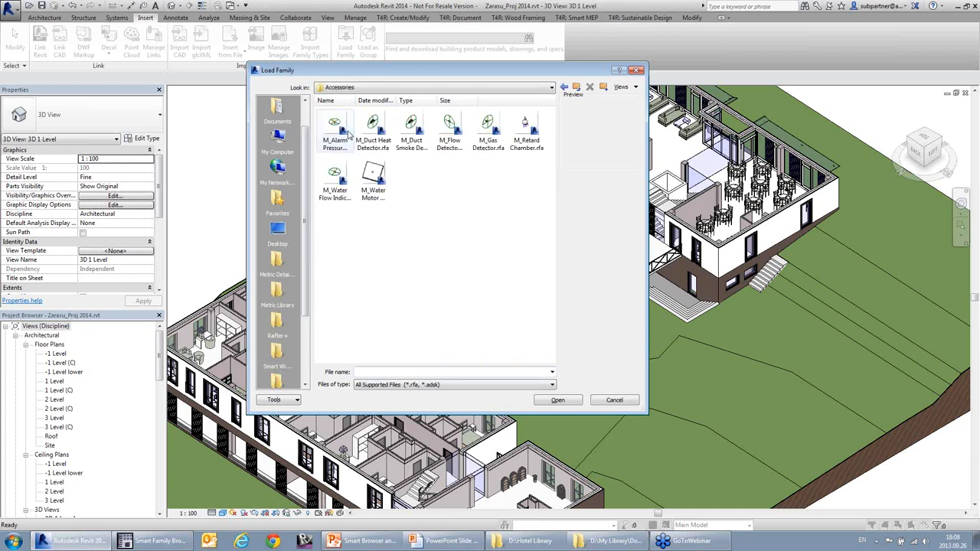
{"action": "left_click", "coordinate": [411, 128]}
{"action": "left_click", "coordinate": [450, 129]}
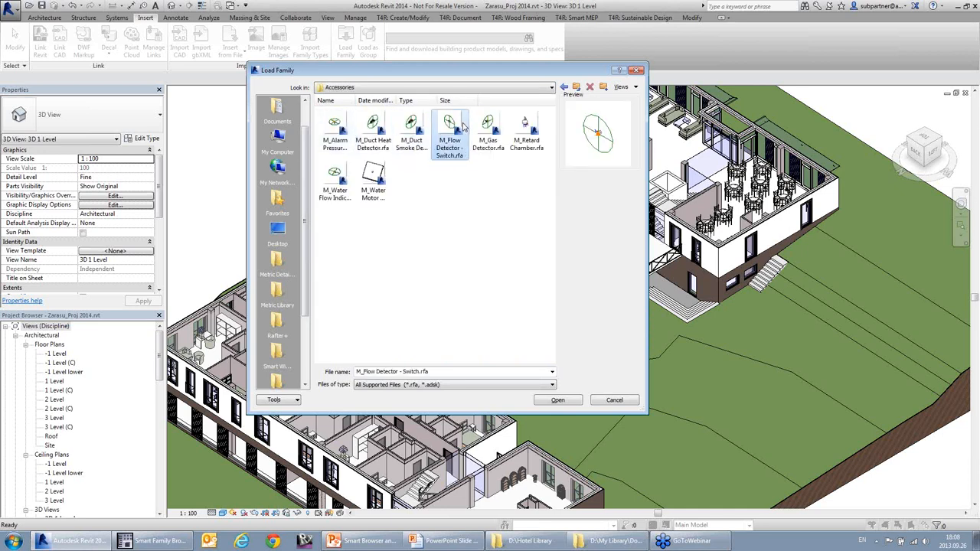
{"action": "left_click", "coordinate": [494, 129]}
{"action": "left_click", "coordinate": [455, 126]}
{"action": "left_click", "coordinate": [413, 132]}
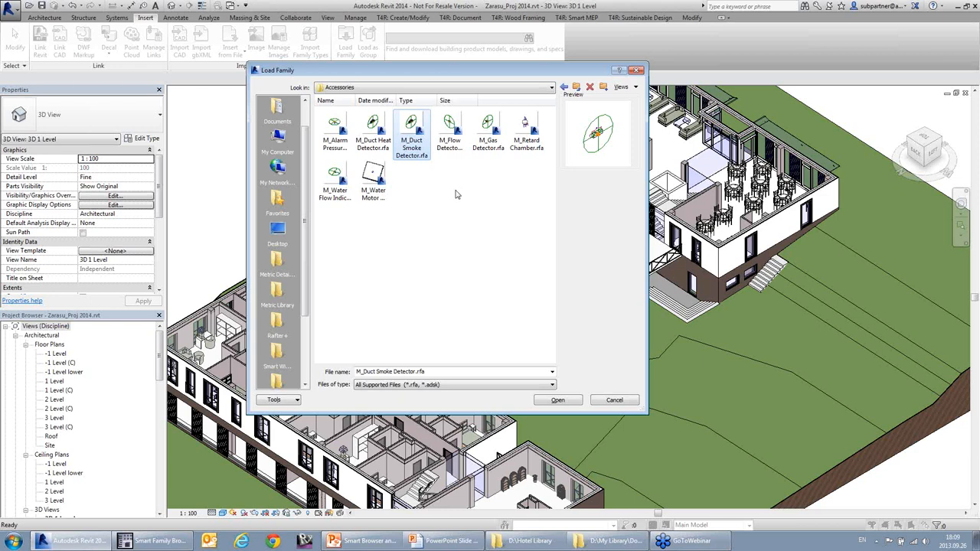
Step: Preview the dry pipe, calibrated pressure relief and alarm check valve families in the Fire Protection Valves folder
{"action": "left_click", "coordinate": [564, 87]}
{"action": "double_click", "coordinate": [488, 127]}
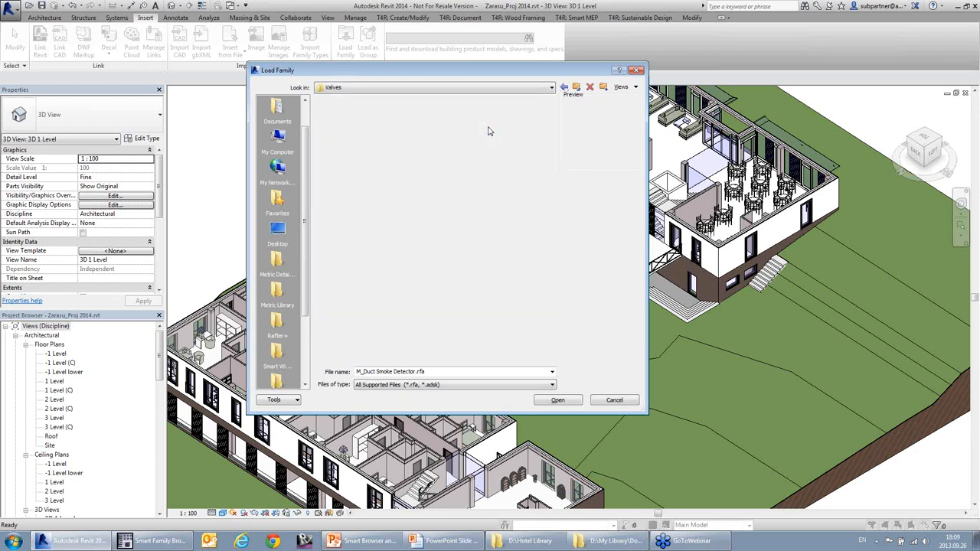
{"action": "left_click", "coordinate": [450, 128]}
{"action": "left_click", "coordinate": [373, 127]}
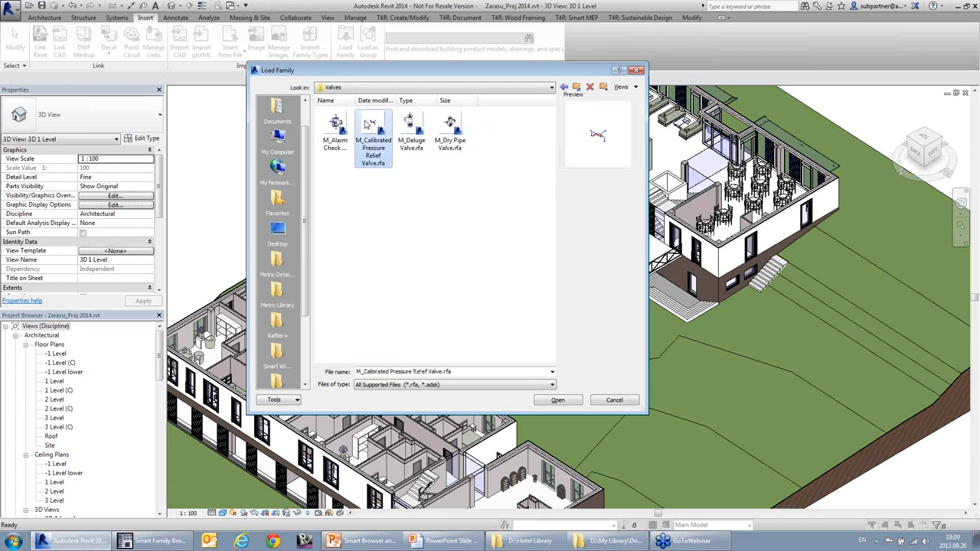
{"action": "left_click", "coordinate": [334, 125]}
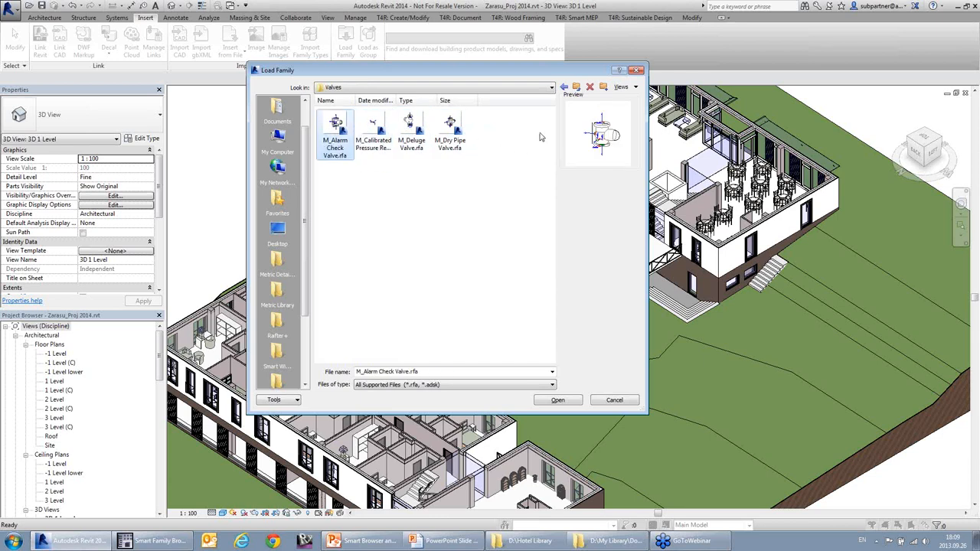
Step: Return to the US Metric folder, look over its categories down to Plumbing, and close the Load Family dialog without loading anything
{"action": "left_click", "coordinate": [564, 87]}
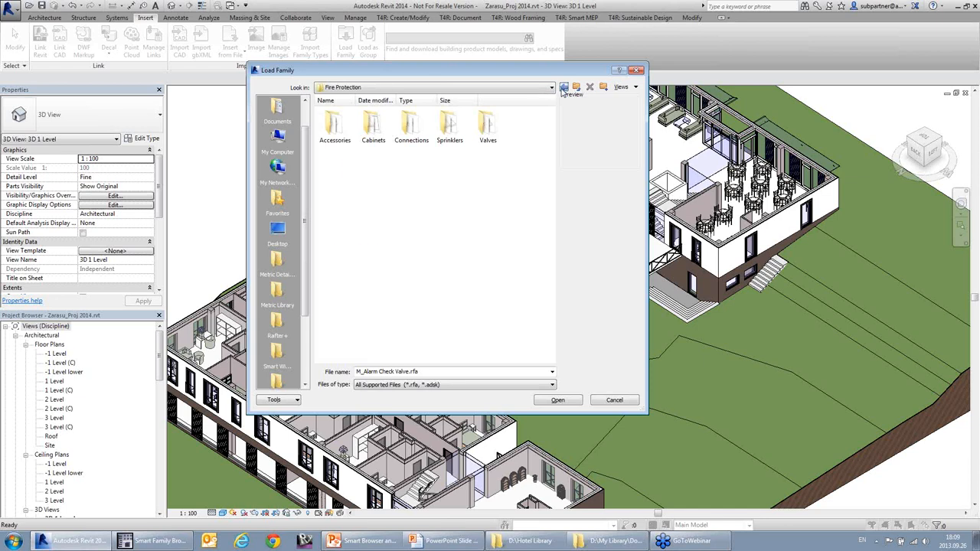
{"action": "left_click", "coordinate": [563, 88]}
{"action": "scroll", "coordinate": [513, 222], "scroll_direction": "down", "scroll_amount": 2}
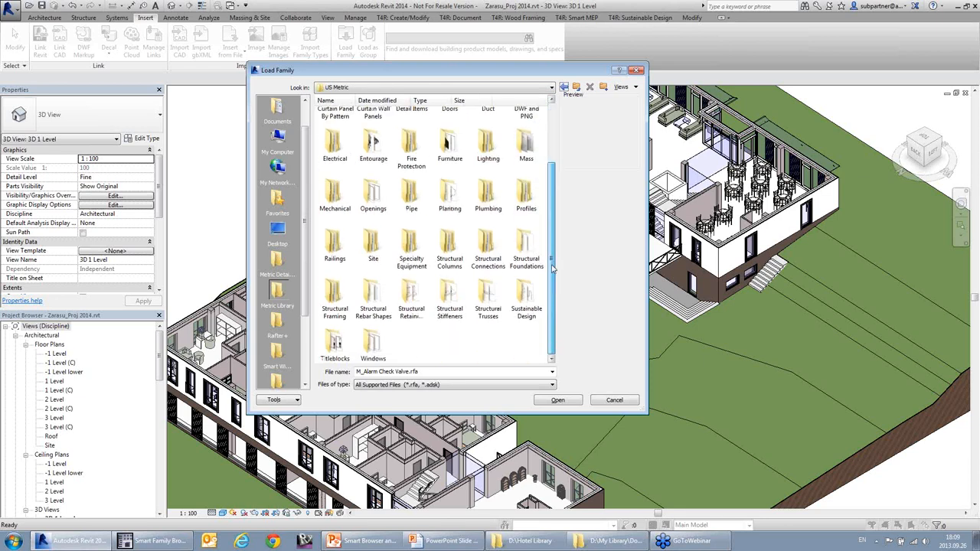
{"action": "left_click", "coordinate": [489, 196]}
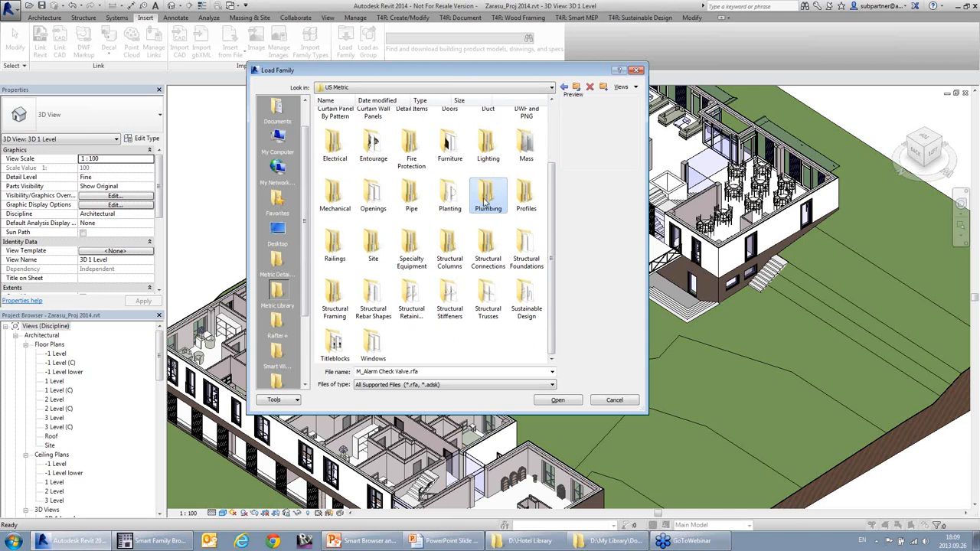
{"action": "left_click", "coordinate": [617, 400]}
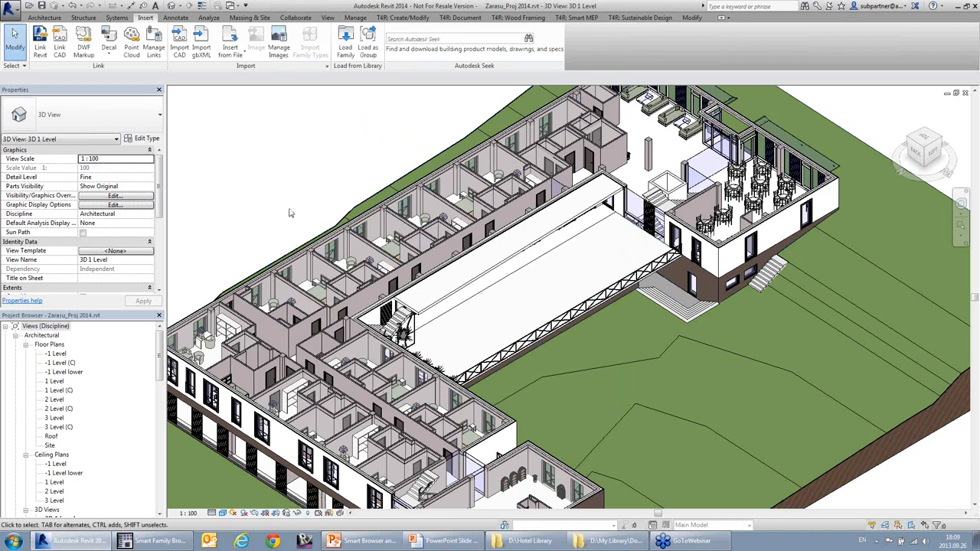
Step: Switch to the Smart Family Browser and view the M_Dryer and M_Alternating Tread Device families in the sample library
{"action": "left_click", "coordinate": [157, 541]}
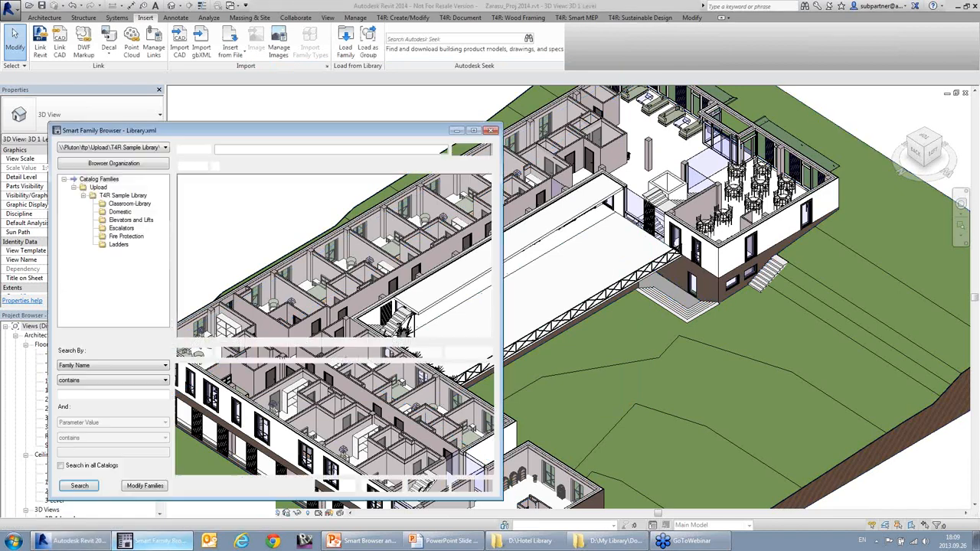
{"action": "left_click_drag", "start_coordinate": [347, 135], "coordinate": [343, 109]}
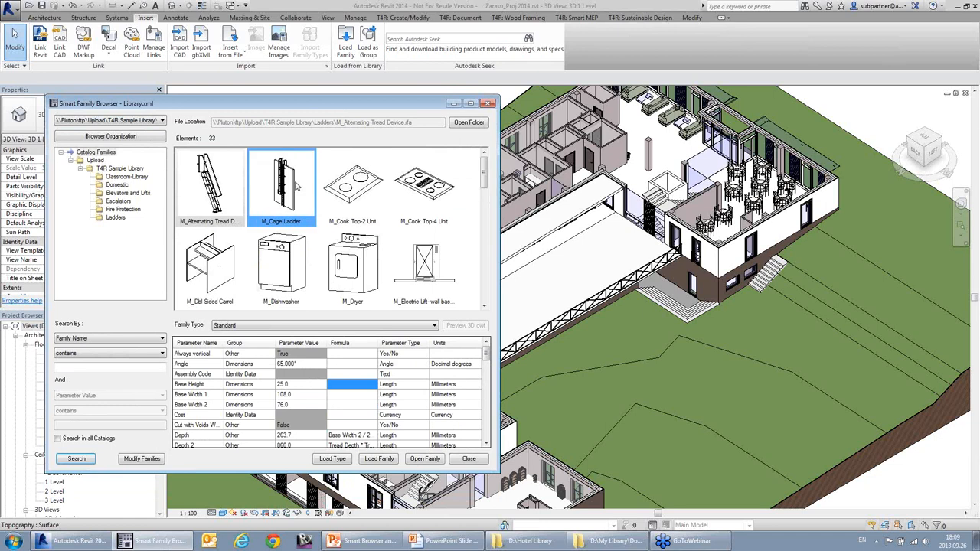
{"action": "left_click", "coordinate": [352, 265]}
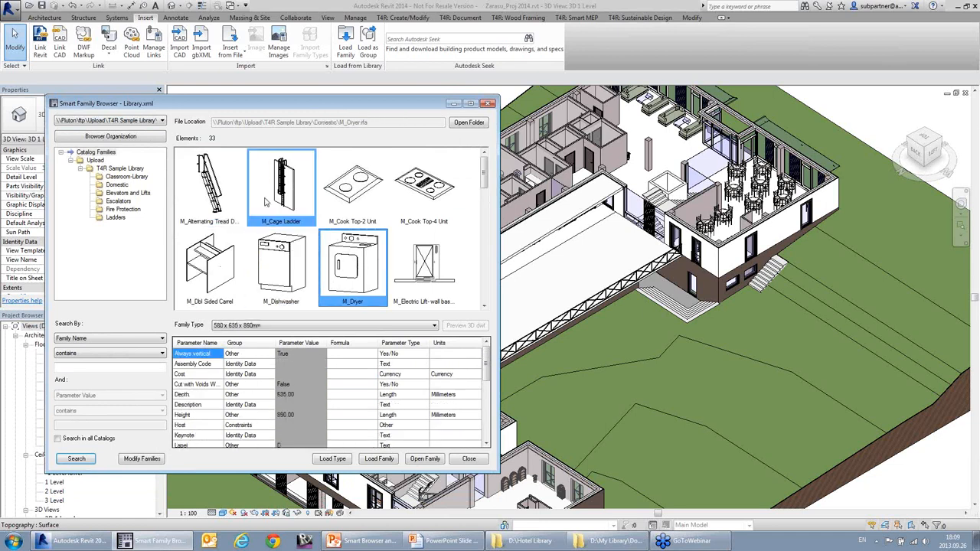
{"action": "left_click", "coordinate": [209, 188]}
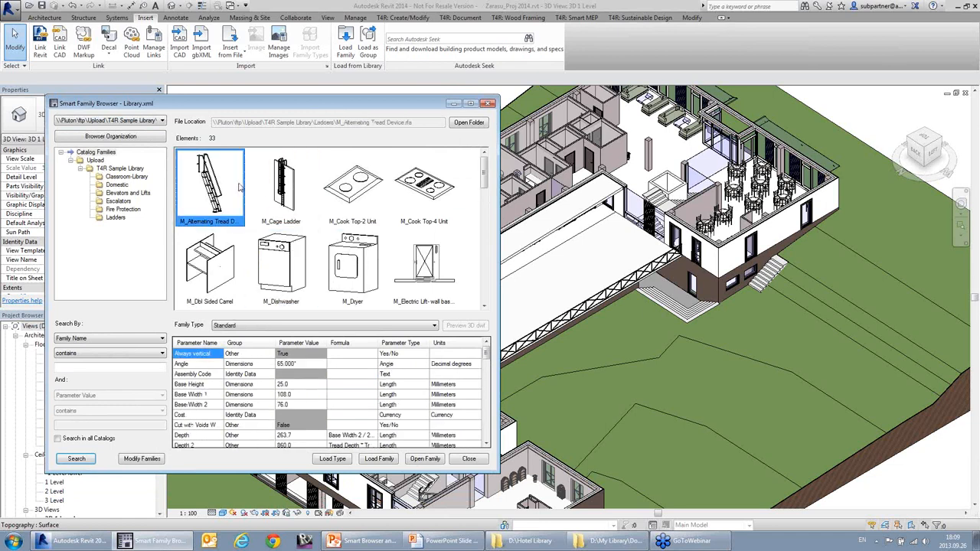
Step: Examine the available family types of M_Dishwasher and read through the parameters of its 580 x 600 x 860mm type
{"action": "left_click", "coordinate": [293, 302]}
{"action": "left_click", "coordinate": [282, 326]}
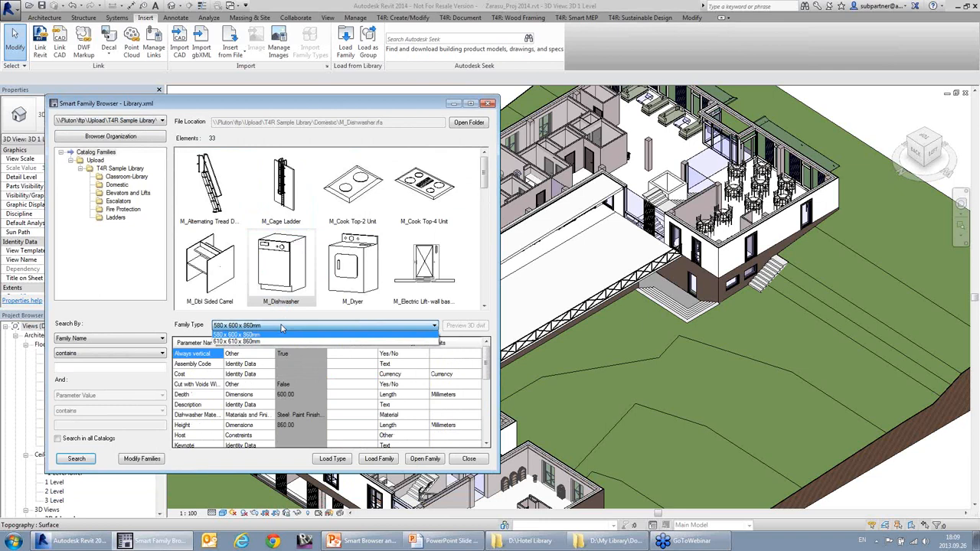
{"action": "left_click", "coordinate": [281, 326]}
{"action": "left_click", "coordinate": [268, 328]}
{"action": "left_click", "coordinate": [268, 328]}
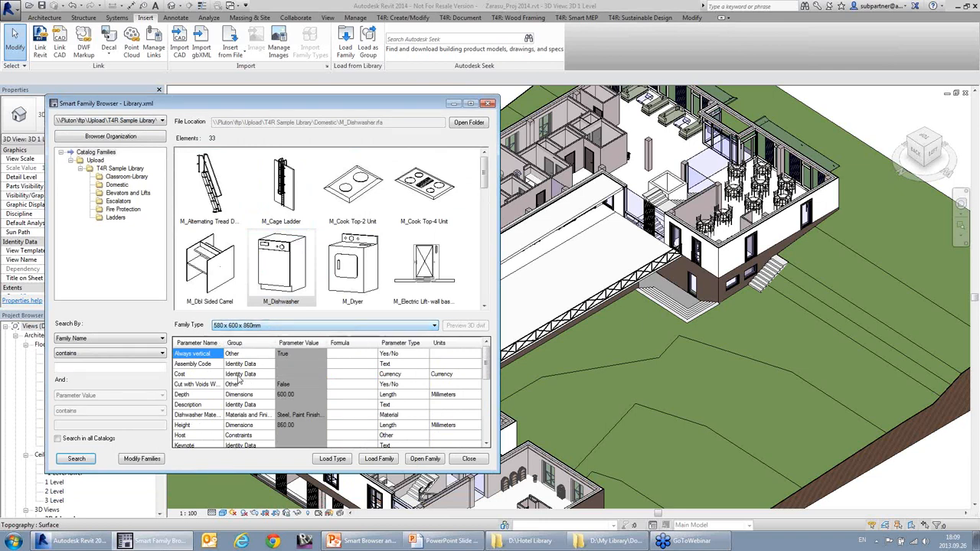
{"action": "scroll", "coordinate": [240, 379], "scroll_direction": "down", "scroll_amount": 1}
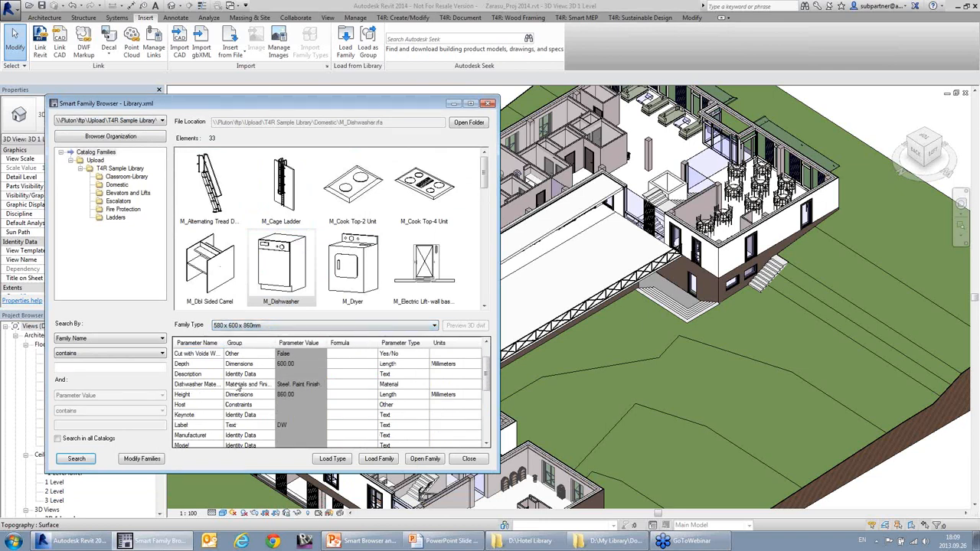
{"action": "scroll", "coordinate": [292, 393], "scroll_direction": "down", "scroll_amount": 3}
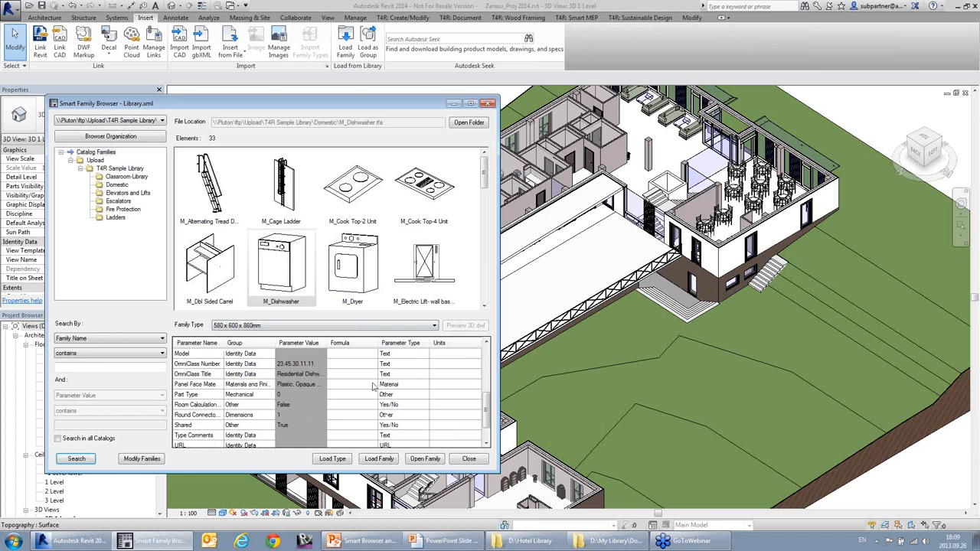
Step: Examine the parameter groups, formulas and units of M_Alternating Tread Device, especially its Depth, Depth 2 and Depth 3 values
{"action": "left_click", "coordinate": [208, 185]}
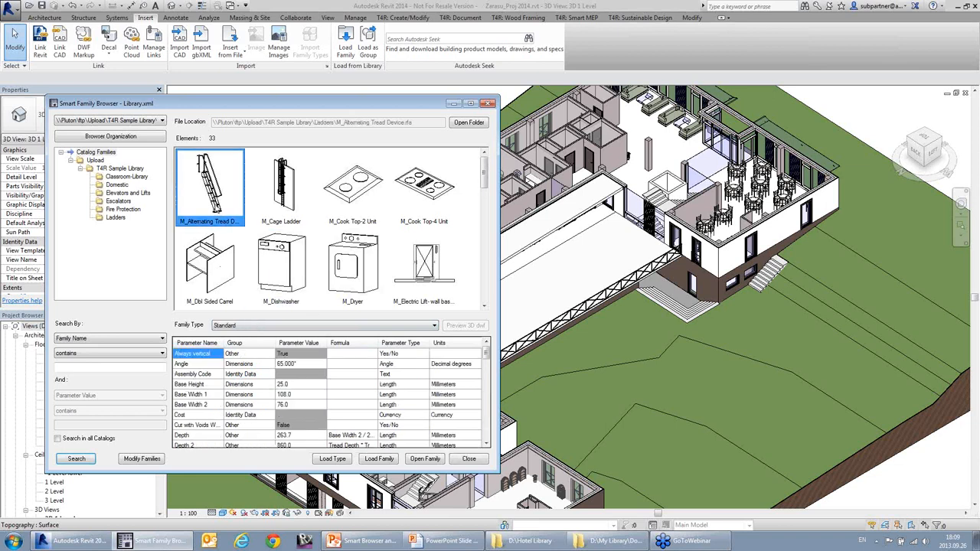
{"action": "left_click", "coordinate": [255, 395]}
{"action": "scroll", "coordinate": [399, 416], "scroll_direction": "down", "scroll_amount": 2}
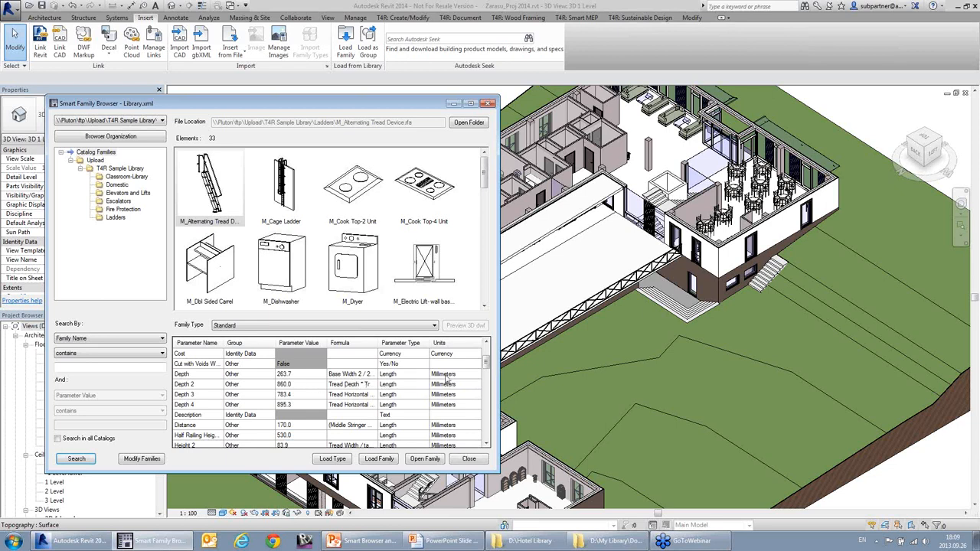
{"action": "left_click", "coordinate": [209, 374]}
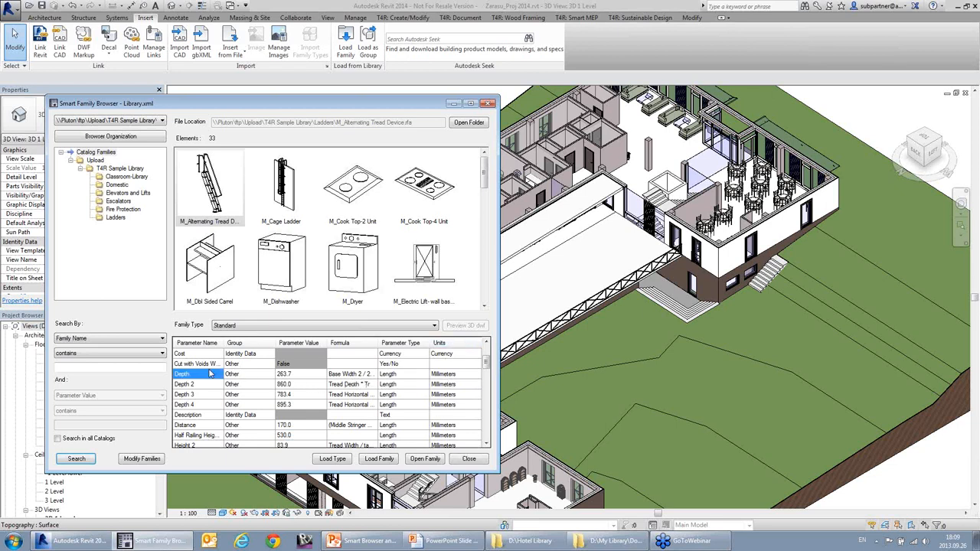
{"action": "scroll", "coordinate": [276, 394], "scroll_direction": "up", "scroll_amount": 2}
{"action": "scroll", "coordinate": [277, 394], "scroll_direction": "down", "scroll_amount": 2}
{"action": "left_click", "coordinate": [297, 385]}
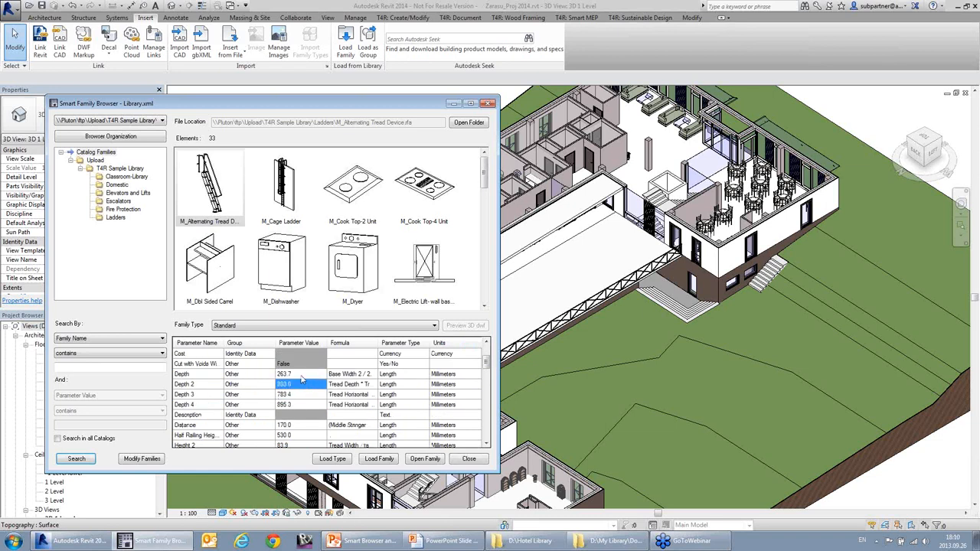
{"action": "left_click", "coordinate": [307, 393]}
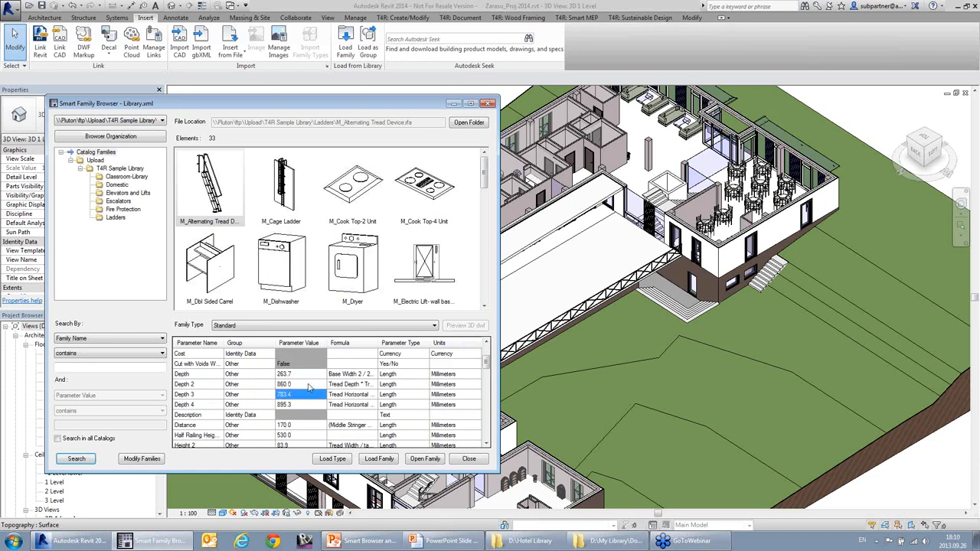
{"action": "left_click", "coordinate": [315, 374]}
{"action": "scroll", "coordinate": [314, 375], "scroll_direction": "up", "scroll_amount": 2}
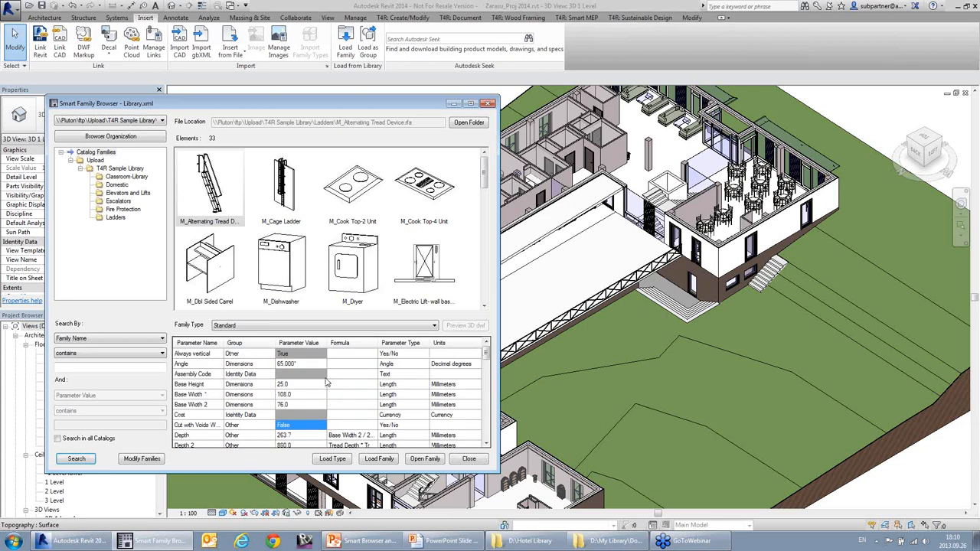
Step: Inspect the Angle, Base Height and Base Width 1 values of the alternating tread device, along with the greyed-out parameter values
{"action": "left_click", "coordinate": [299, 365]}
{"action": "left_click", "coordinate": [307, 387]}
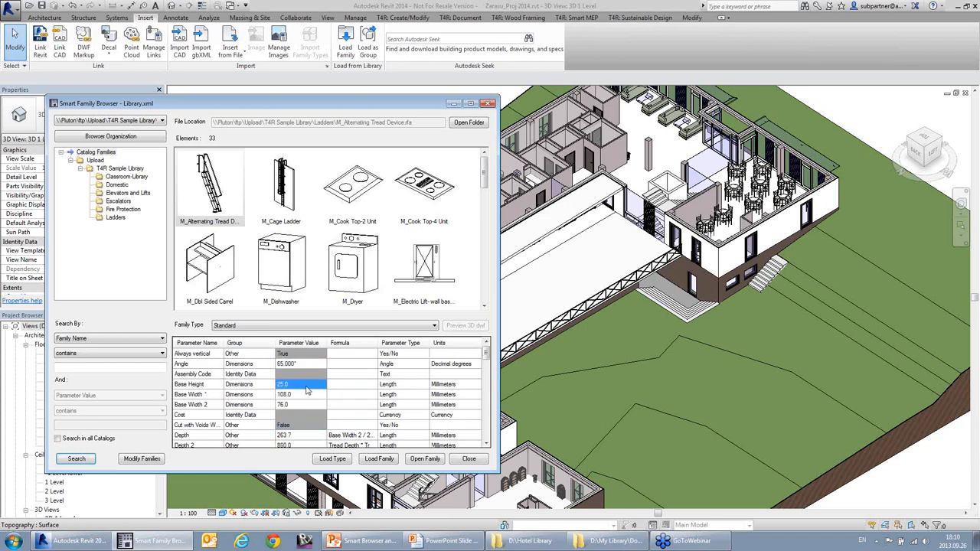
{"action": "left_click", "coordinate": [303, 372]}
{"action": "left_click", "coordinate": [299, 357]}
{"action": "left_click", "coordinate": [303, 364]}
{"action": "left_click", "coordinate": [306, 384]}
{"action": "left_click", "coordinate": [310, 395]}
Step: Find the wall-based M_Electric Lift-4 person family in the catalog and load its 1000 x 880mm type for placement
{"action": "left_click", "coordinate": [292, 257]}
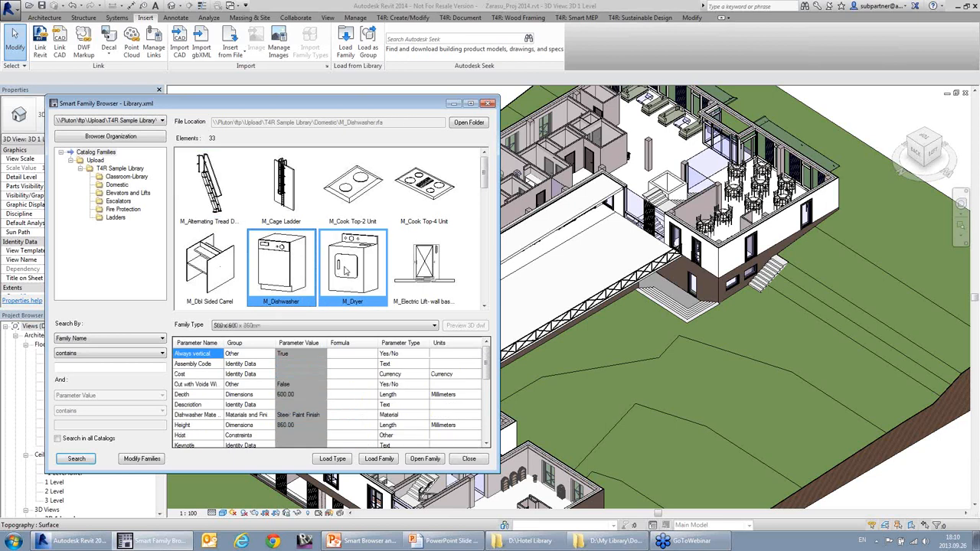
{"action": "scroll", "coordinate": [337, 265], "scroll_direction": "down", "scroll_amount": 3}
{"action": "scroll", "coordinate": [346, 268], "scroll_direction": "down", "scroll_amount": 5}
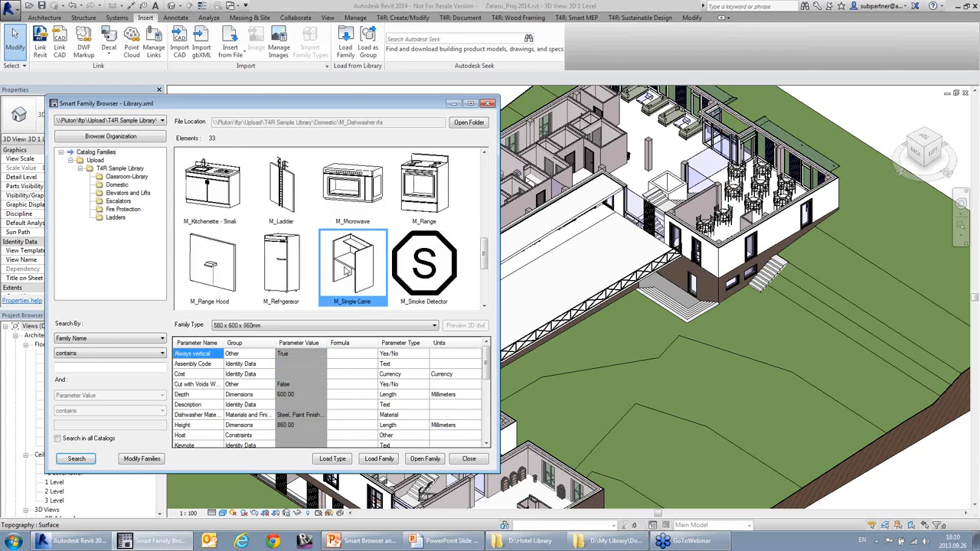
{"action": "scroll", "coordinate": [346, 272], "scroll_direction": "up", "scroll_amount": 4}
{"action": "scroll", "coordinate": [346, 270], "scroll_direction": "up", "scroll_amount": 3}
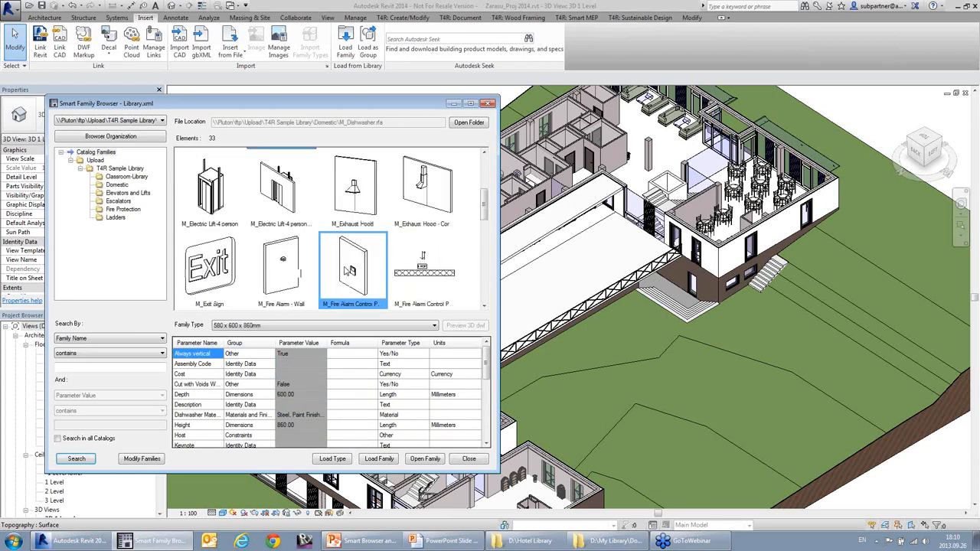
{"action": "left_click", "coordinate": [276, 203]}
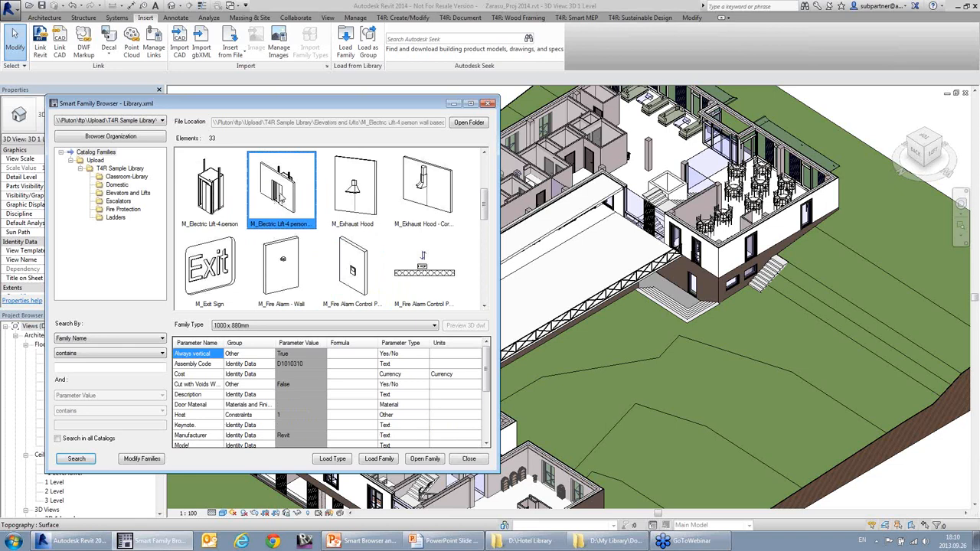
{"action": "double_click", "coordinate": [281, 198]}
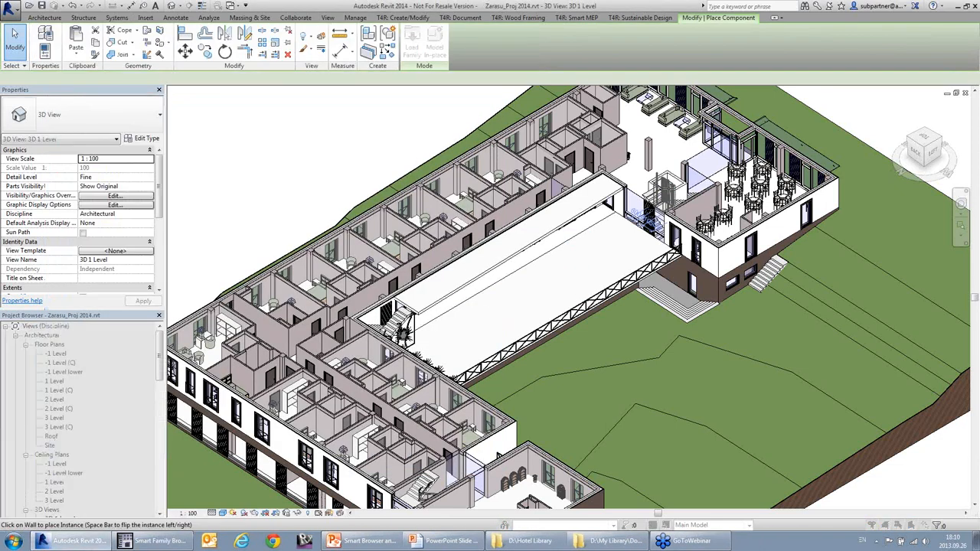
Step: Place the wall-based electric lift on the shaft wall beside the staircase near the dining area and end the placement
{"action": "scroll", "coordinate": [689, 138], "scroll_direction": "up", "scroll_amount": 3}
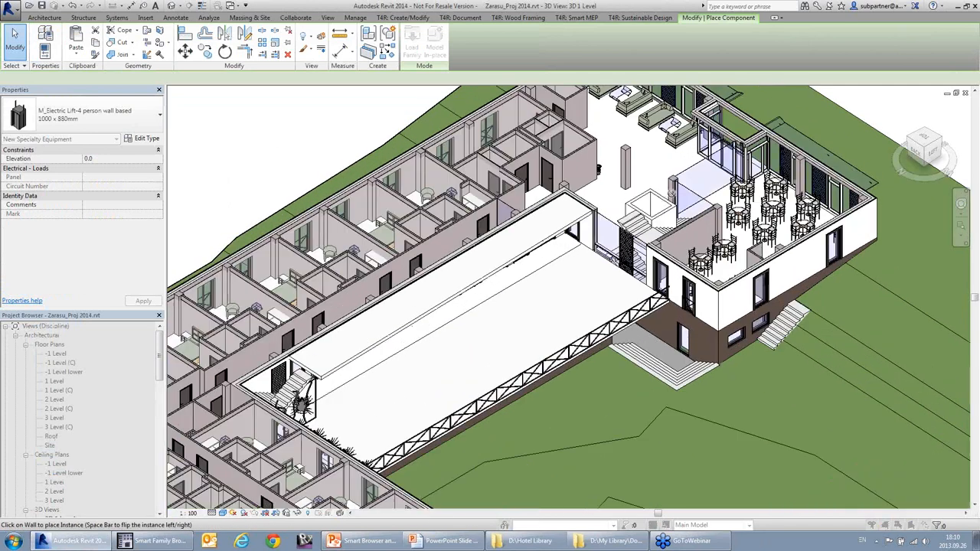
{"action": "scroll", "coordinate": [664, 199], "scroll_direction": "up", "scroll_amount": 2}
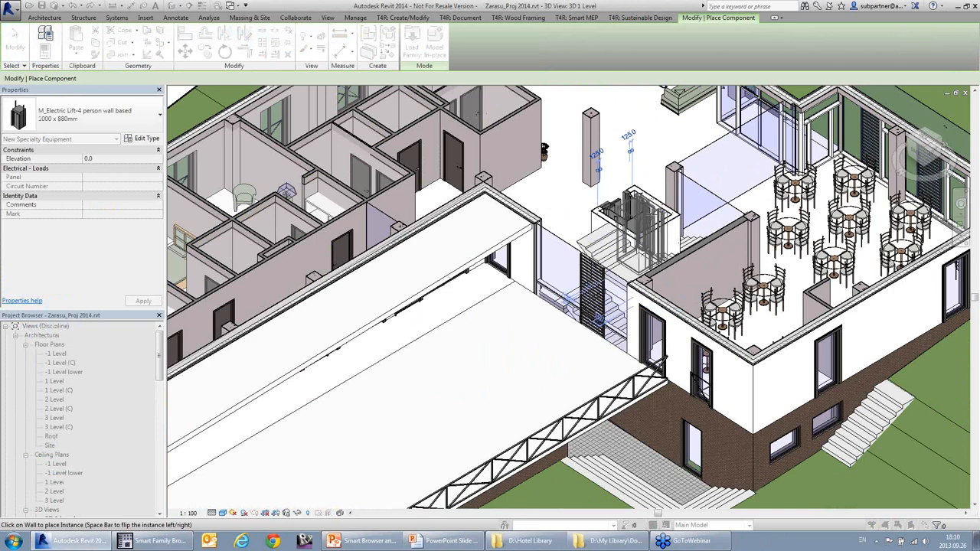
{"action": "left_click", "coordinate": [653, 218]}
{"action": "key", "text": "Escape"}
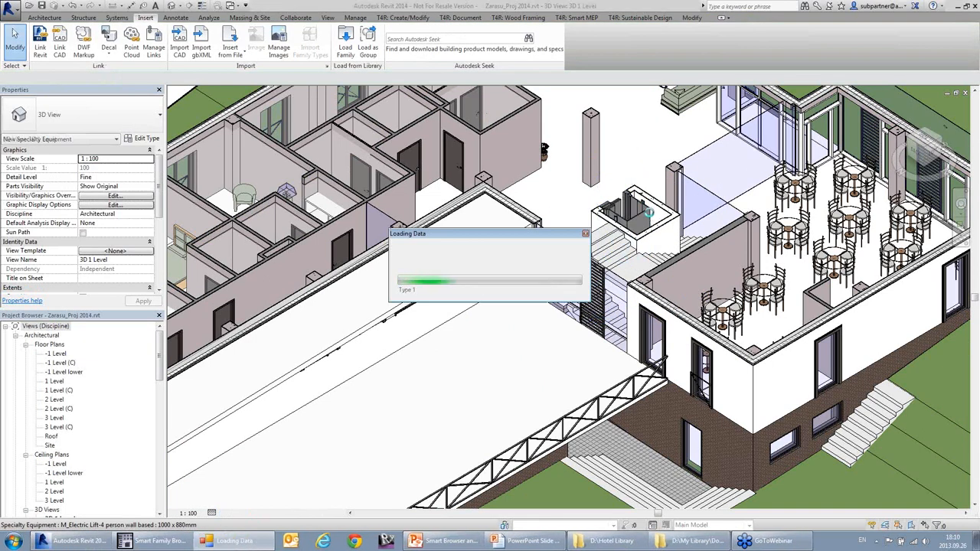
{"action": "key", "text": "Escape"}
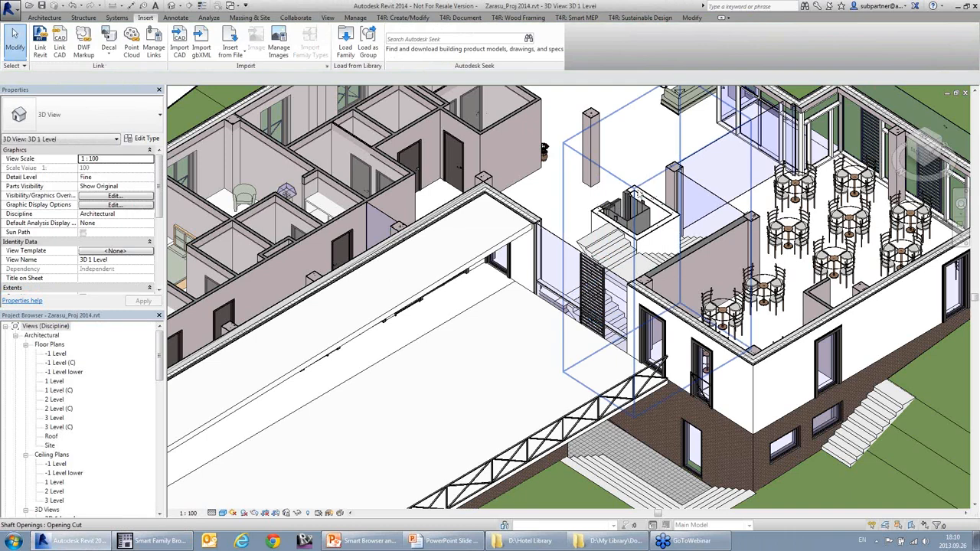
Step: Review the library XML files available in the Smart Family Browser's catalog list, then close the browser
{"action": "left_click", "coordinate": [168, 546]}
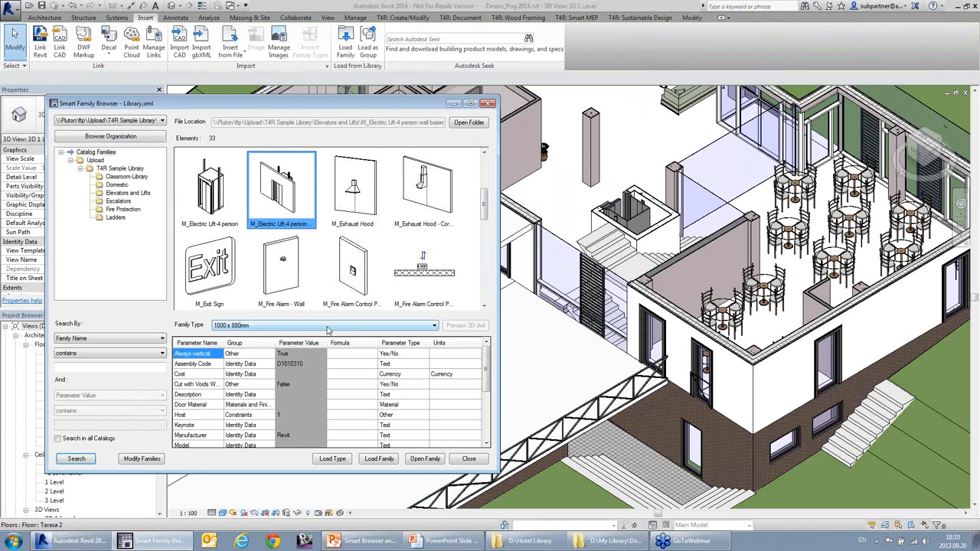
{"action": "left_click", "coordinate": [162, 121]}
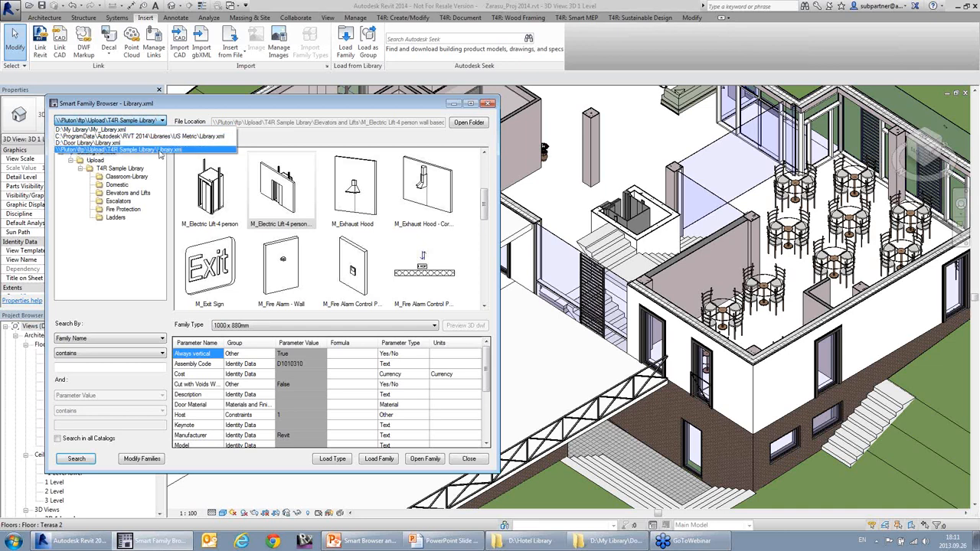
{"action": "left_click", "coordinate": [177, 115]}
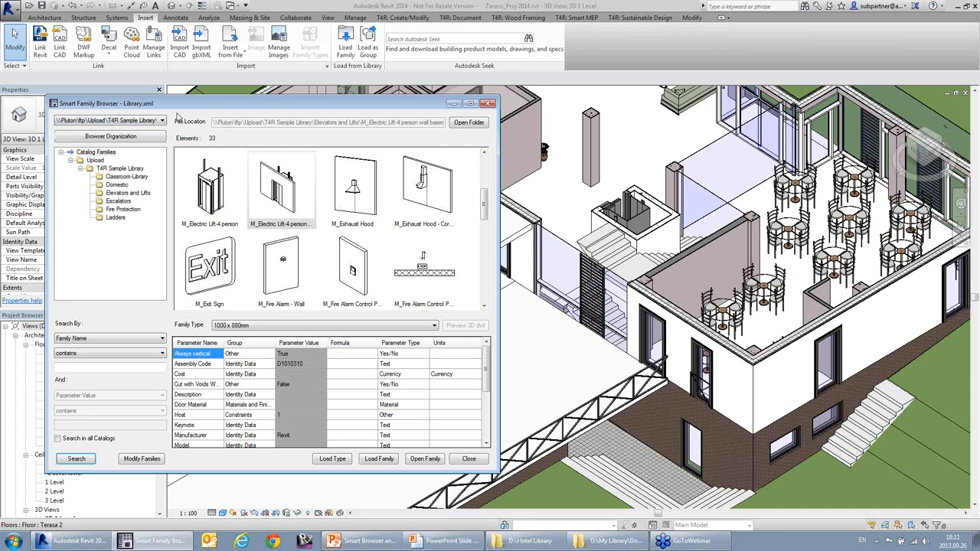
{"action": "left_click", "coordinate": [480, 461]}
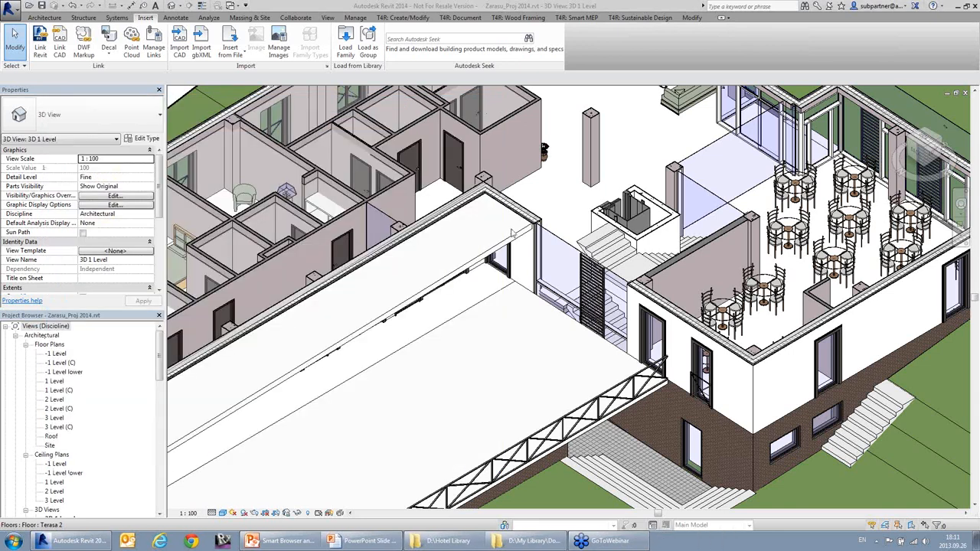
Step: Switch to File Explorer, check the path and family files of the D:\Hotel Library folder, and minimize the window
{"action": "left_click", "coordinate": [452, 541]}
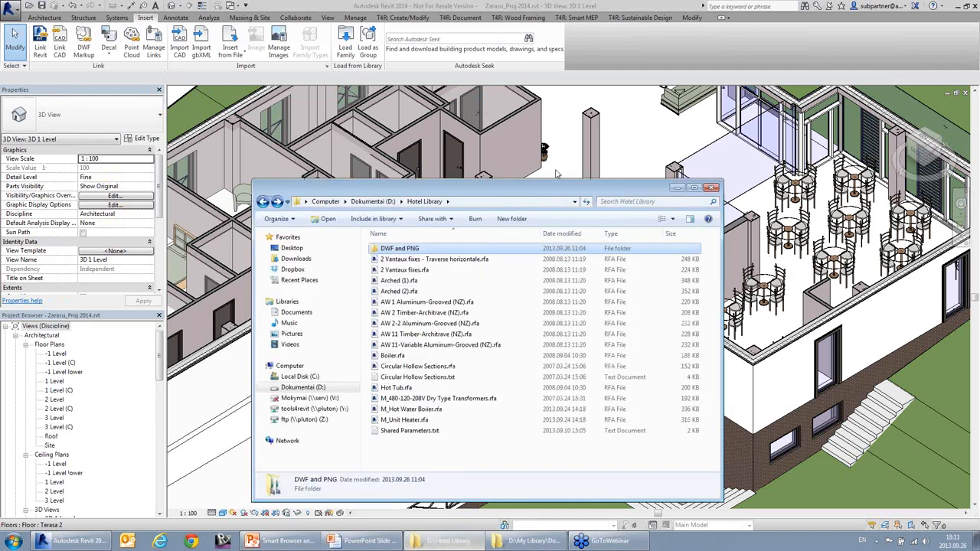
{"action": "left_click_drag", "start_coordinate": [531, 189], "coordinate": [562, 183]}
{"action": "left_click", "coordinate": [534, 195]}
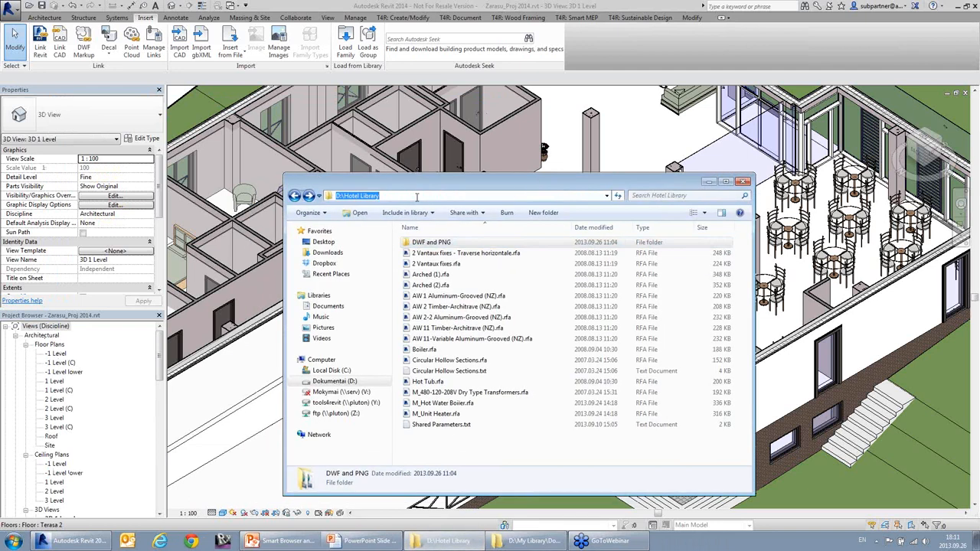
{"action": "left_click", "coordinate": [342, 195]}
{"action": "left_click", "coordinate": [497, 448]}
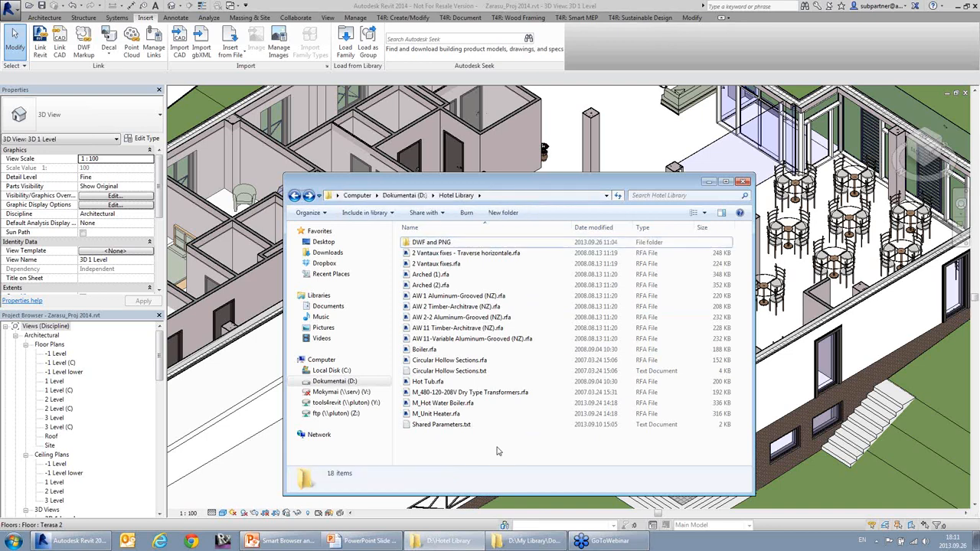
{"action": "left_click_drag", "start_coordinate": [497, 448], "coordinate": [406, 253]}
{"action": "left_click", "coordinate": [482, 451]}
{"action": "left_click", "coordinate": [710, 182]}
Step: Compare the commands offered by Smart Browser Pro with those of the standard Smart Browser
{"action": "left_click", "coordinate": [404, 17]}
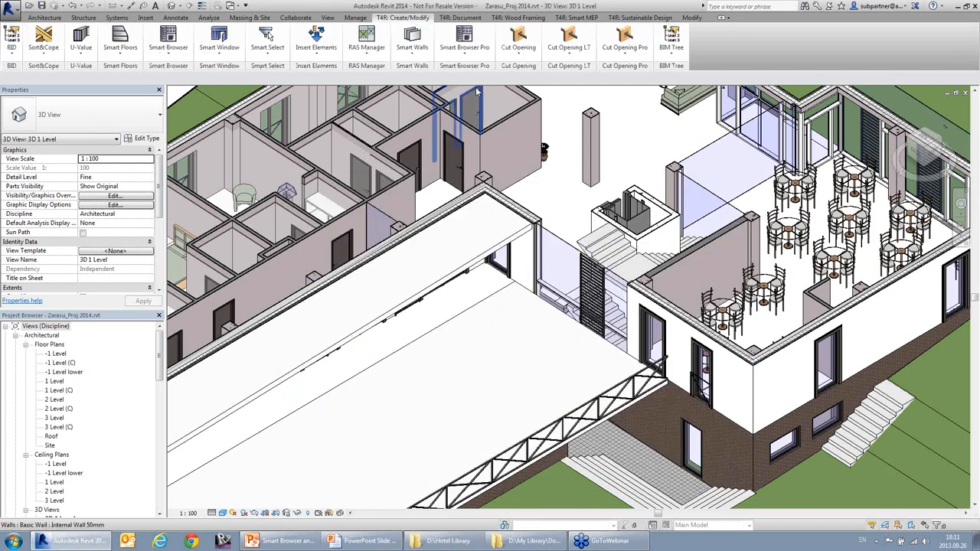
{"action": "left_click", "coordinate": [472, 61]}
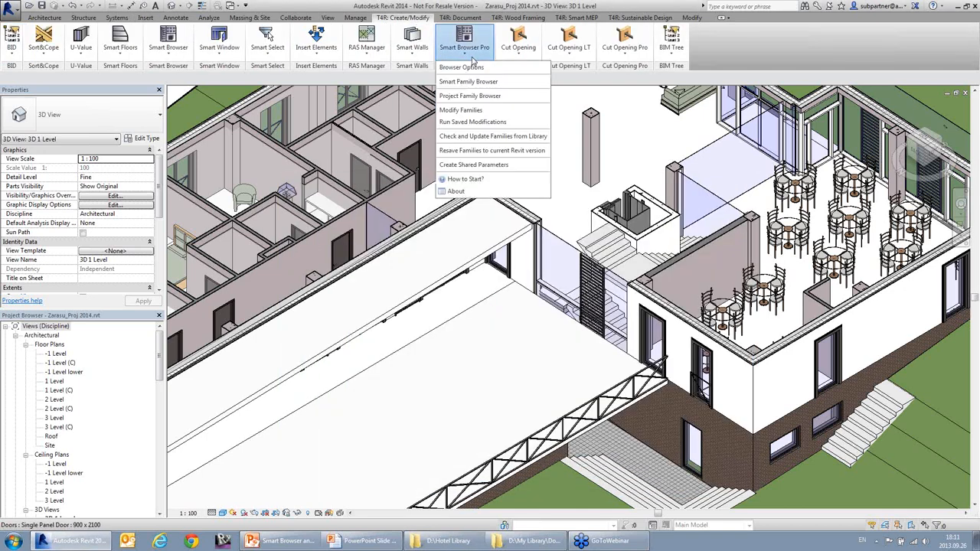
{"action": "left_click", "coordinate": [183, 50]}
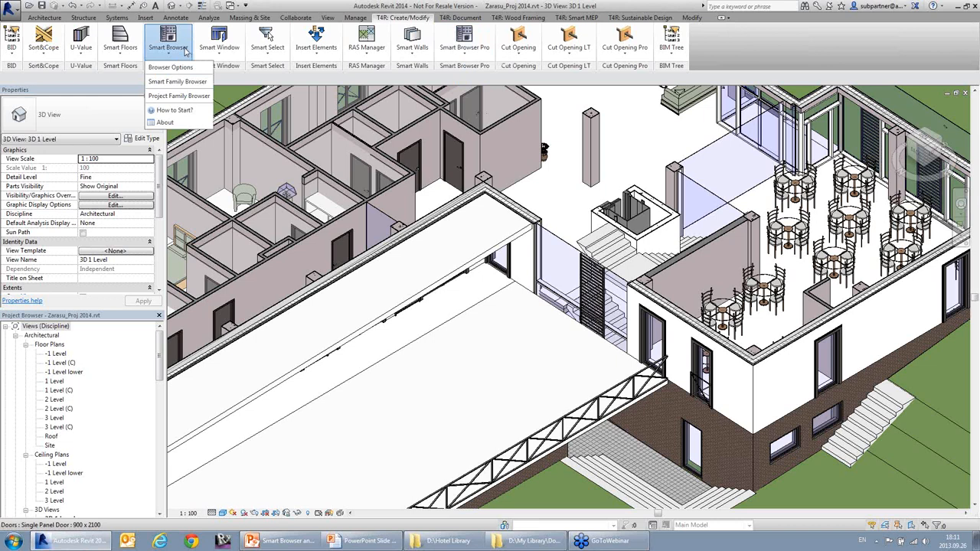
{"action": "left_click", "coordinate": [479, 55]}
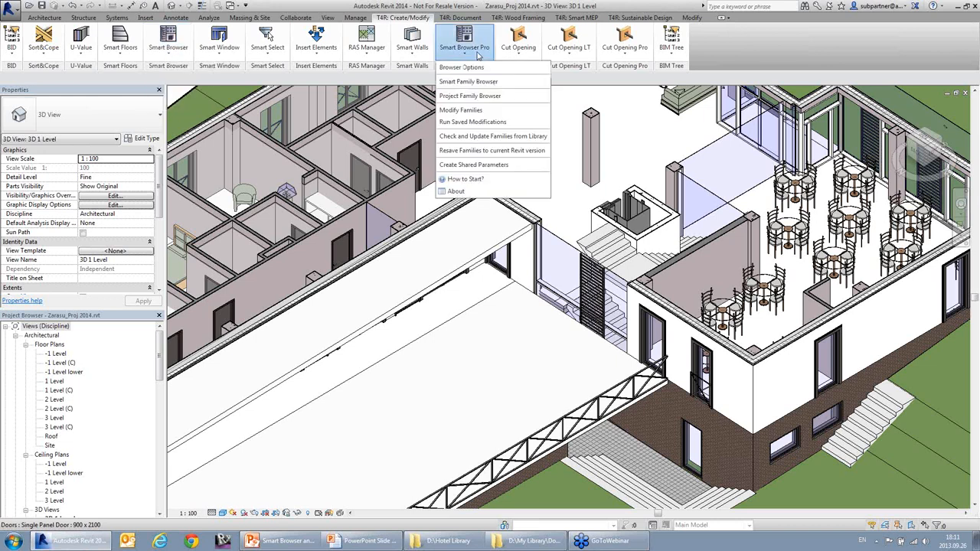
Step: In the Smart Browser Pro options, set the folder for adding new families to D:\Hotel Library
{"action": "left_click", "coordinate": [481, 67]}
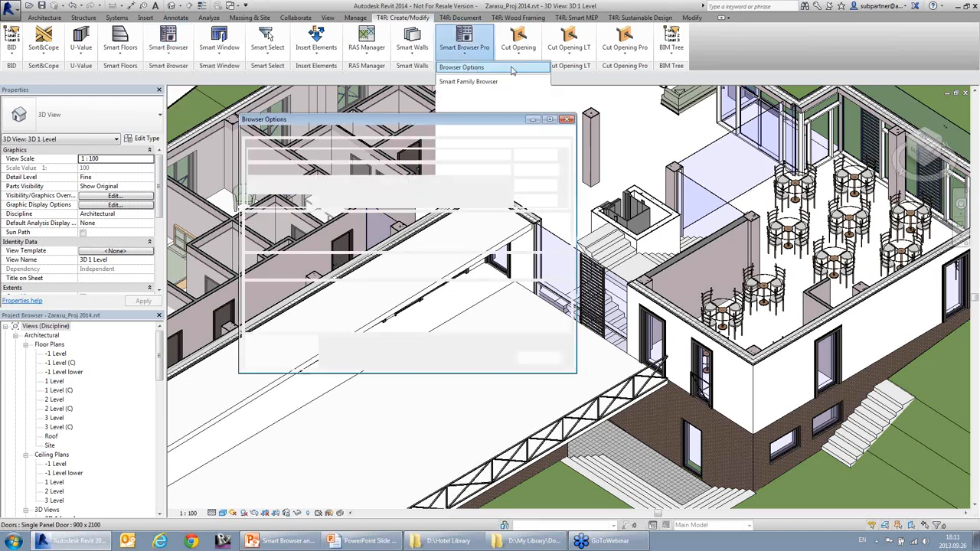
{"action": "left_click_drag", "start_coordinate": [456, 125], "coordinate": [441, 122]}
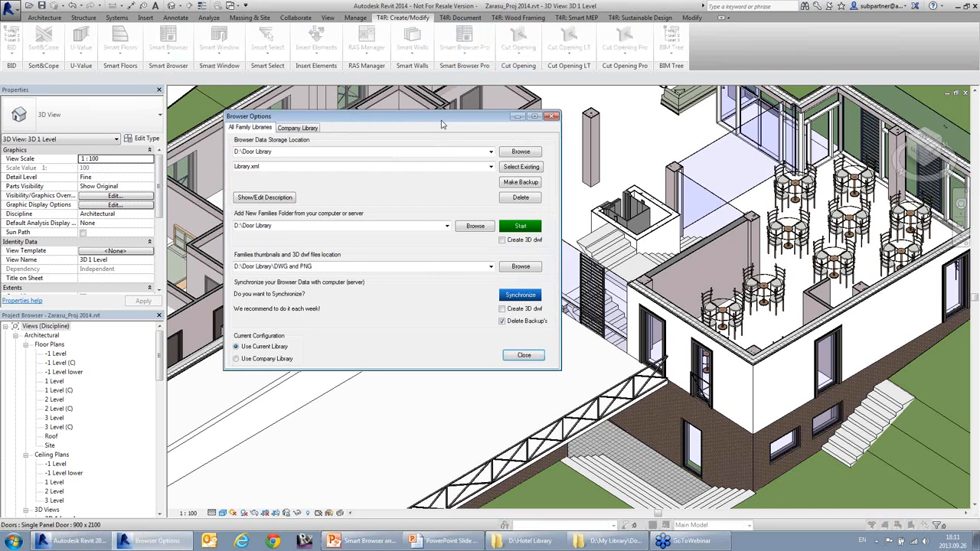
{"action": "left_click", "coordinate": [474, 227]}
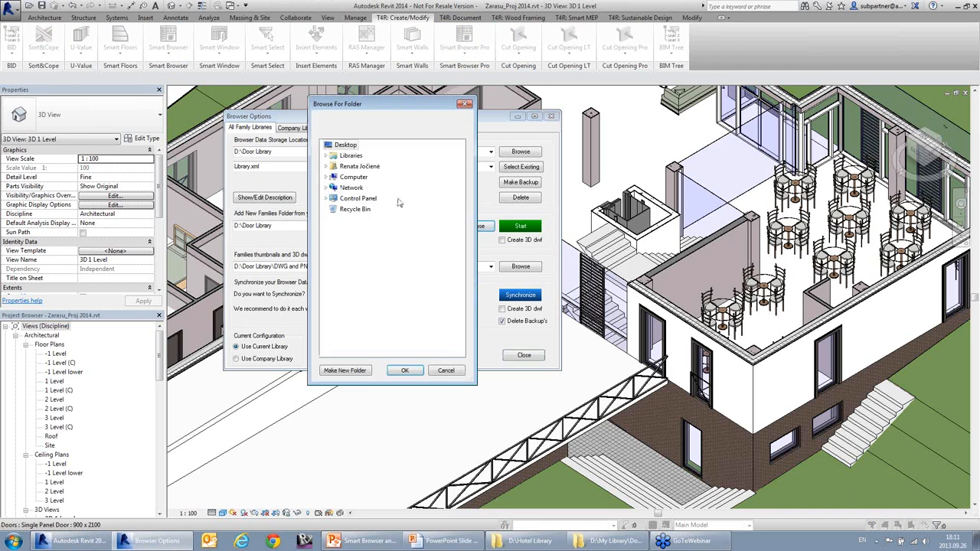
{"action": "left_click", "coordinate": [376, 199]}
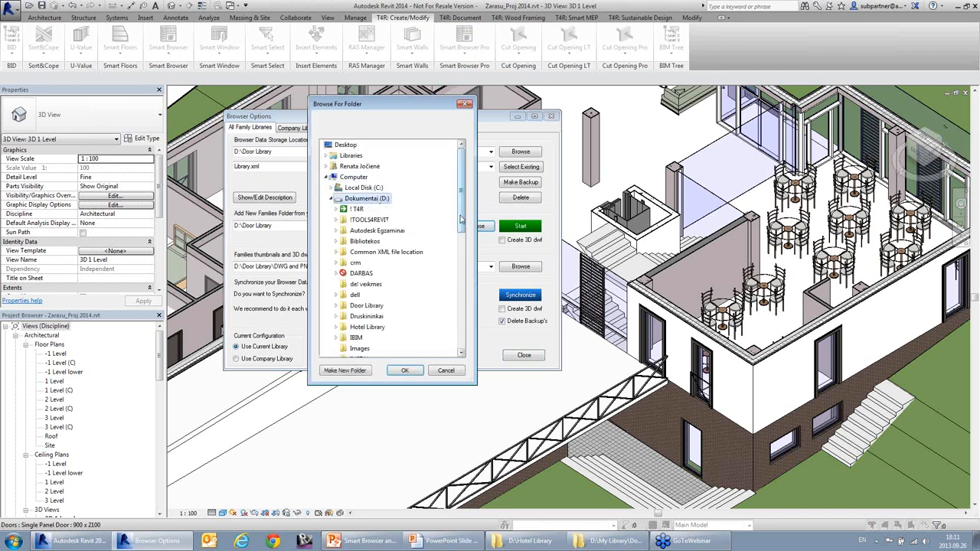
{"action": "left_click_drag", "start_coordinate": [464, 218], "coordinate": [469, 262]}
{"action": "left_click", "coordinate": [367, 220]}
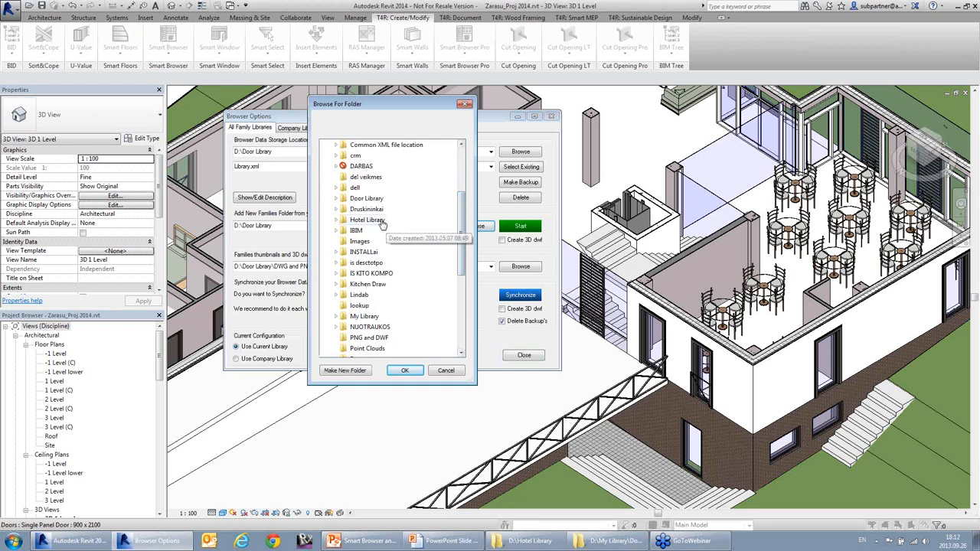
{"action": "left_click", "coordinate": [414, 371]}
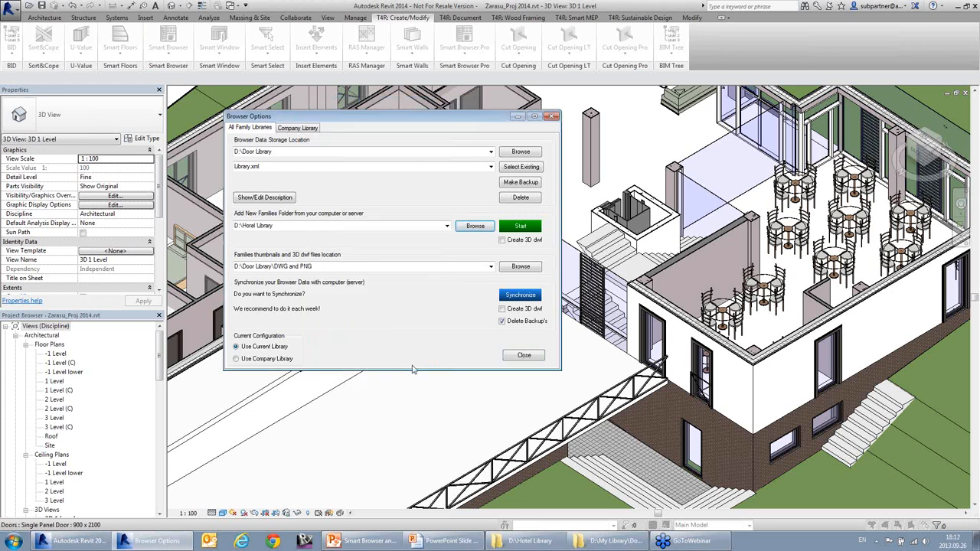
Step: Copy the D:\Hotel Library path into the browser data storage location, keeping Library.xml as the file name
{"action": "left_click", "coordinate": [340, 225]}
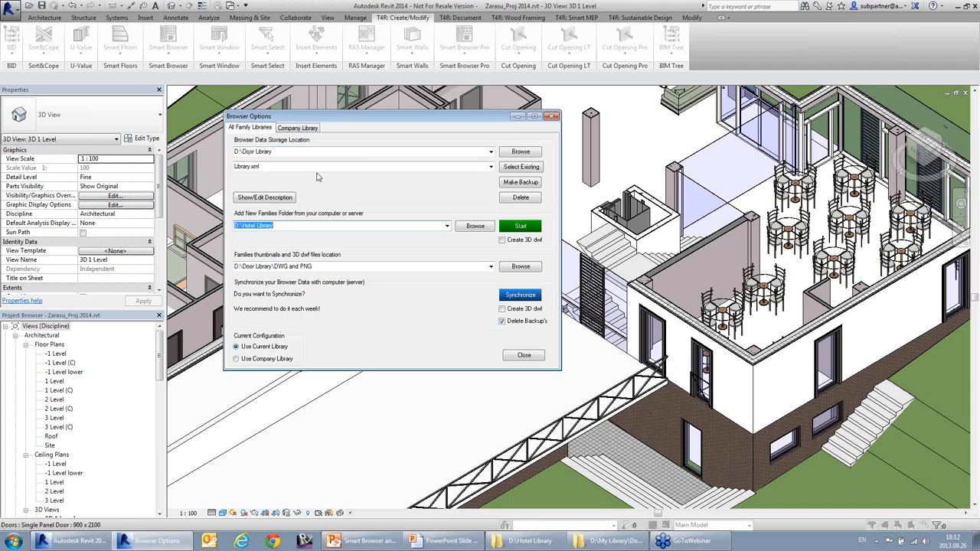
{"action": "left_click_drag", "start_coordinate": [318, 226], "coordinate": [216, 227]}
{"action": "key", "text": "ctrl+c"}
{"action": "left_click", "coordinate": [298, 151]}
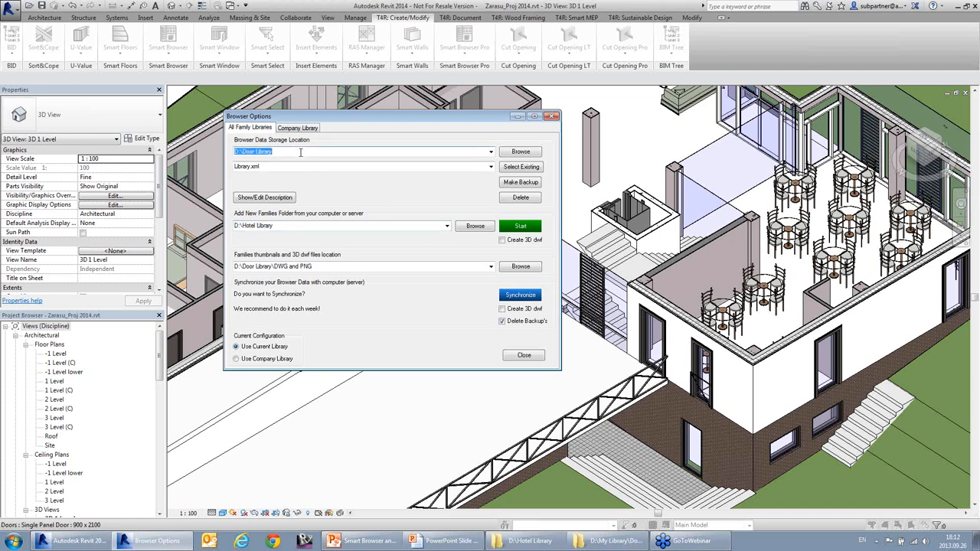
{"action": "key", "text": "ctrl+v"}
{"action": "double_click", "coordinate": [303, 168]}
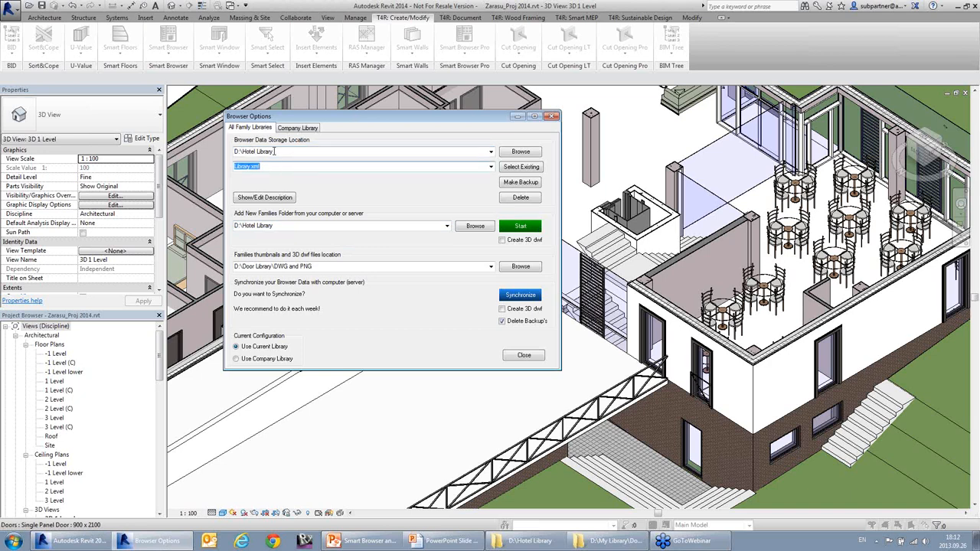
{"action": "left_click", "coordinate": [306, 227]}
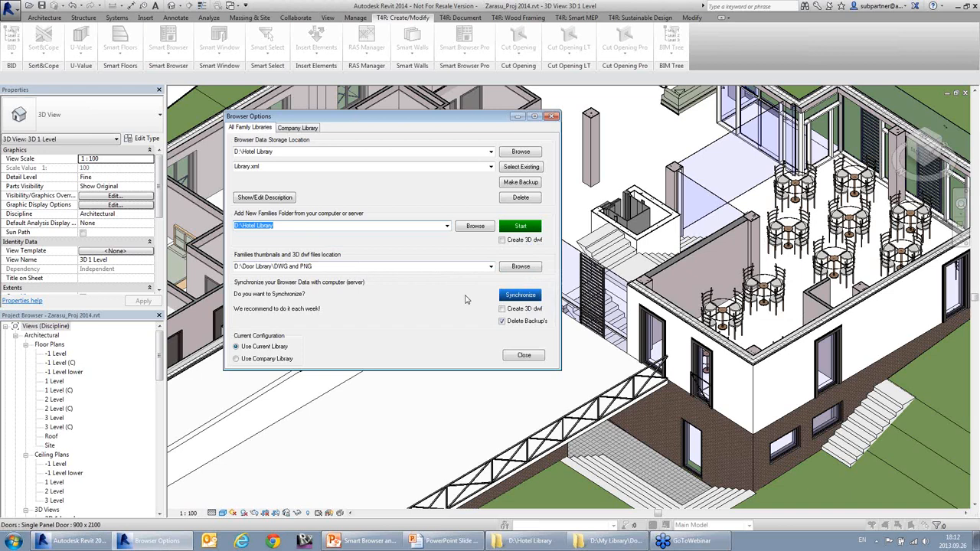
Step: Set the location for family thumbnails and 3D dwf files to D:\Hotel Library\DWF and PNG
{"action": "left_click", "coordinate": [521, 267]}
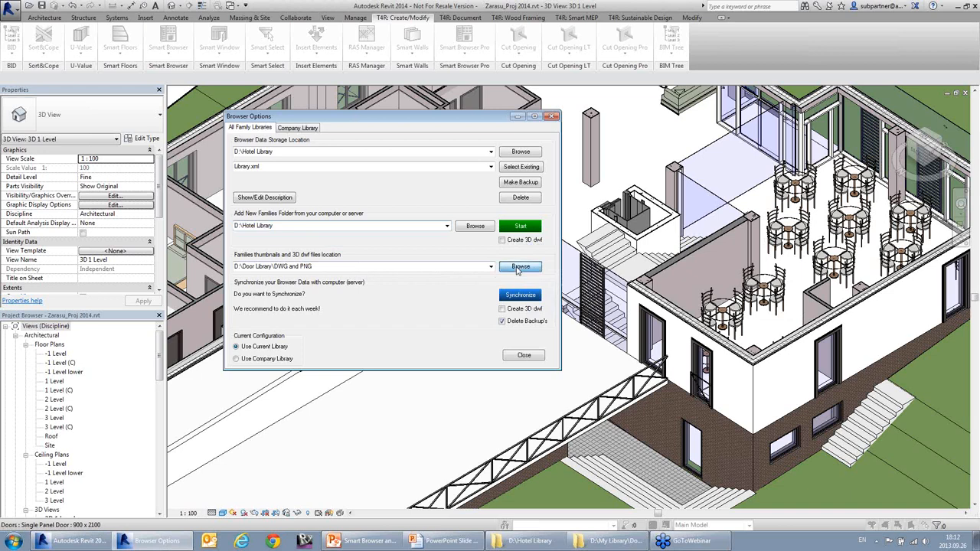
{"action": "double_click", "coordinate": [357, 178]}
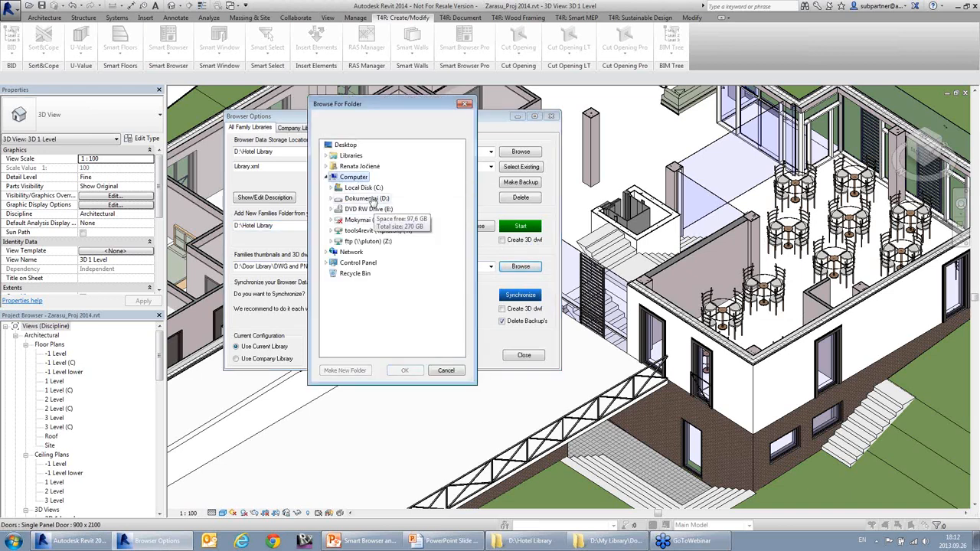
{"action": "double_click", "coordinate": [366, 198]}
{"action": "scroll", "coordinate": [463, 238], "scroll_direction": "down", "scroll_amount": 2}
{"action": "left_click_drag", "start_coordinate": [462, 238], "coordinate": [459, 183]}
{"action": "double_click", "coordinate": [374, 328]}
{"action": "left_click", "coordinate": [376, 338]}
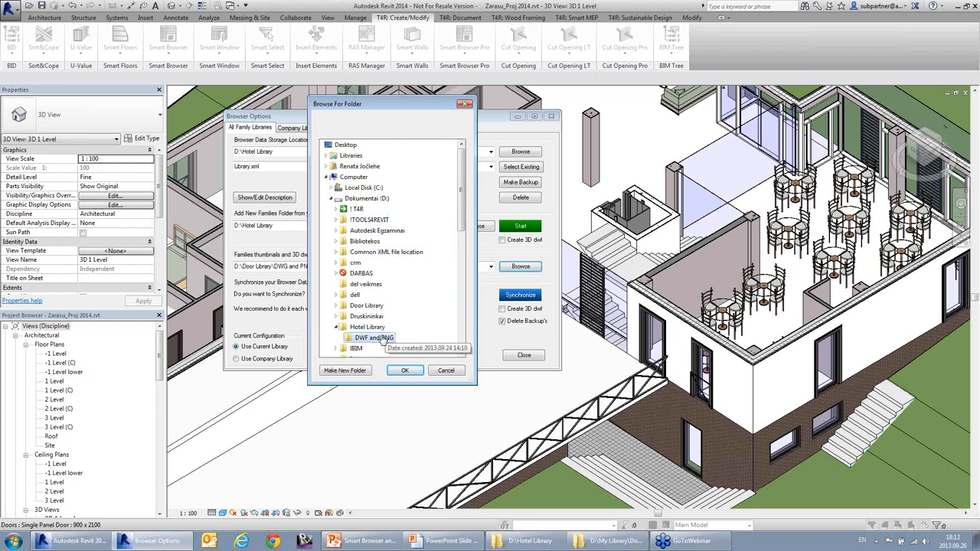
{"action": "left_click", "coordinate": [406, 371]}
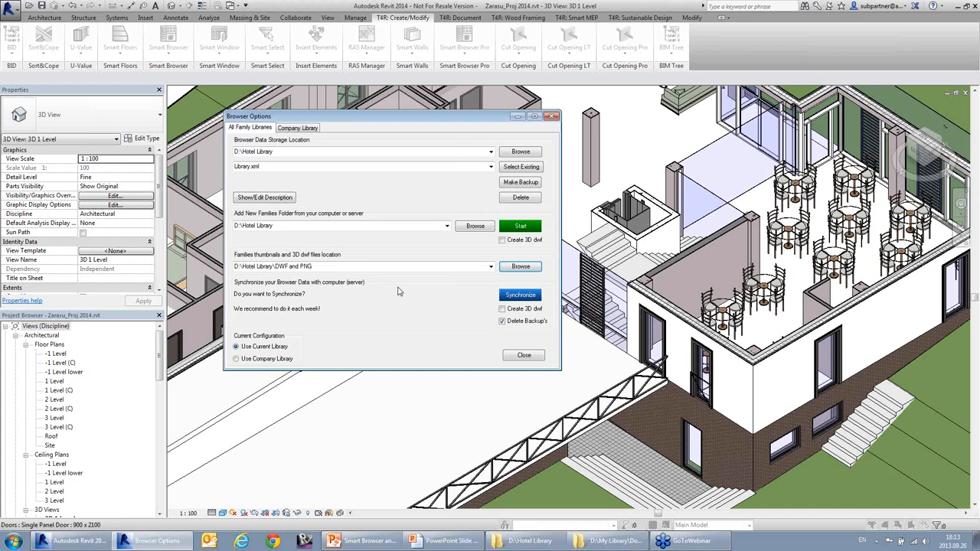
Step: Add the hotel families to the library with company name AGA-CAD and the creator's name as XML information, then close the options
{"action": "left_click", "coordinate": [532, 227]}
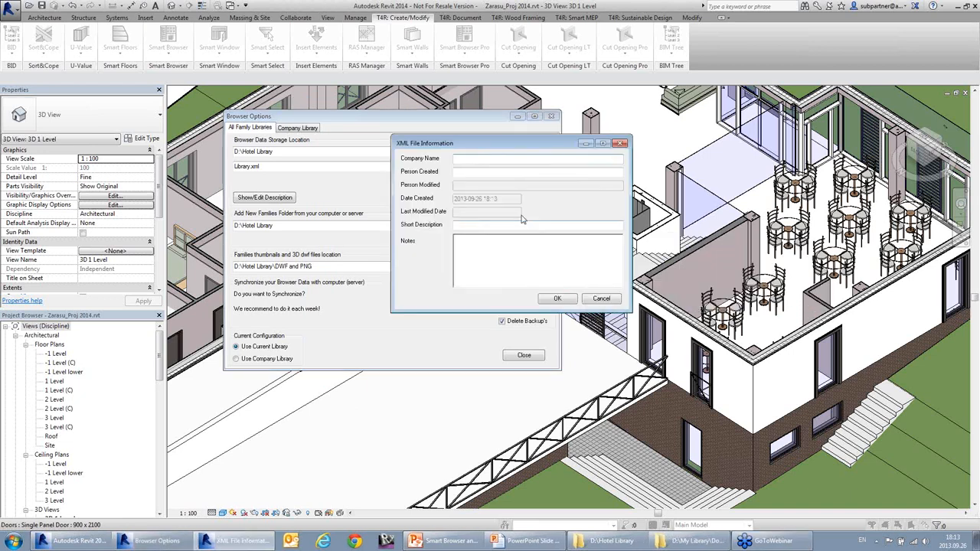
{"action": "type", "text": "AGA-CAD"}
{"action": "key", "text": "Tab"}
{"action": "type", "text": "Renata"}
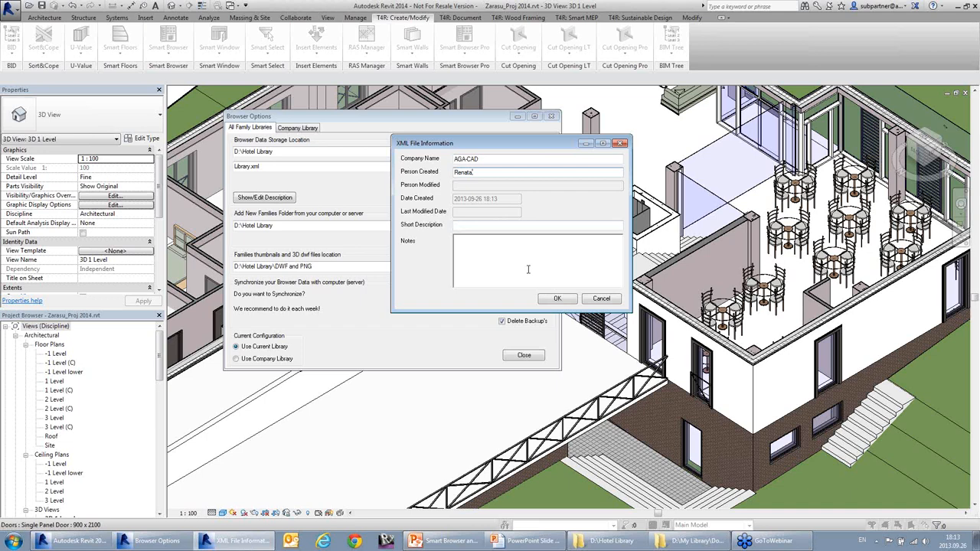
{"action": "left_click", "coordinate": [564, 299]}
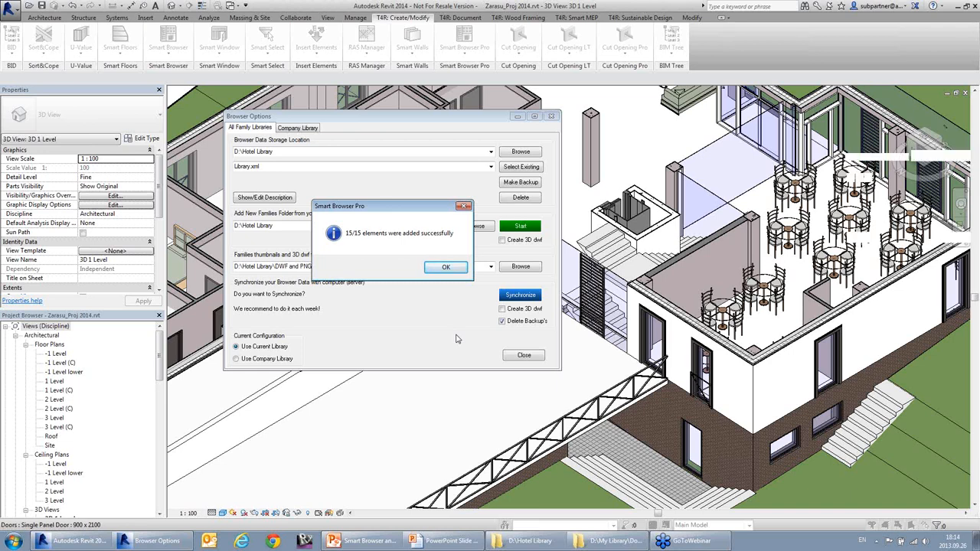
{"action": "left_click", "coordinate": [446, 269]}
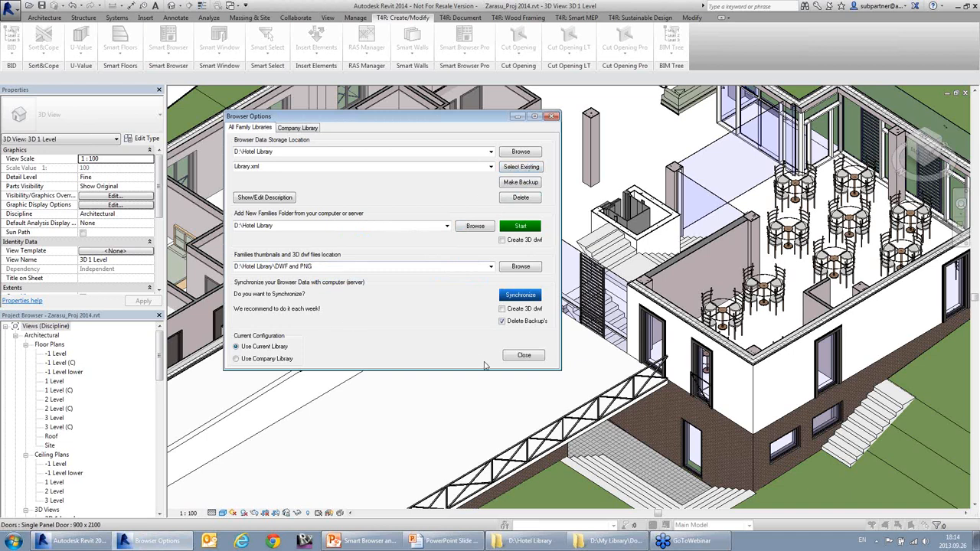
{"action": "left_click", "coordinate": [526, 356]}
Step: Open Smart Browser Pro's Smart Family Browser, select the Arched (1) window family and enlarge the thumbnail area
{"action": "left_click", "coordinate": [467, 46]}
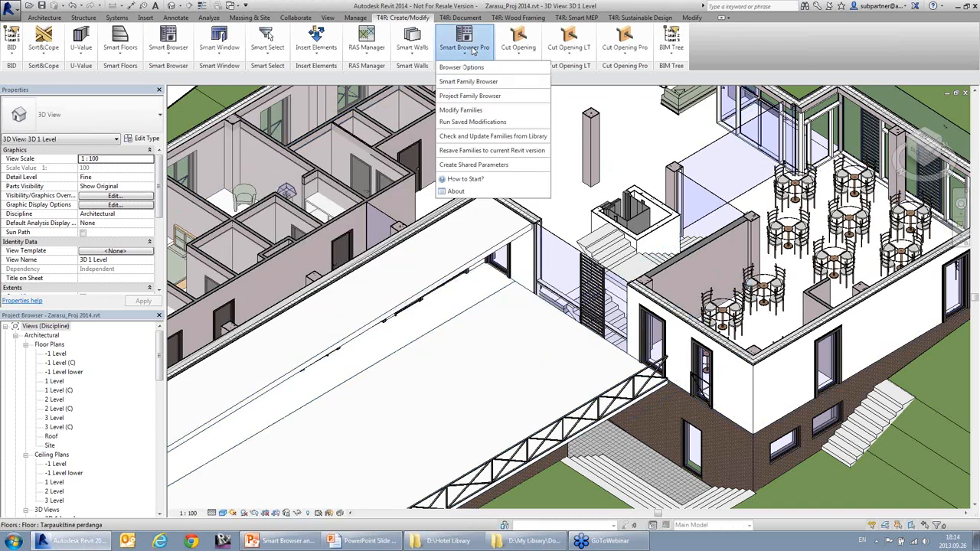
{"action": "left_click", "coordinate": [479, 83]}
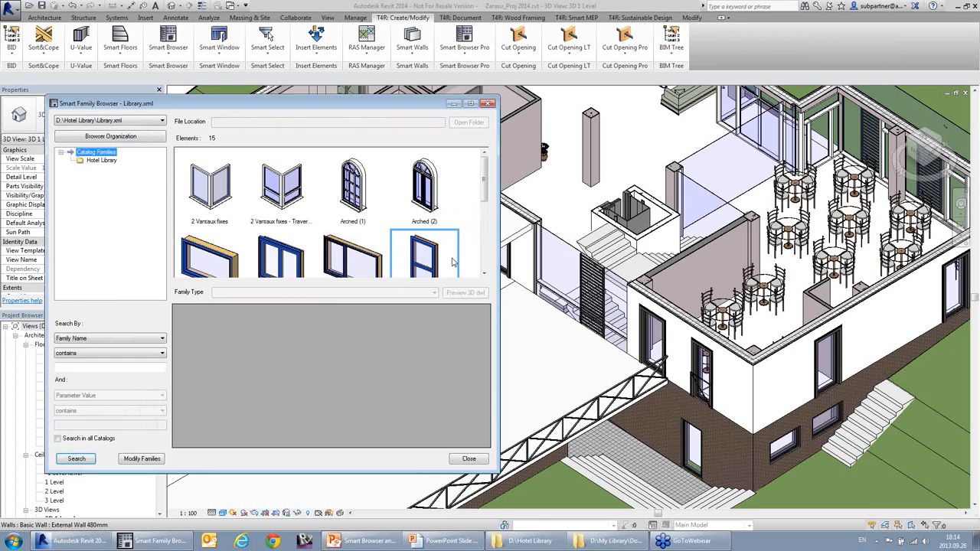
{"action": "left_click", "coordinate": [281, 188]}
{"action": "left_click", "coordinate": [353, 188]}
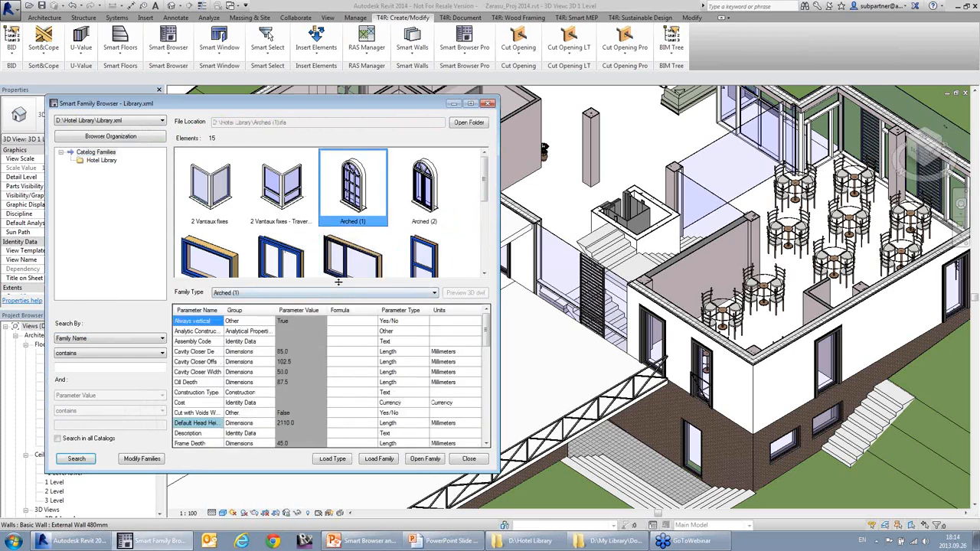
{"action": "left_click_drag", "start_coordinate": [338, 282], "coordinate": [337, 314]}
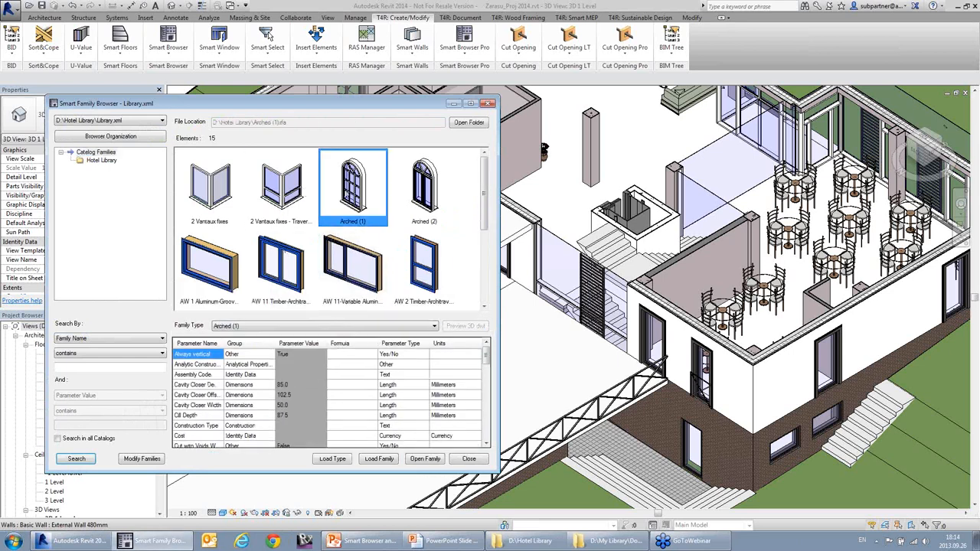
Step: Examine the parameter values of the Arched (1) family, including its dimensions, groups and units
{"action": "key", "text": "Down"}
{"action": "key", "text": "Up"}
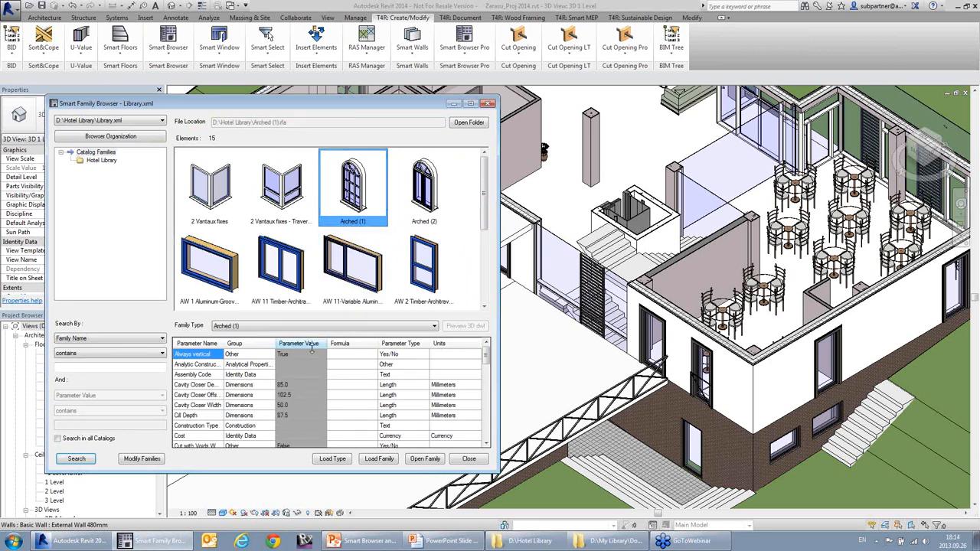
{"action": "left_click", "coordinate": [302, 396]}
{"action": "scroll", "coordinate": [302, 396], "scroll_direction": "down", "scroll_amount": 3}
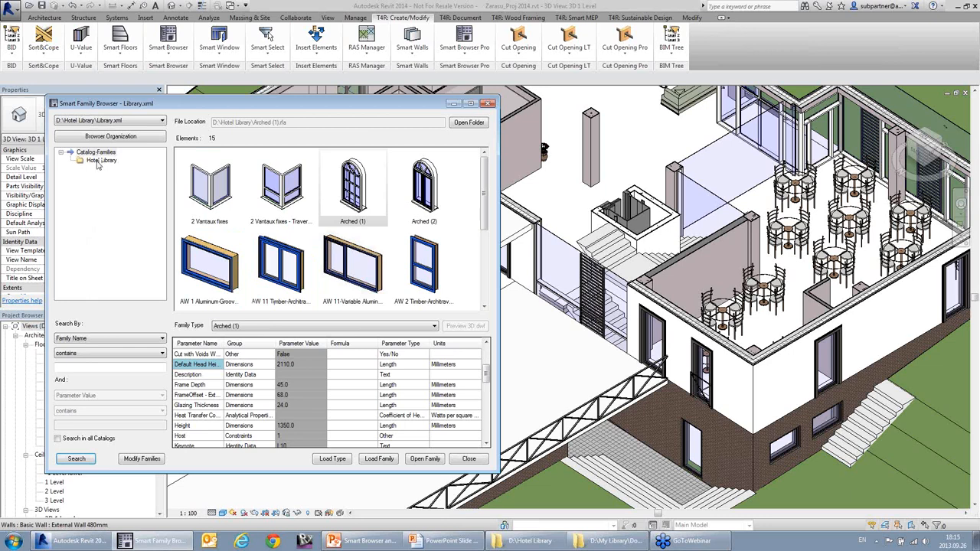
Step: Check the files stored in the D:\Hotel Library folder in Windows Explorer, and return to the Smart Family Browser
{"action": "left_click", "coordinate": [529, 541]}
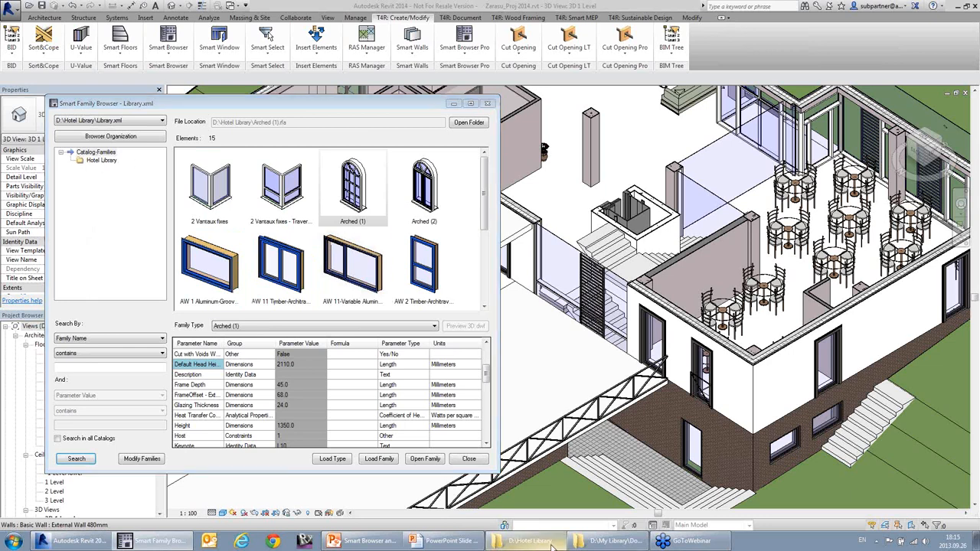
{"action": "left_click", "coordinate": [408, 196]}
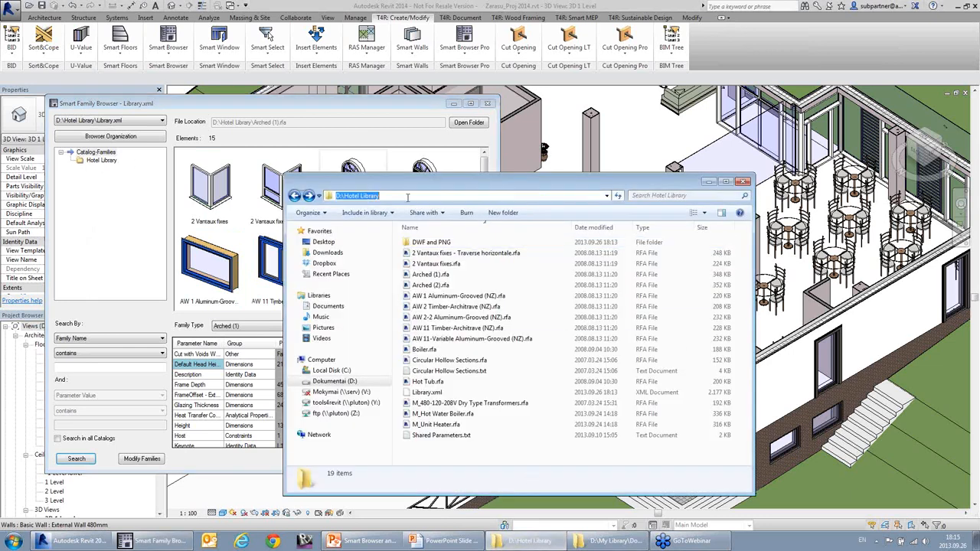
{"action": "left_click", "coordinate": [709, 182]}
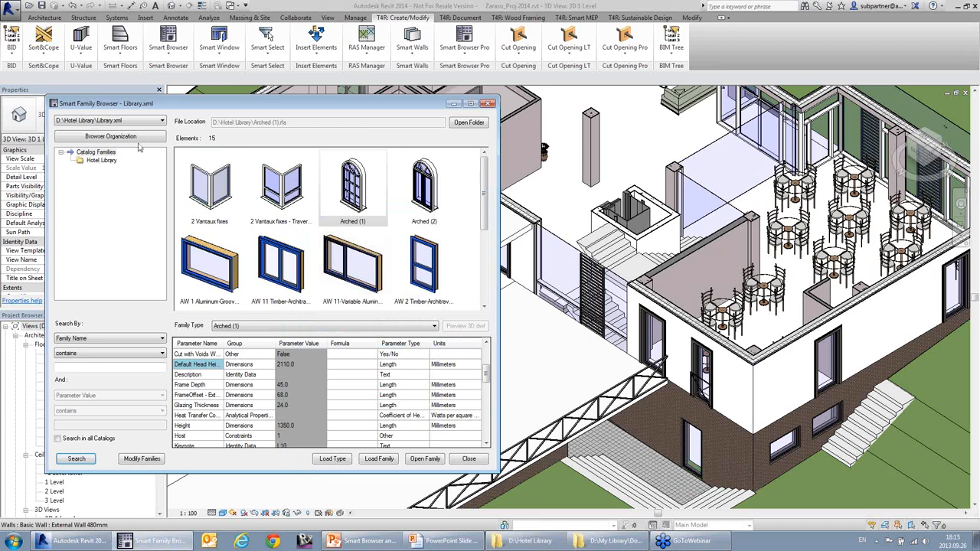
Step: Organize the Hotel Library catalog by Category instead of Folder in the Browser Organization settings
{"action": "left_click", "coordinate": [110, 136]}
{"action": "left_click_drag", "start_coordinate": [102, 44], "coordinate": [184, 124]}
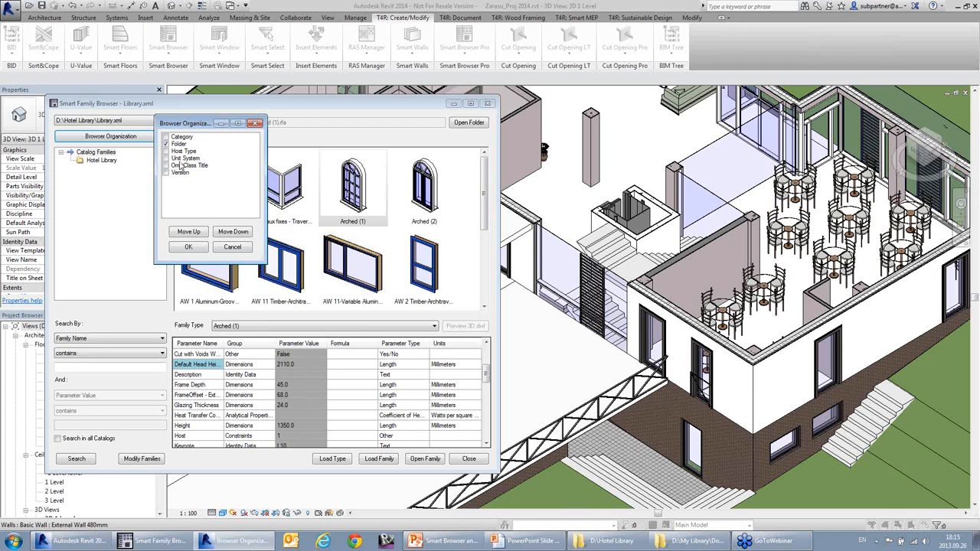
{"action": "left_click", "coordinate": [165, 143]}
{"action": "left_click", "coordinate": [166, 137]}
{"action": "left_click", "coordinate": [186, 252]}
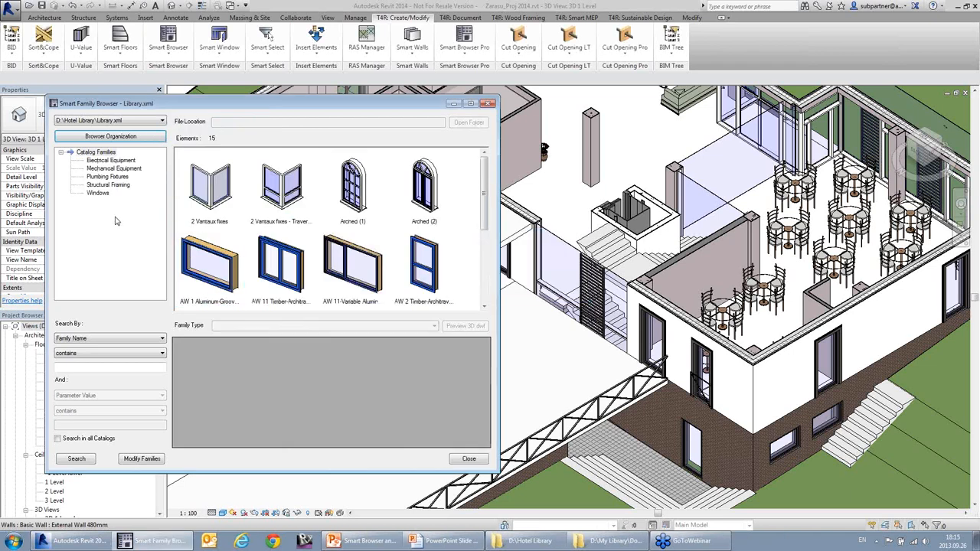
Step: Look through the Mechanical Equipment, Plumbing Fixtures, Structural Framing, Windows and Electrical Equipment categories of the Hotel Library
{"action": "left_click", "coordinate": [106, 168]}
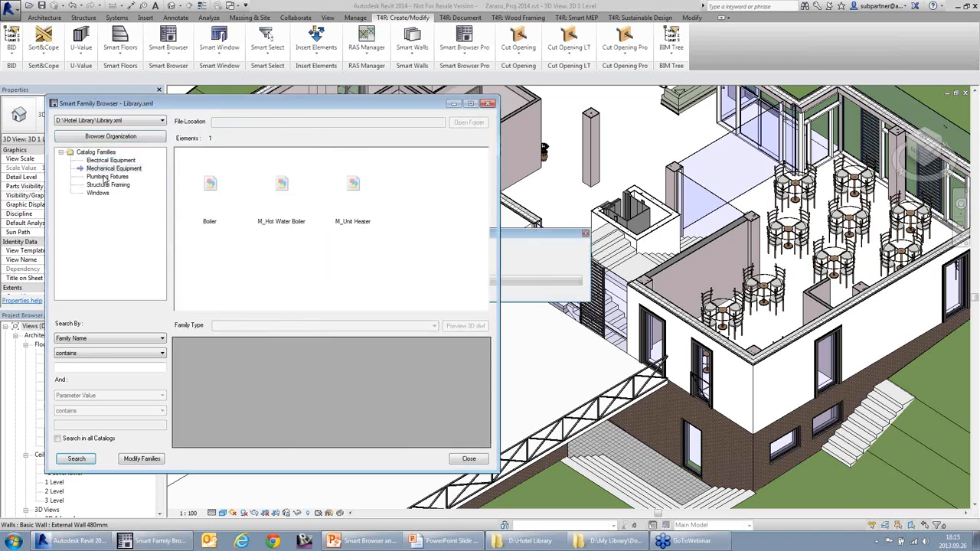
{"action": "left_click", "coordinate": [107, 177]}
{"action": "left_click", "coordinate": [108, 185]}
{"action": "left_click", "coordinate": [98, 193]}
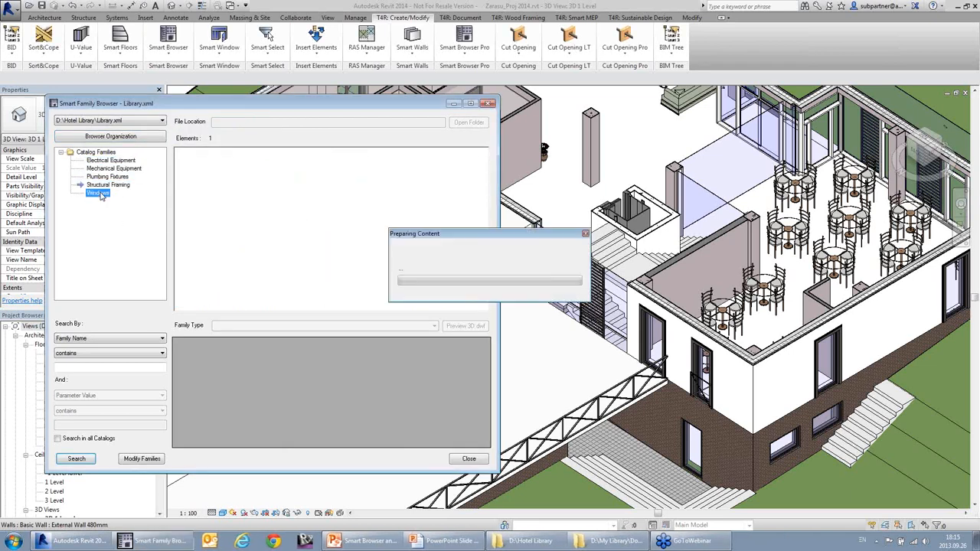
{"action": "left_click", "coordinate": [103, 161]}
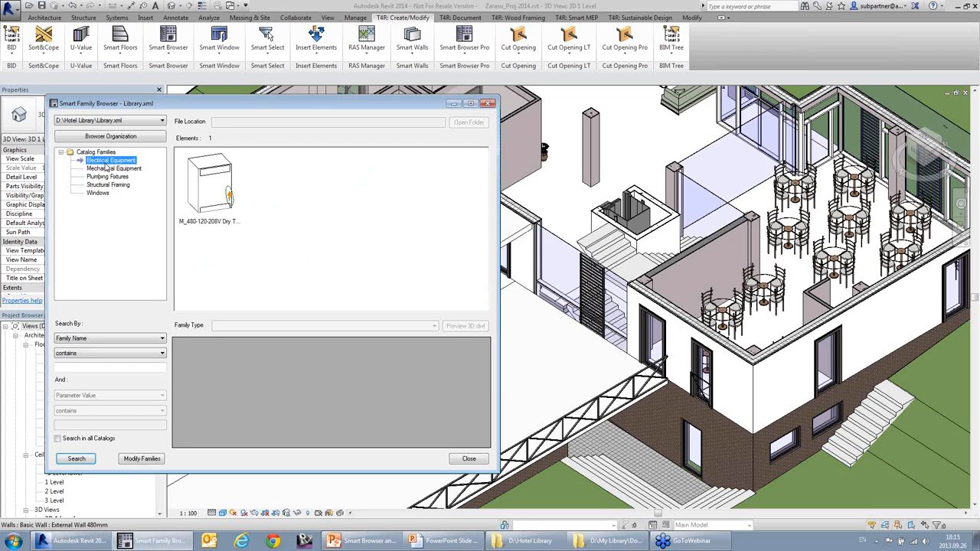
Step: Add Host Type to Category as a grouping level in the Browser Organization settings
{"action": "left_click", "coordinate": [142, 137]}
{"action": "left_click_drag", "start_coordinate": [121, 75], "coordinate": [205, 121]}
{"action": "left_click", "coordinate": [183, 146]}
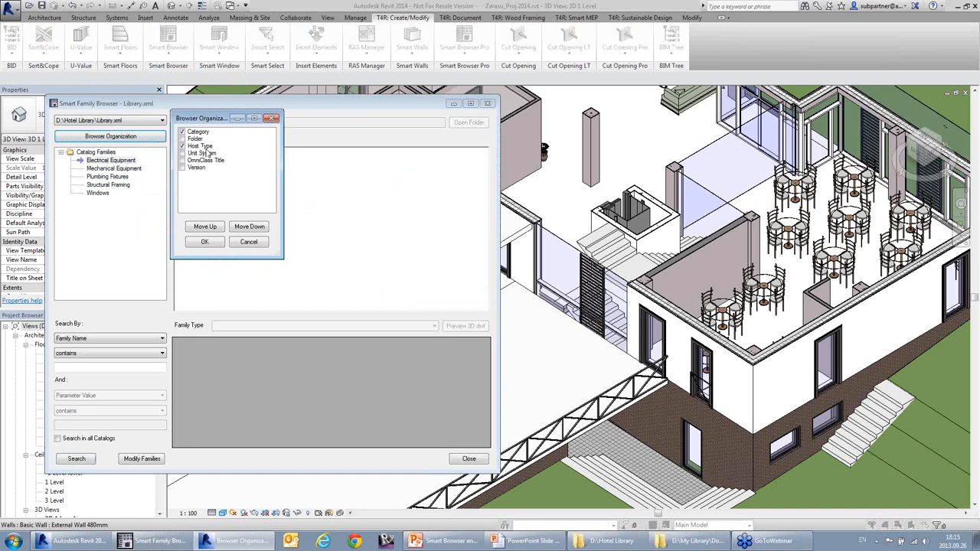
{"action": "left_click", "coordinate": [204, 242]}
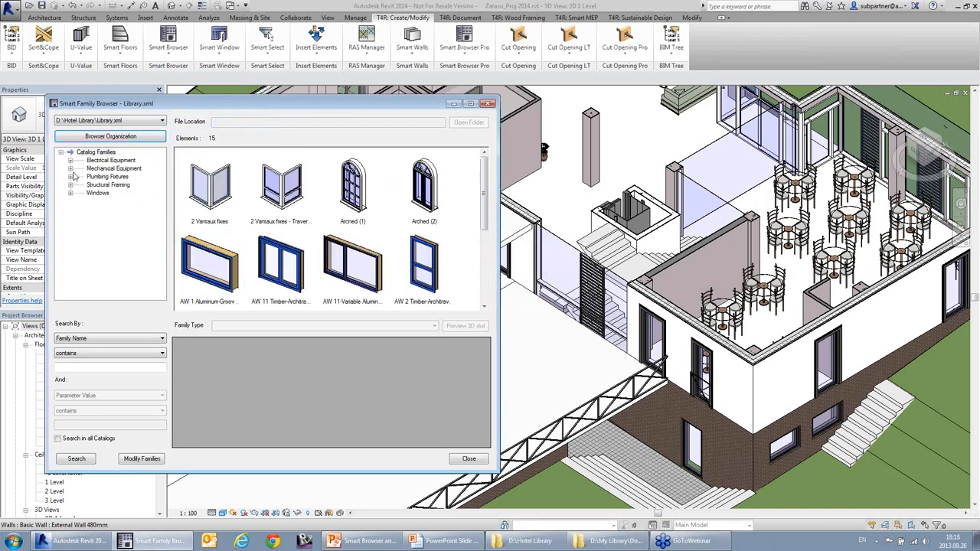
Step: Expand every category in the catalog tree and view the Point Based mechanical equipment and the Wall Based windows
{"action": "left_click", "coordinate": [70, 160]}
{"action": "left_click", "coordinate": [71, 176]}
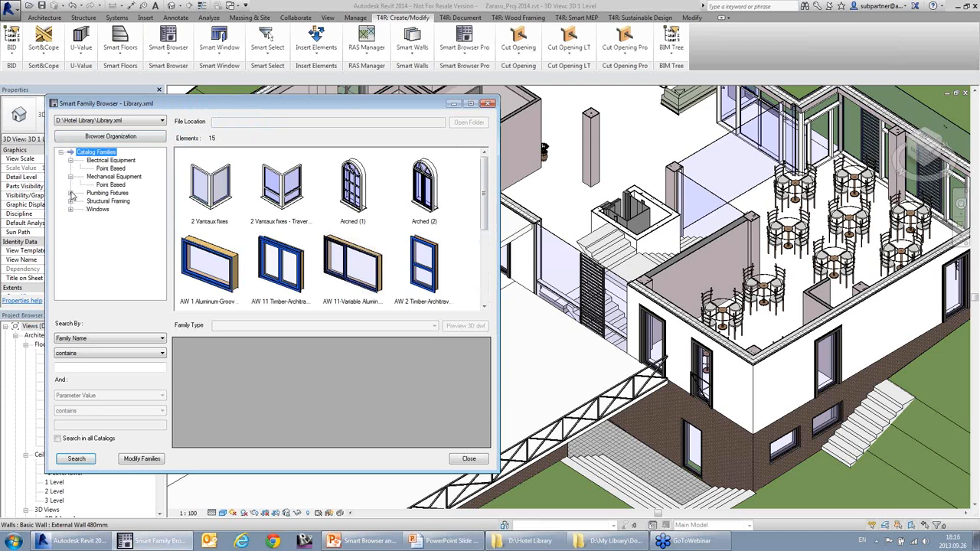
{"action": "left_click", "coordinate": [71, 193]}
{"action": "left_click", "coordinate": [71, 209]}
{"action": "left_click", "coordinate": [71, 226]}
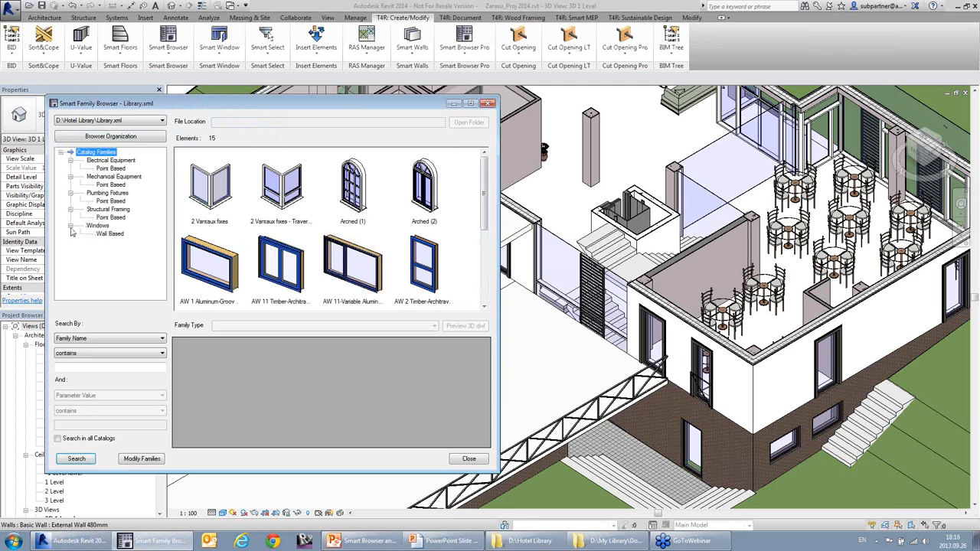
{"action": "left_click", "coordinate": [111, 176]}
{"action": "left_click", "coordinate": [110, 168]}
{"action": "left_click", "coordinate": [113, 187]}
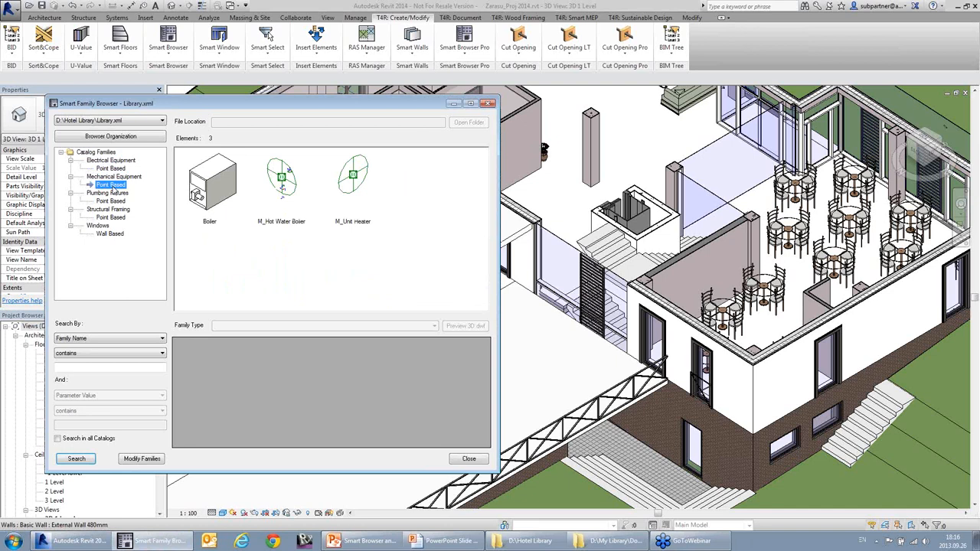
{"action": "left_click", "coordinate": [109, 234]}
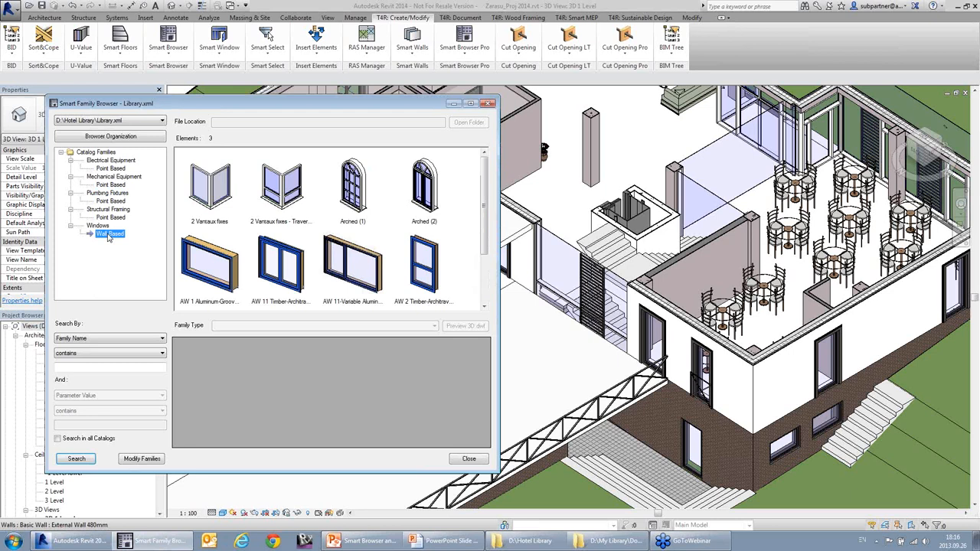
Step: Switch to the RVT 2014 US Metric library catalog and check its Browser Organization settings without changing them
{"action": "left_click", "coordinate": [157, 123]}
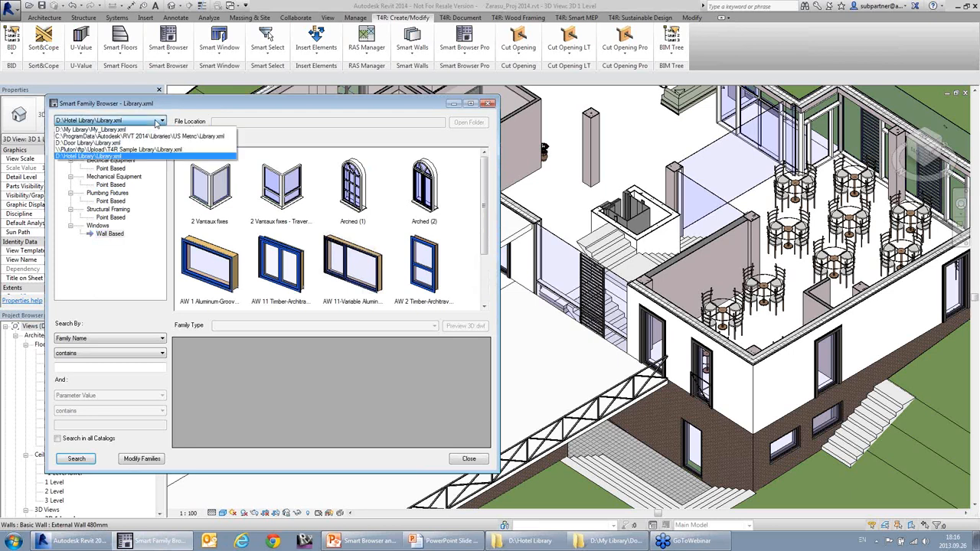
{"action": "left_click", "coordinate": [155, 136]}
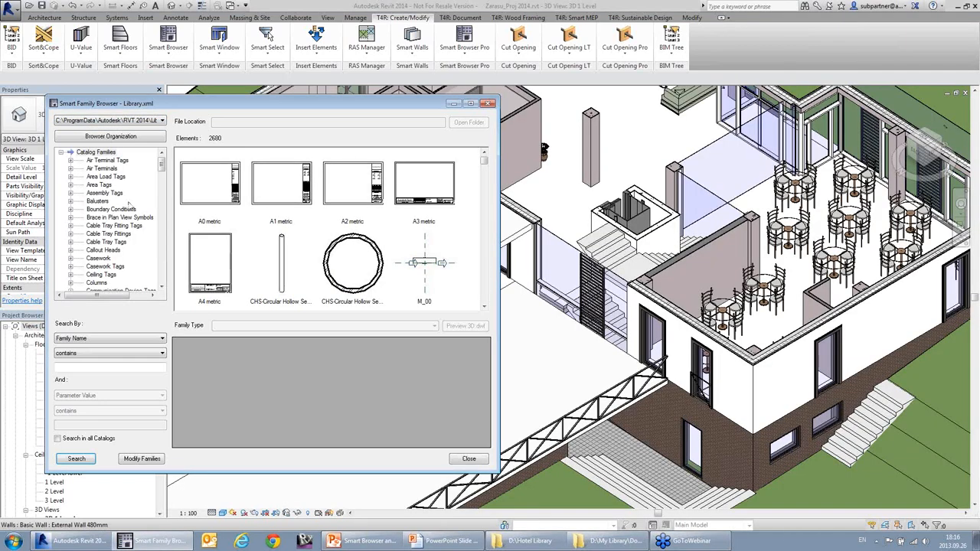
{"action": "left_click", "coordinate": [145, 138]}
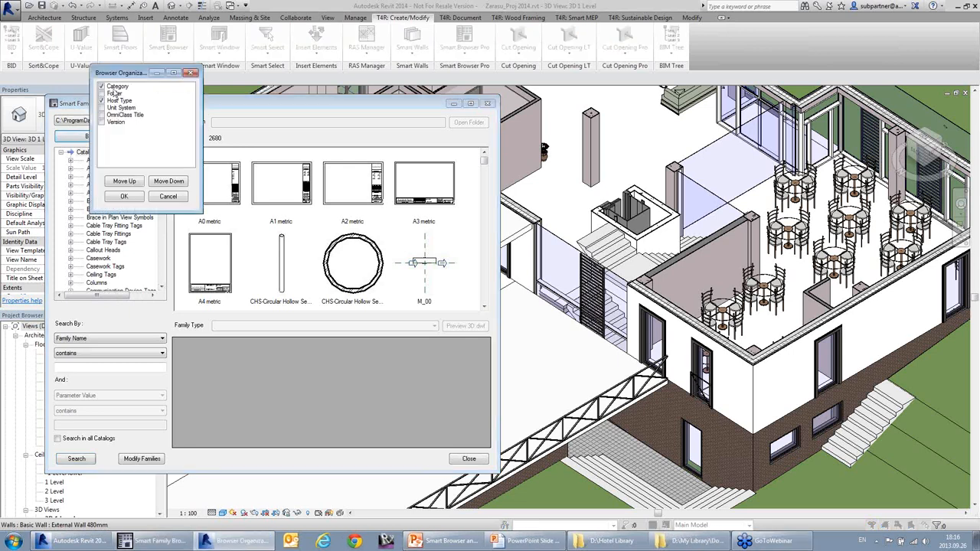
{"action": "left_click_drag", "start_coordinate": [127, 73], "coordinate": [184, 84]}
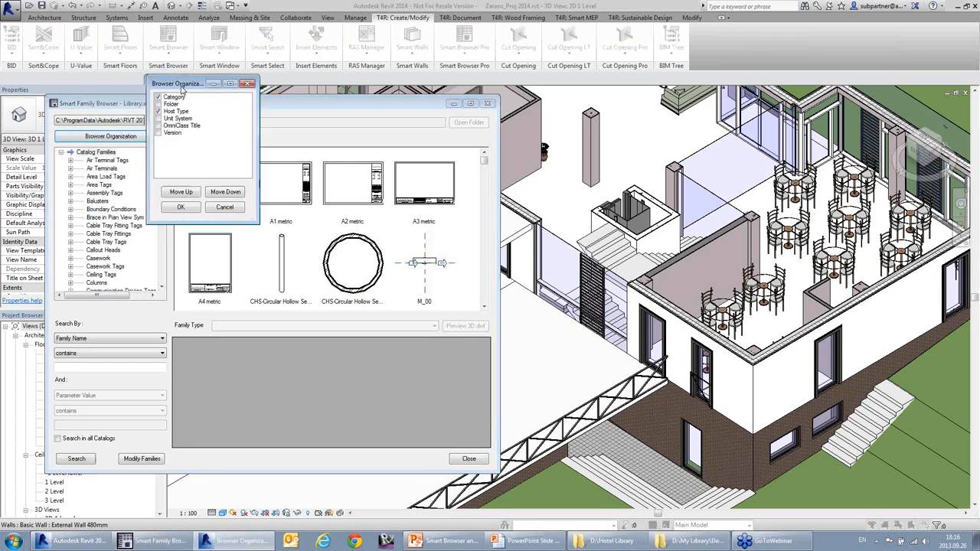
{"action": "left_click", "coordinate": [227, 207]}
Step: View the Callout Heads and Mechanical Equipment families in the US Metric catalog
{"action": "left_click", "coordinate": [119, 250]}
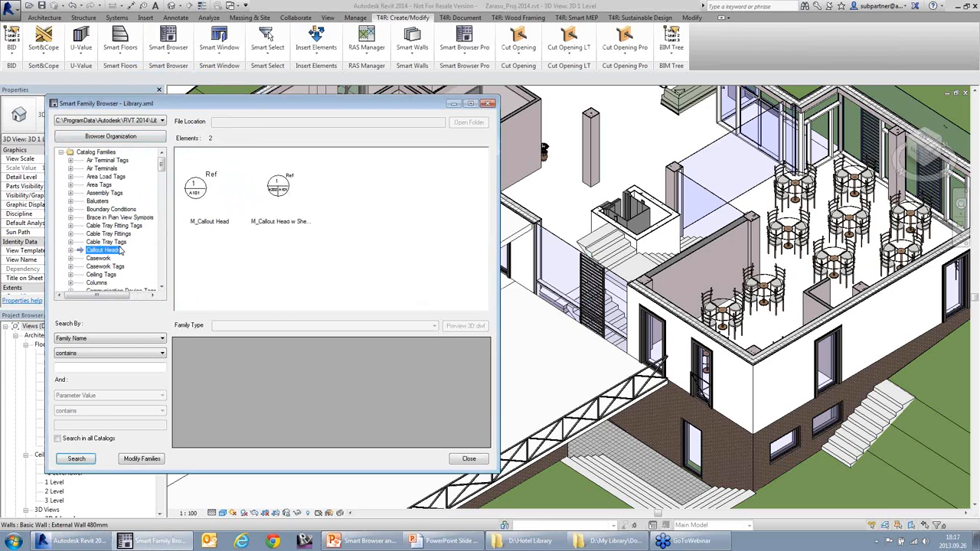
{"action": "scroll", "coordinate": [120, 251], "scroll_direction": "down", "scroll_amount": 7}
{"action": "scroll", "coordinate": [120, 251], "scroll_direction": "down", "scroll_amount": 6}
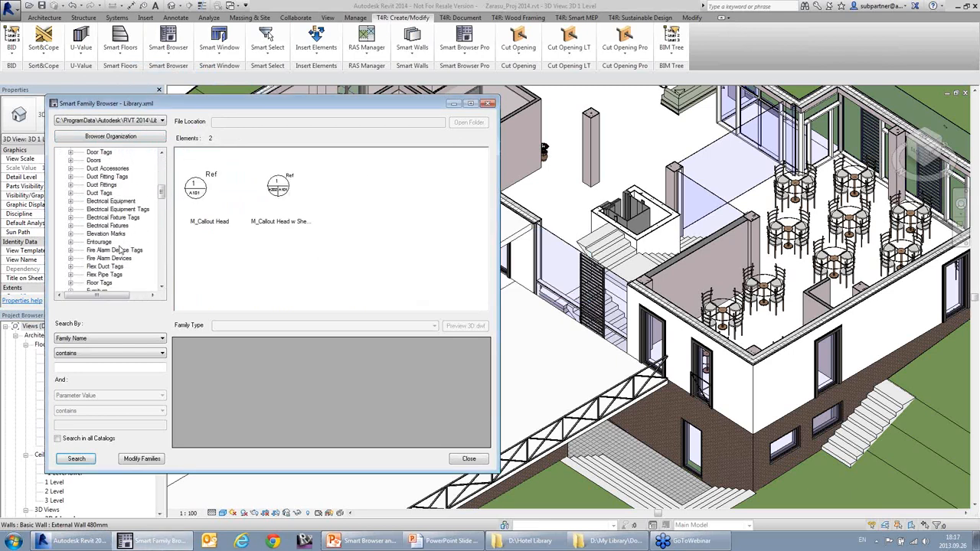
{"action": "scroll", "coordinate": [120, 251], "scroll_direction": "down", "scroll_amount": 3}
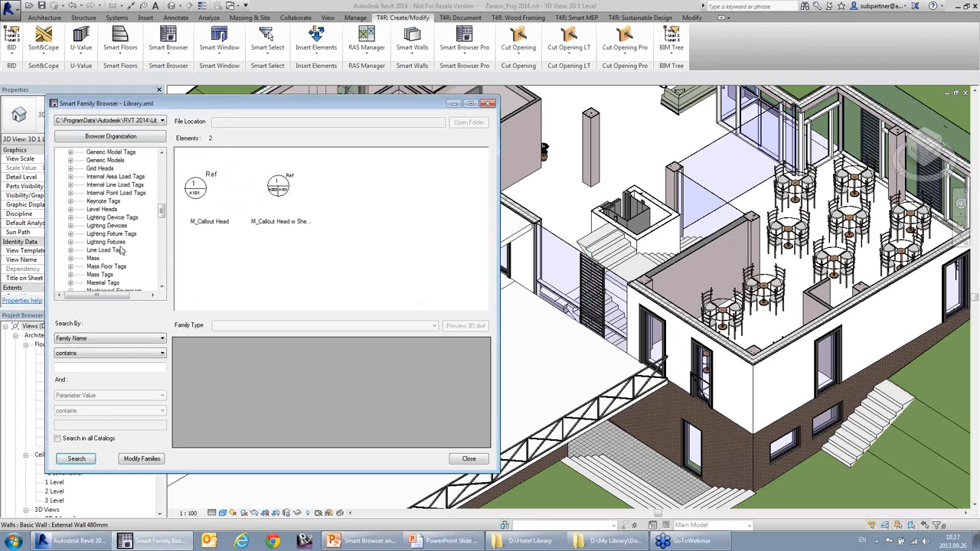
{"action": "scroll", "coordinate": [120, 250], "scroll_direction": "down", "scroll_amount": 3}
{"action": "left_click", "coordinate": [108, 218]}
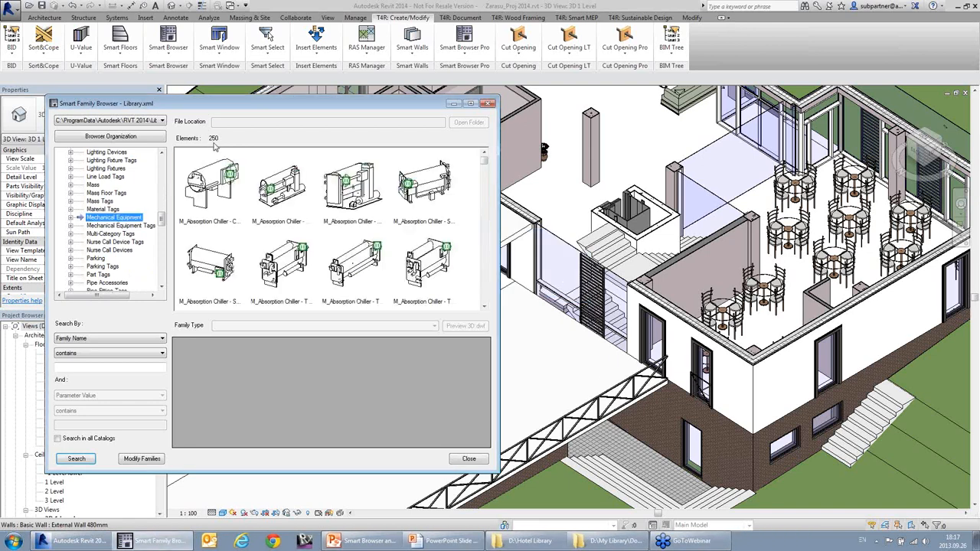
Step: Expand Mechanical Equipment and view its Ceiling Based, Face Based, Point Based and Wall Based families in turn
{"action": "left_click", "coordinate": [70, 218]}
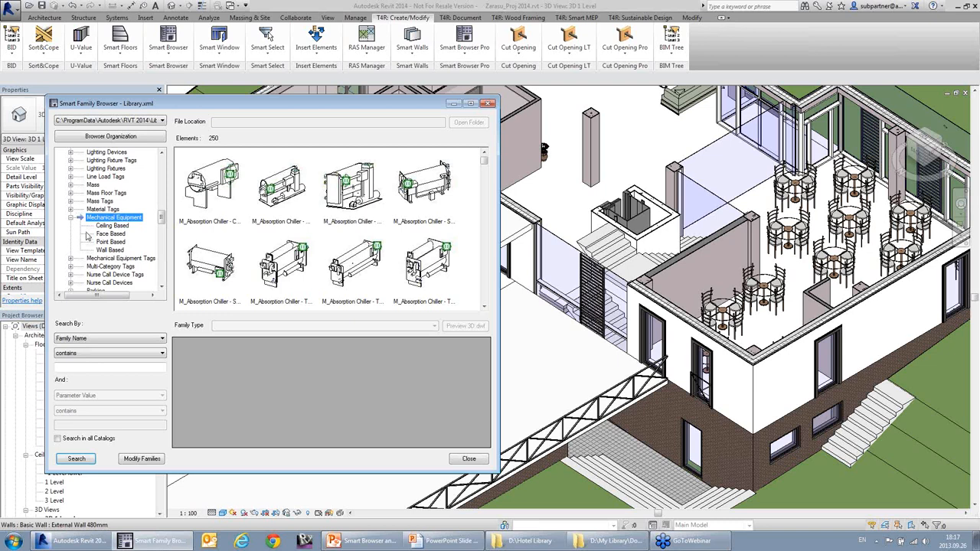
{"action": "left_click", "coordinate": [112, 227]}
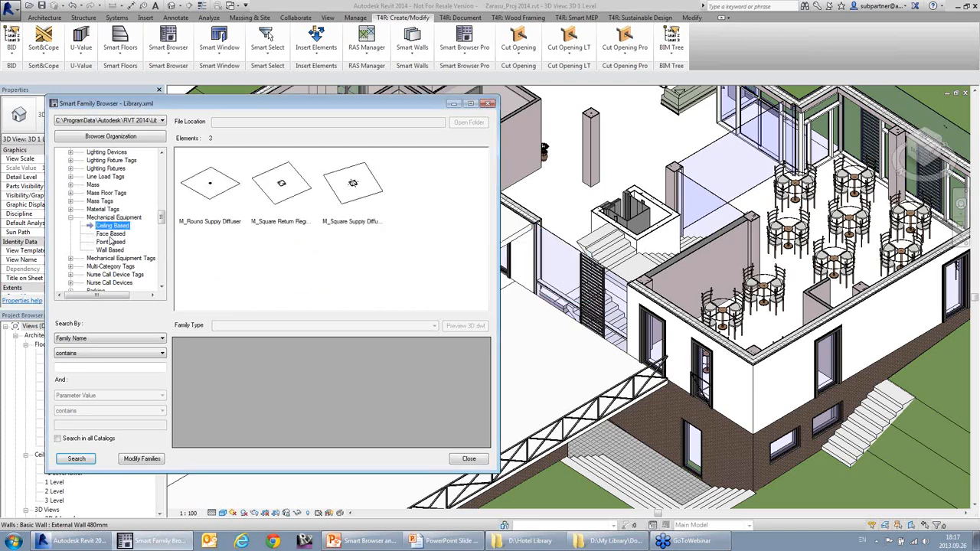
{"action": "left_click", "coordinate": [110, 233]}
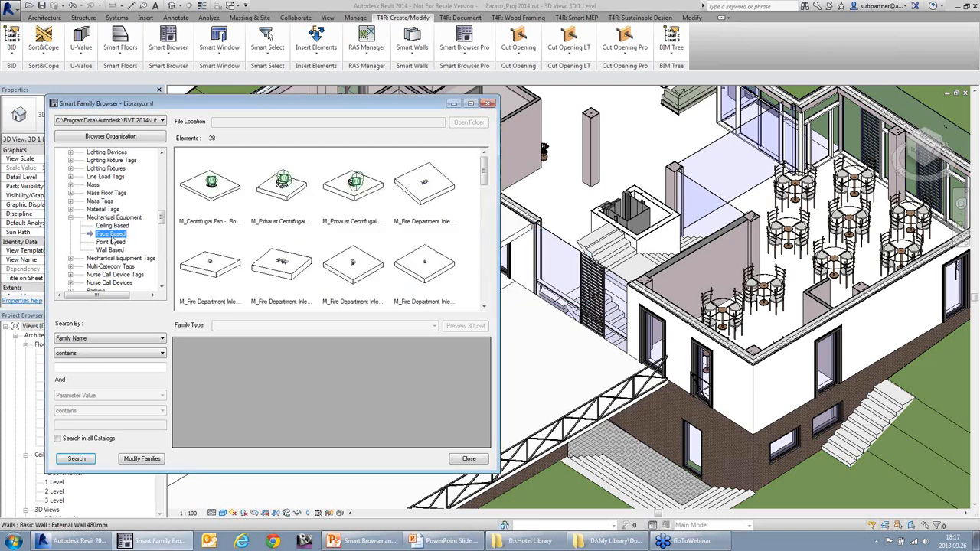
{"action": "left_click", "coordinate": [111, 243]}
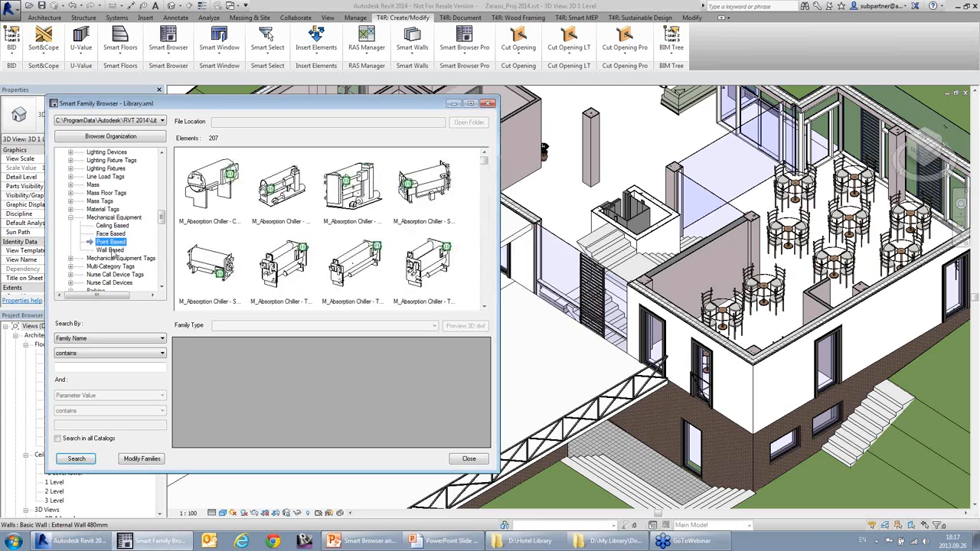
{"action": "left_click", "coordinate": [111, 250]}
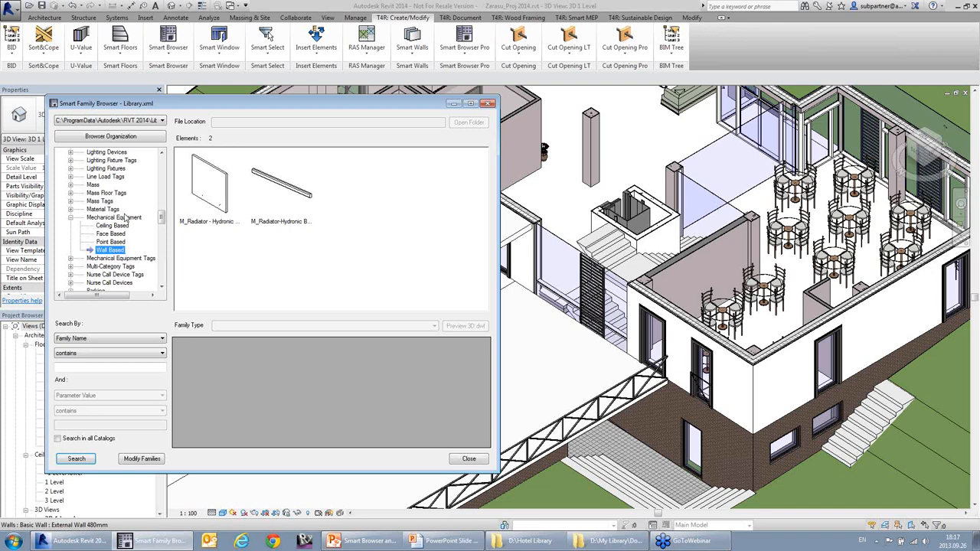
Step: Add Version to the Browser Organization grouping and move it above Category as the first level
{"action": "left_click", "coordinate": [148, 142]}
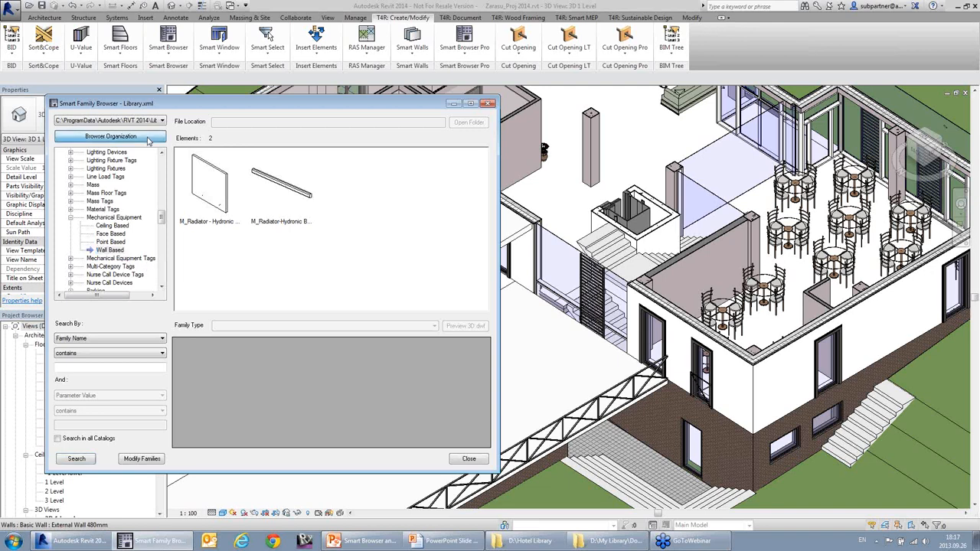
{"action": "left_click_drag", "start_coordinate": [123, 68], "coordinate": [221, 102]}
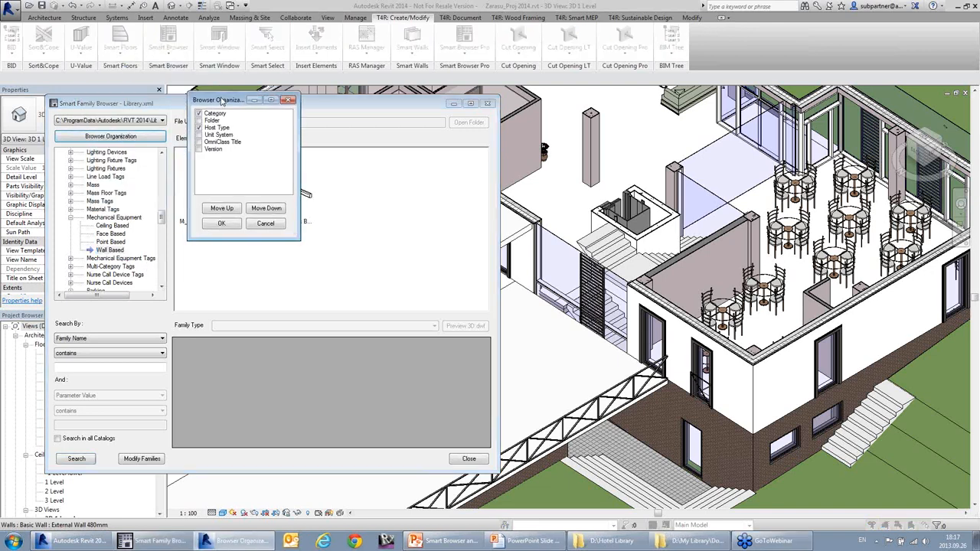
{"action": "left_click", "coordinate": [213, 150]}
{"action": "left_click", "coordinate": [199, 150]}
{"action": "left_click", "coordinate": [222, 208]}
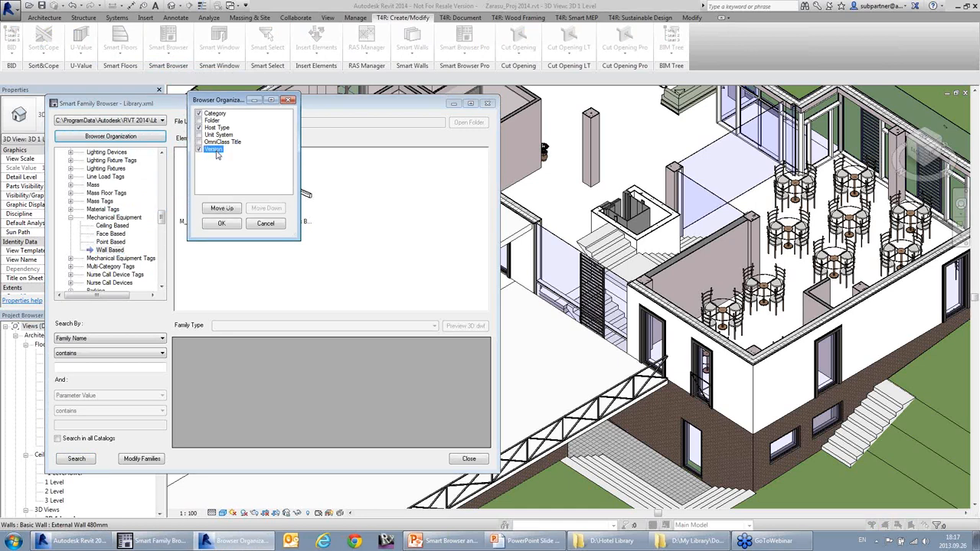
{"action": "left_click", "coordinate": [228, 209]}
{"action": "left_click", "coordinate": [228, 209]}
{"action": "left_click", "coordinate": [229, 210]}
{"action": "left_click", "coordinate": [229, 209]}
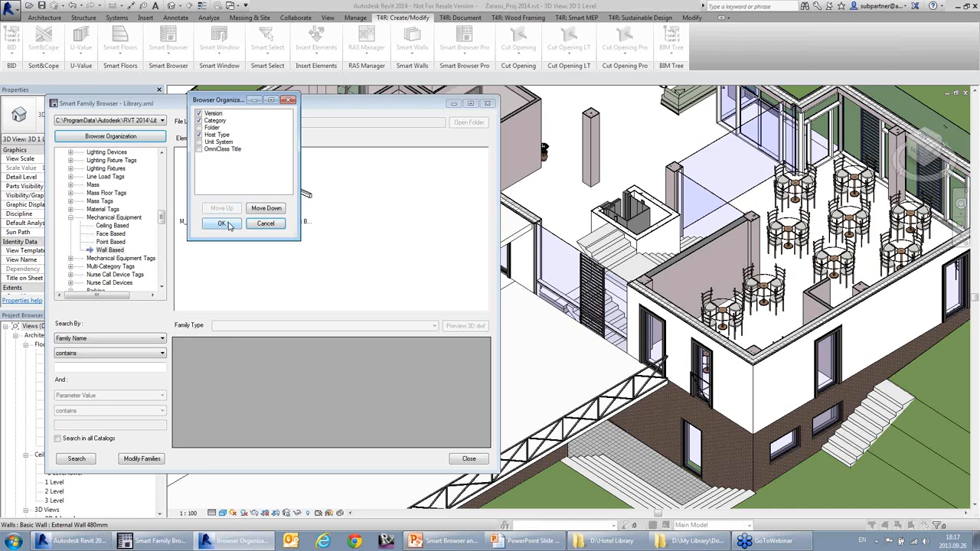
{"action": "left_click", "coordinate": [222, 223]}
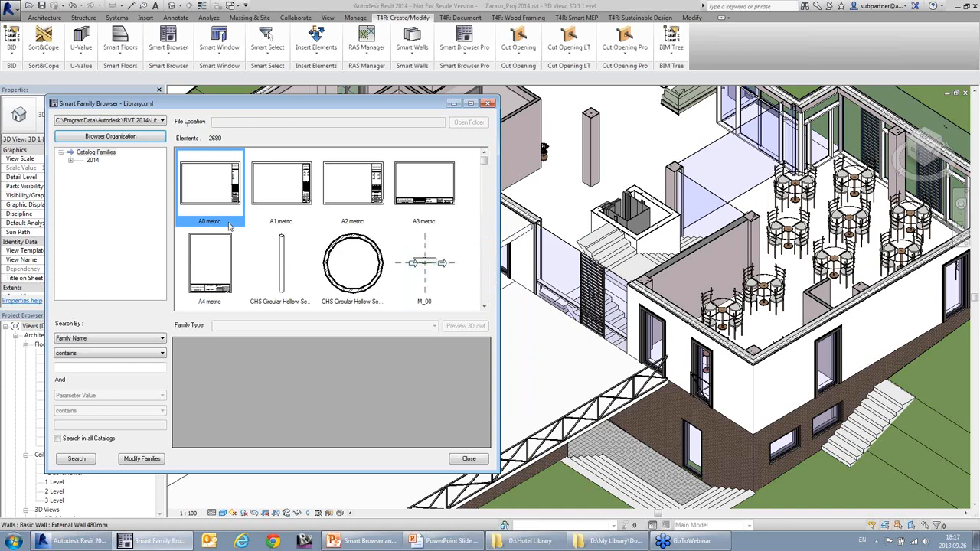
Step: Expand the 2014 version group of the US Metric catalog, and switch back to the D:\Hotel Library\Library.xml catalog
{"action": "left_click", "coordinate": [70, 160]}
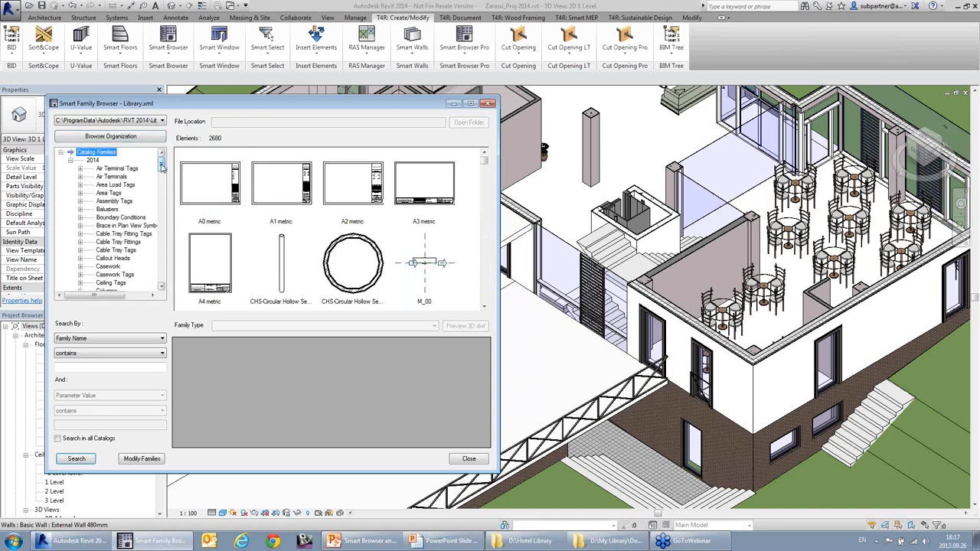
{"action": "left_click", "coordinate": [144, 121]}
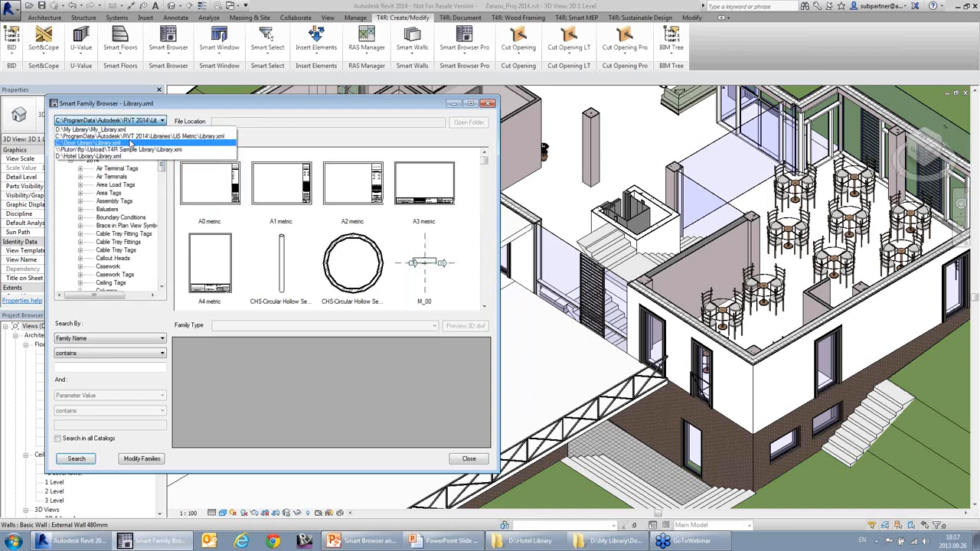
{"action": "left_click", "coordinate": [127, 157]}
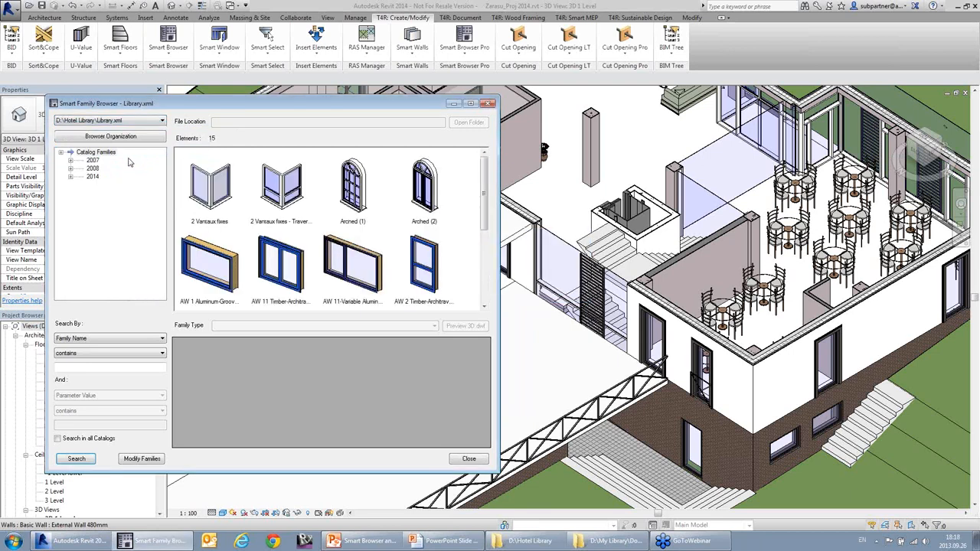
Step: View the 2007, 2008 and 2014 version groups of the Hotel Library catalog and expand each one to its categories
{"action": "left_click", "coordinate": [92, 161]}
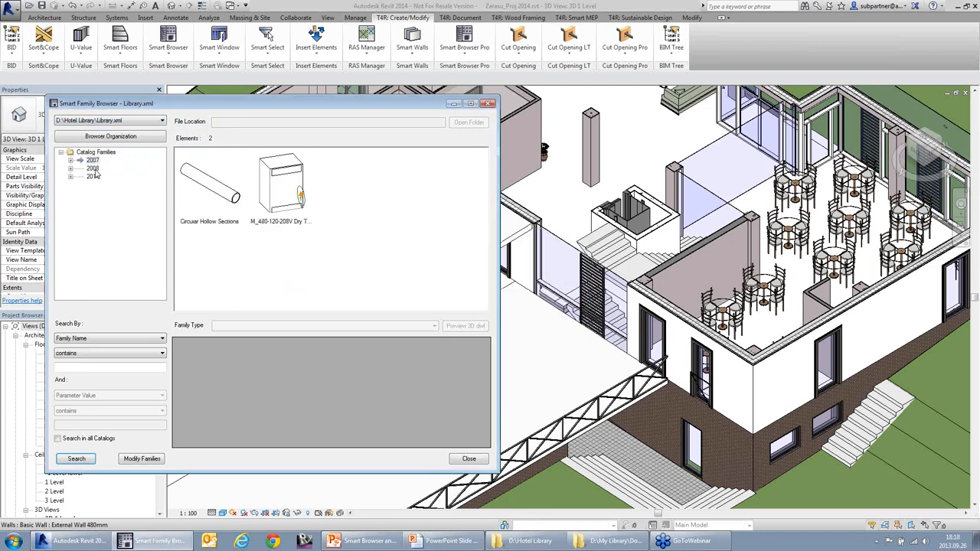
{"action": "left_click", "coordinate": [92, 169]}
{"action": "left_click", "coordinate": [92, 177]}
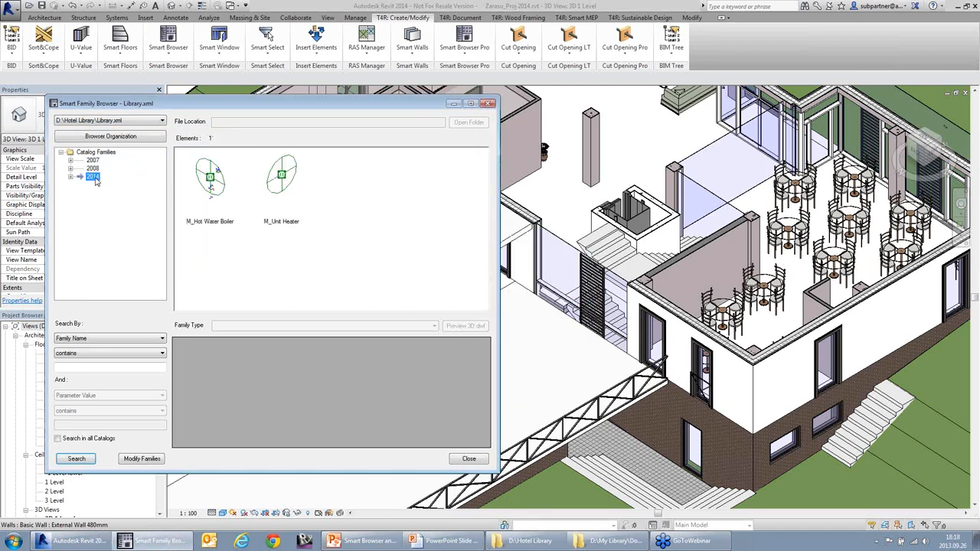
{"action": "left_click", "coordinate": [91, 160]}
{"action": "left_click", "coordinate": [71, 161]}
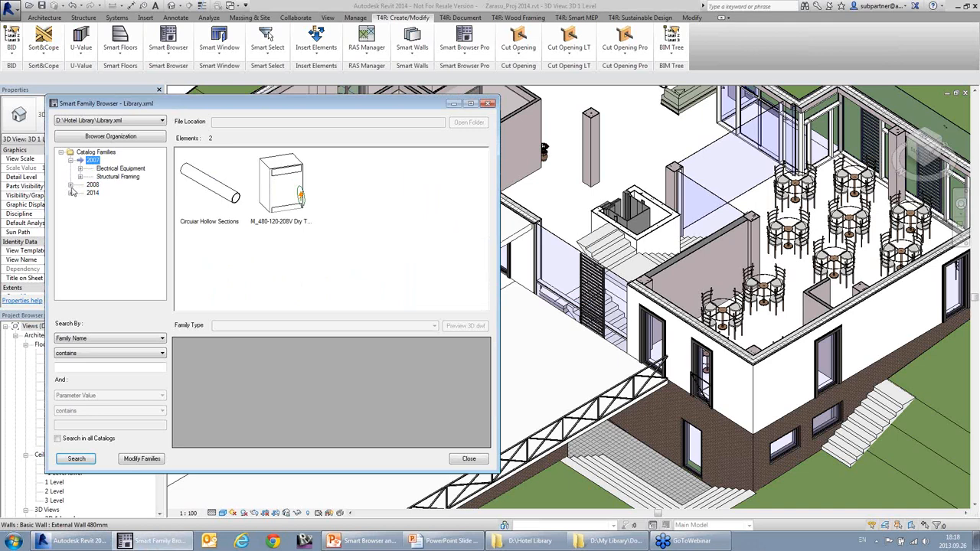
{"action": "left_click", "coordinate": [70, 184]}
{"action": "left_click", "coordinate": [70, 217]}
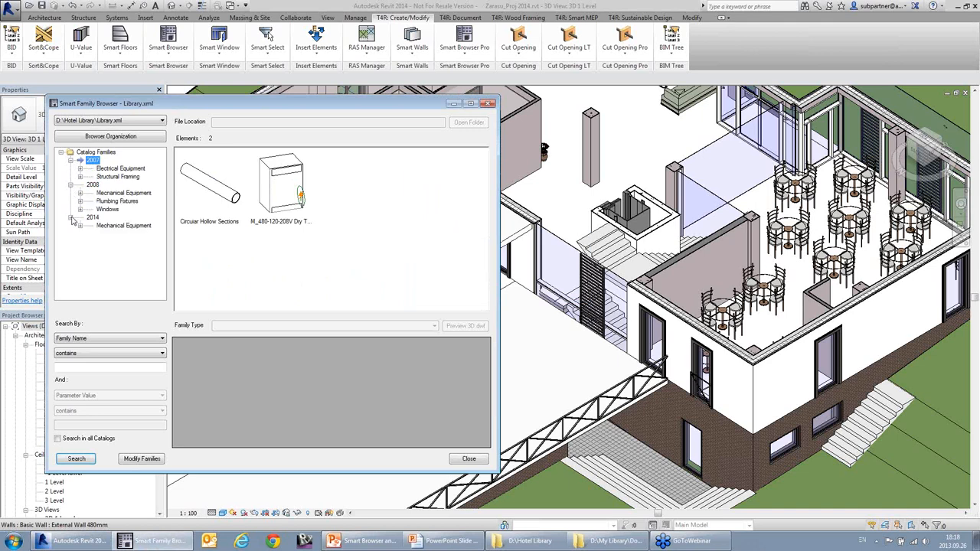
Step: Remove Version from the Browser Organization grouping of the Hotel Library catalog
{"action": "left_click", "coordinate": [136, 139]}
{"action": "left_click_drag", "start_coordinate": [124, 78], "coordinate": [209, 115]}
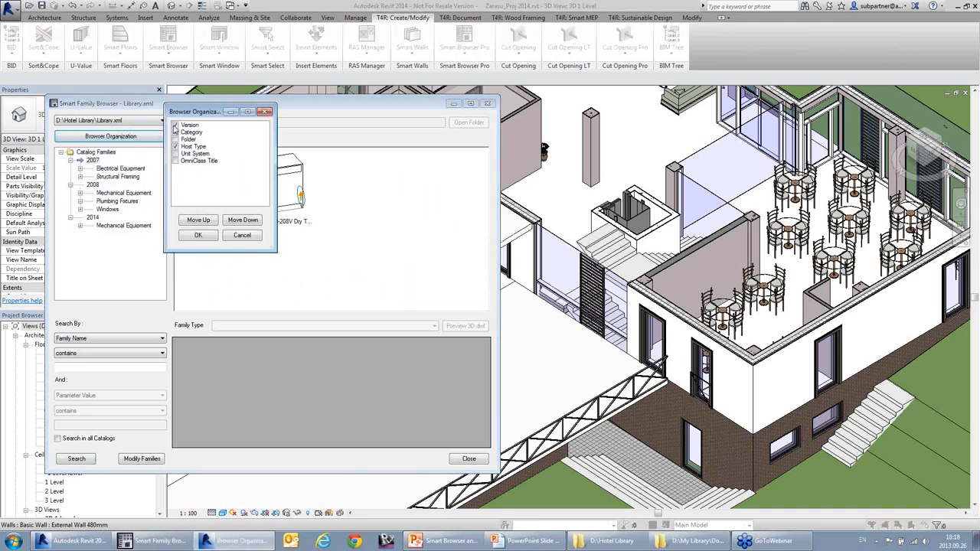
{"action": "left_click", "coordinate": [175, 125]}
{"action": "left_click", "coordinate": [199, 236]}
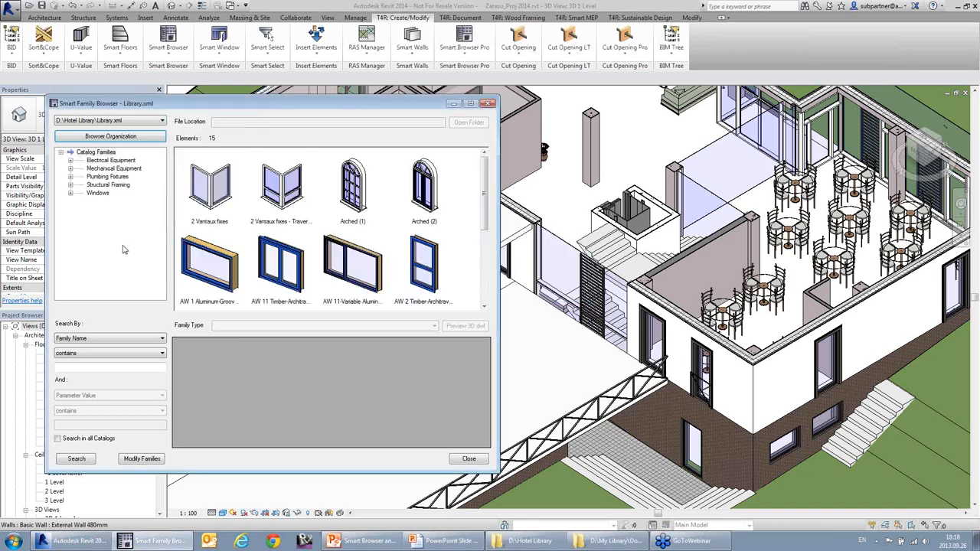
Step: Show the 2 Vantaux fixes parameters and set the family search to Parameter Name with the contains condition
{"action": "left_click", "coordinate": [210, 188]}
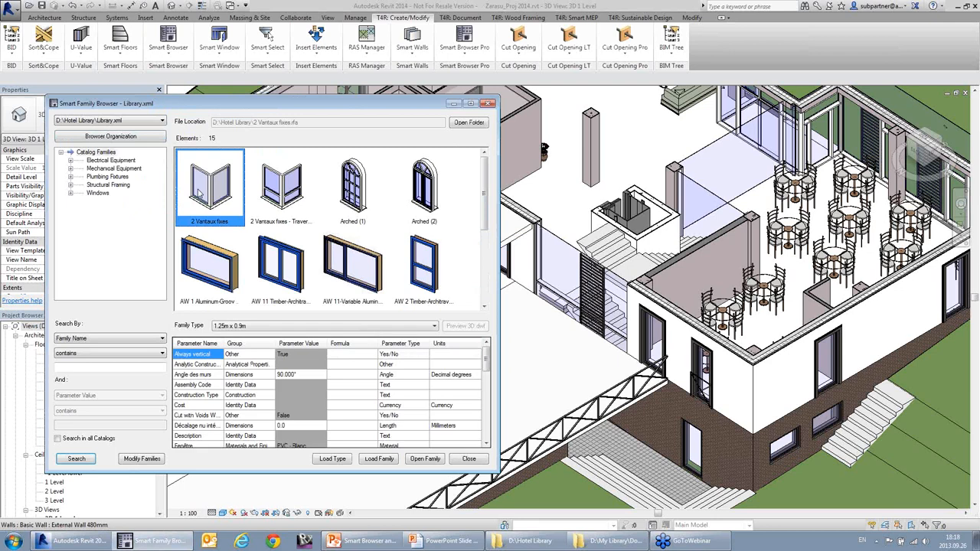
{"action": "left_click_drag", "start_coordinate": [257, 104], "coordinate": [319, 93]}
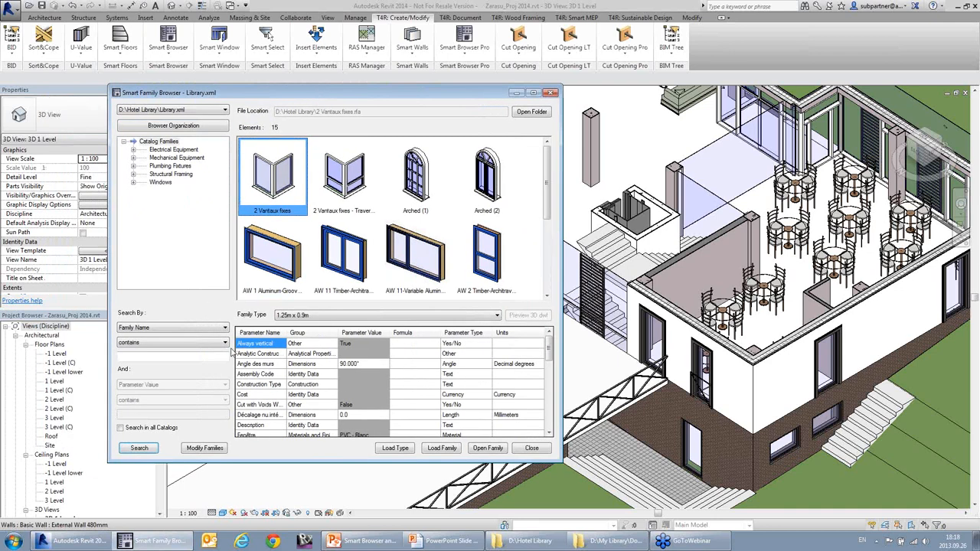
{"action": "left_click", "coordinate": [183, 329]}
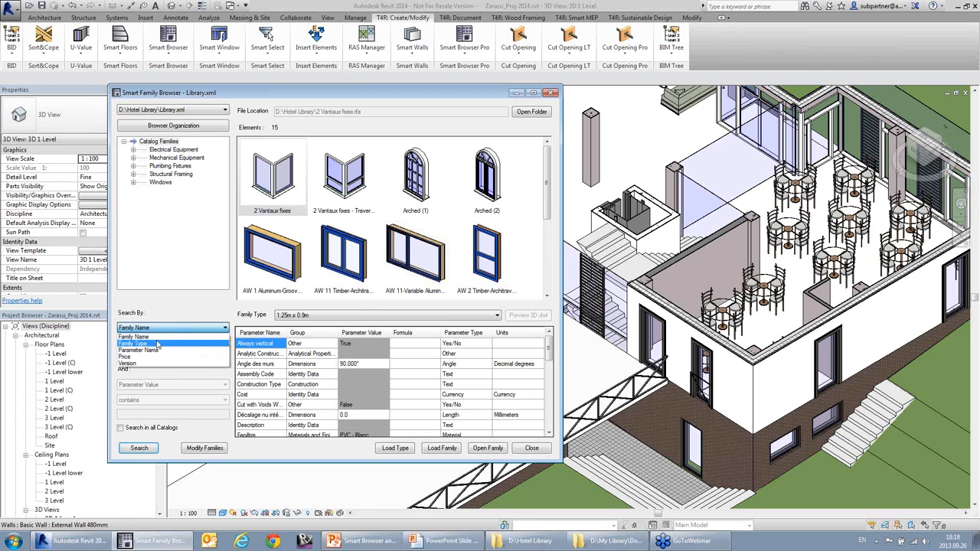
{"action": "left_click", "coordinate": [172, 350]}
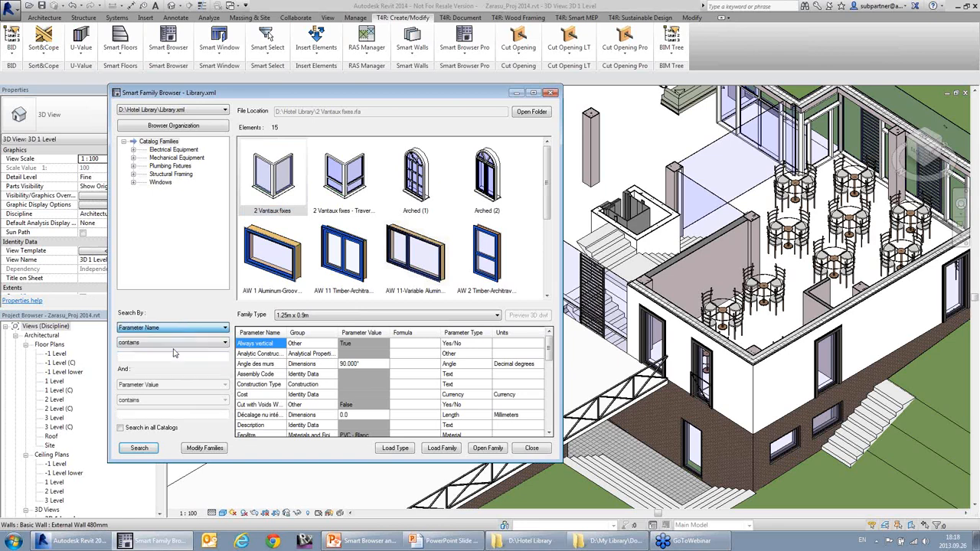
{"action": "left_click", "coordinate": [180, 388]}
{"action": "left_click", "coordinate": [181, 384]}
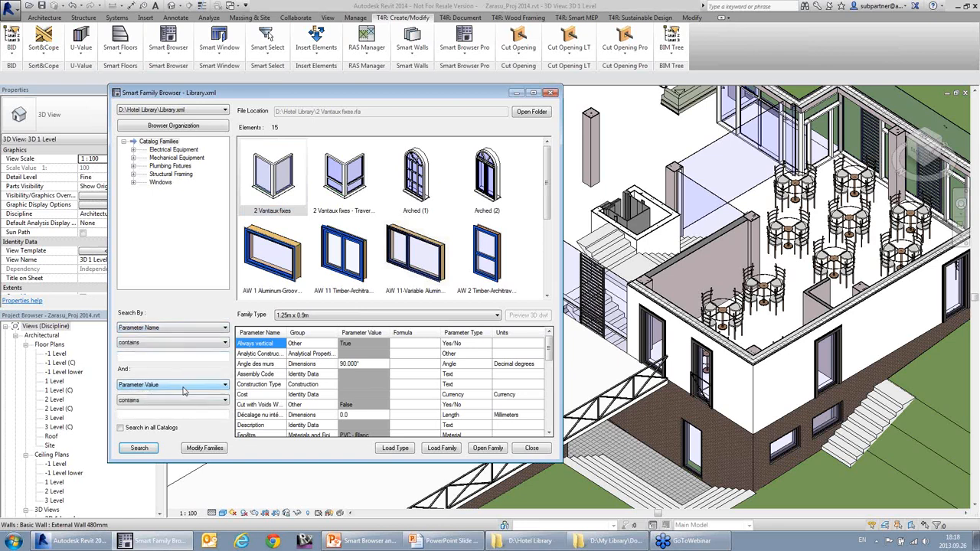
{"action": "left_click", "coordinate": [181, 344]}
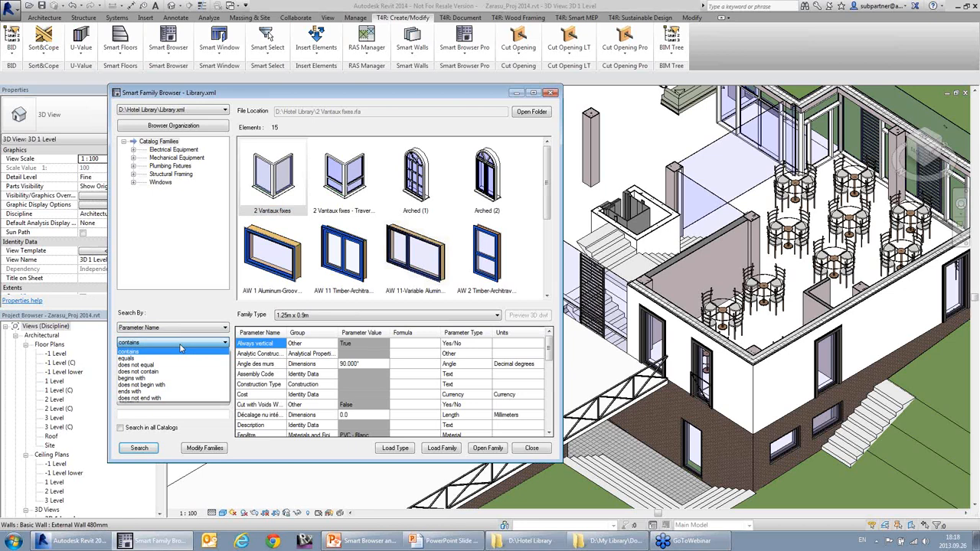
{"action": "left_click", "coordinate": [181, 350]}
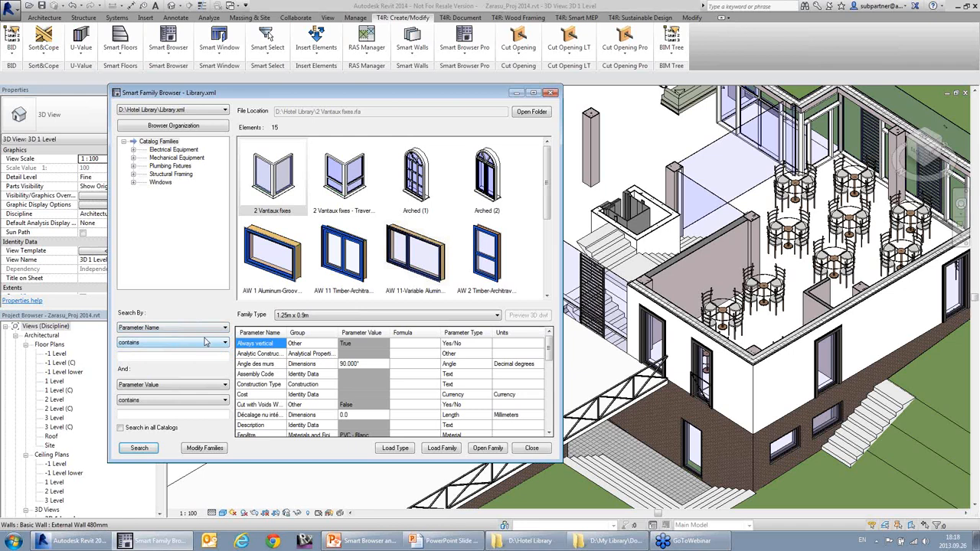
Step: View the parameters of the 2 Vantaux fixes and Arched (1) window families and the commands available for Arched (1)
{"action": "left_click", "coordinate": [298, 173]}
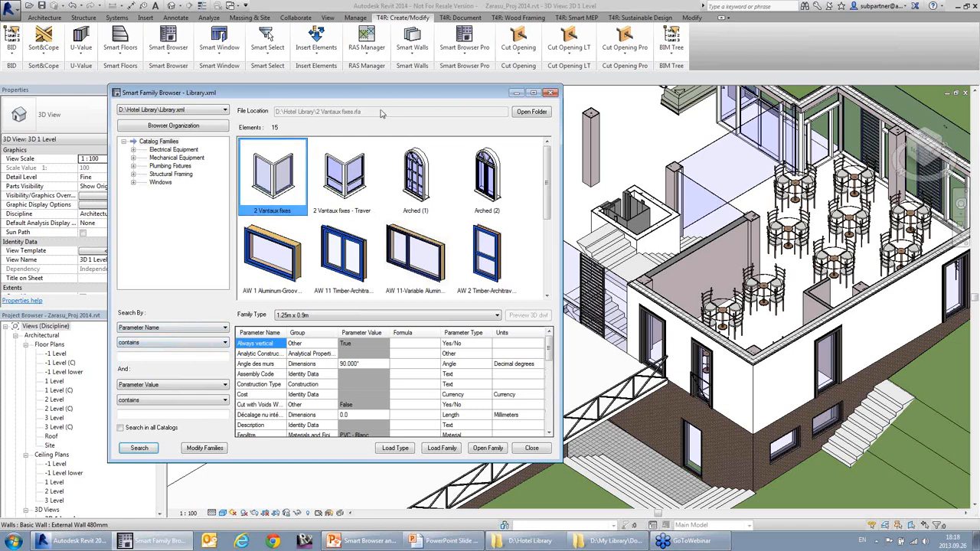
{"action": "left_click_drag", "start_coordinate": [395, 95], "coordinate": [405, 121]}
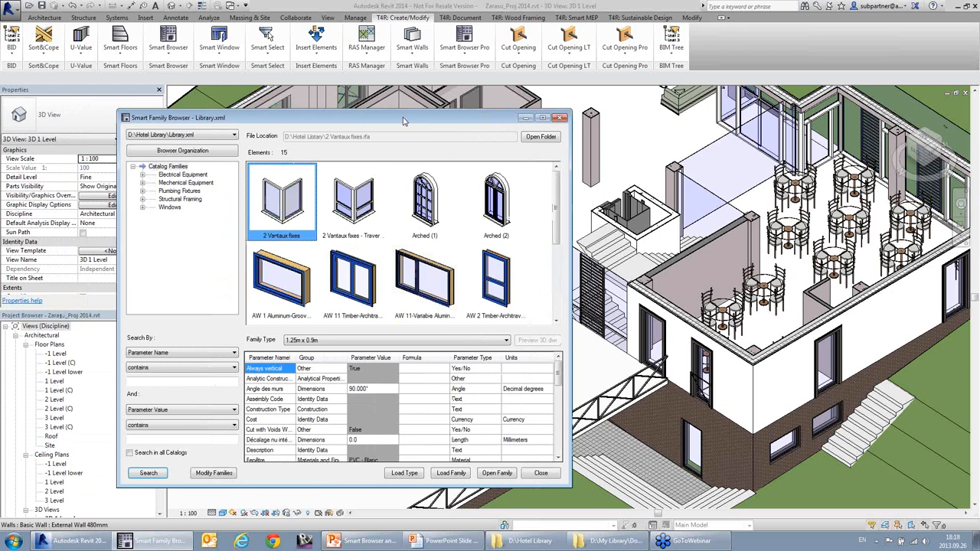
{"action": "left_click", "coordinate": [383, 222]}
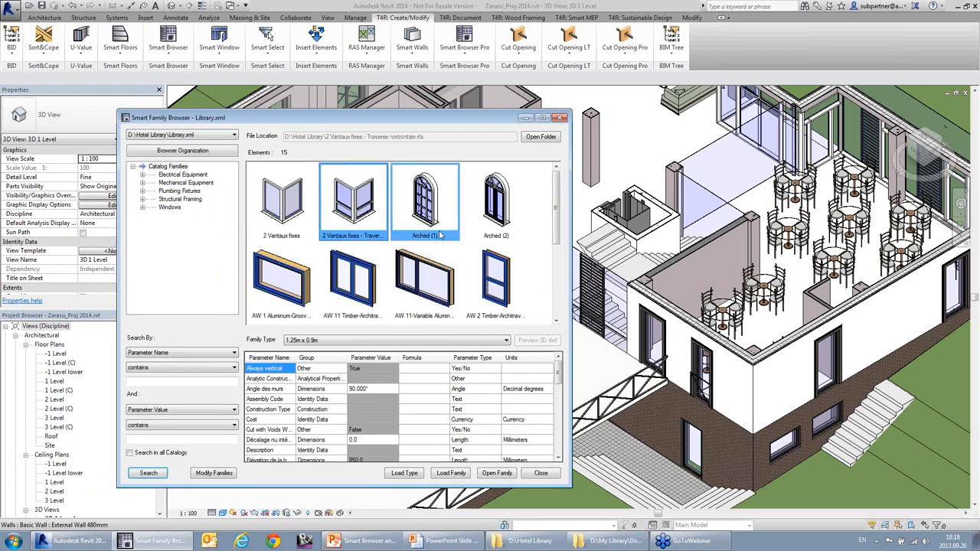
{"action": "left_click", "coordinate": [435, 218]}
{"action": "right_click", "coordinate": [426, 197]}
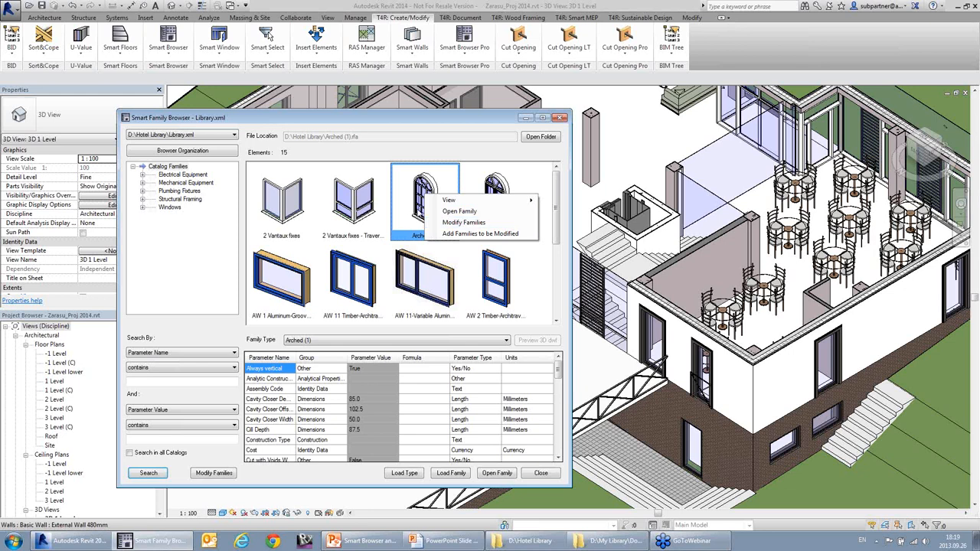
{"action": "left_click", "coordinate": [353, 198]}
{"action": "left_click", "coordinate": [438, 198]}
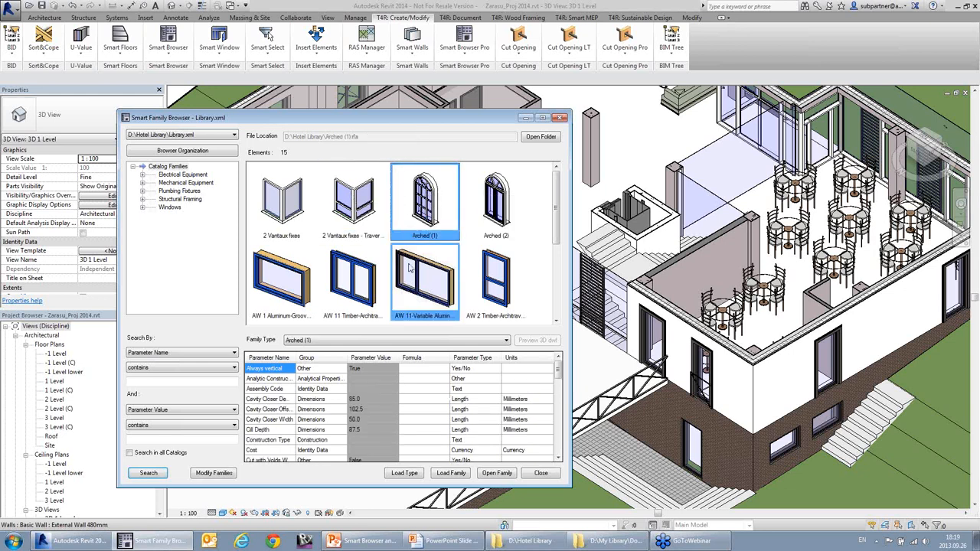
Step: Select the eight families from 2 Vantaux fixes through AW 2 Timber-Architrave and start modifying them under the name Wind mod2
{"action": "left_click", "coordinate": [294, 217]}
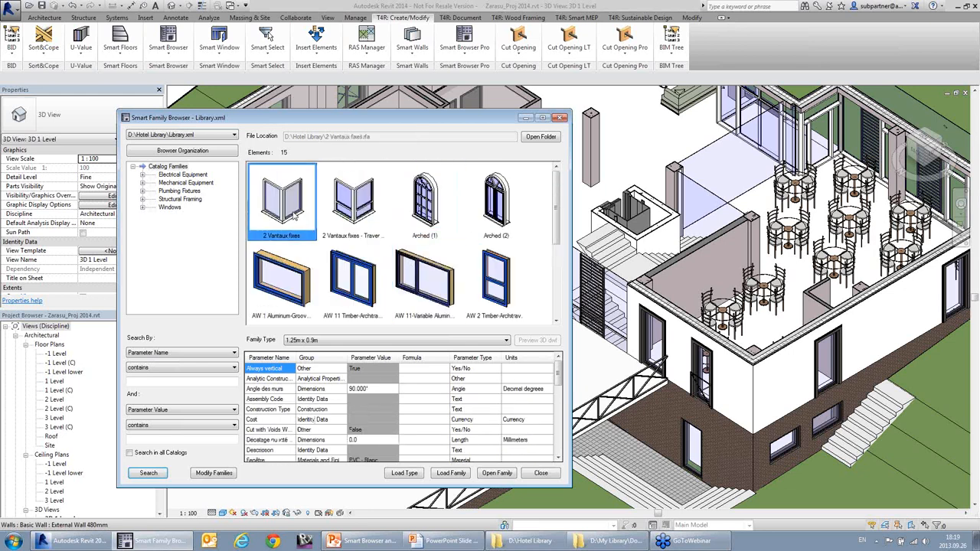
{"action": "left_click", "coordinate": [512, 290], "text": "shift"}
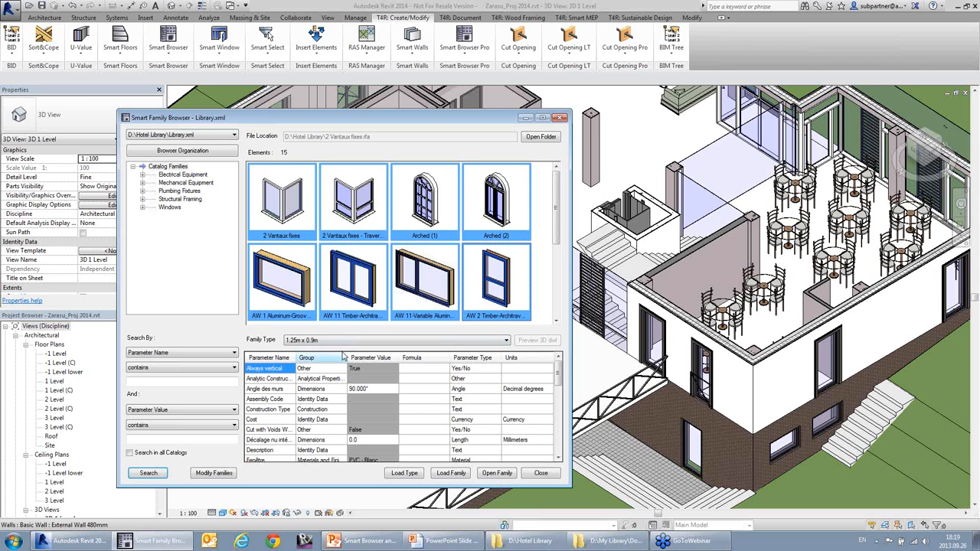
{"action": "right_click", "coordinate": [507, 264]}
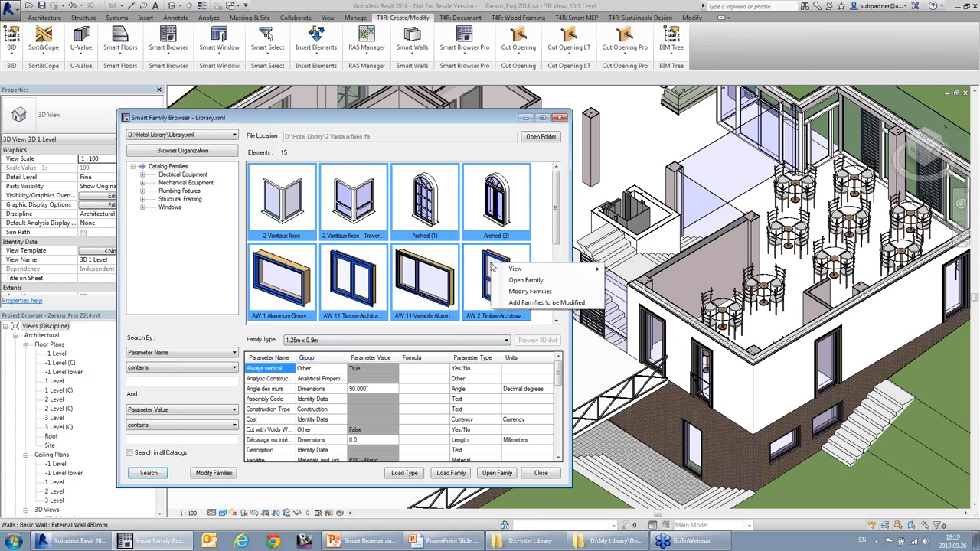
{"action": "left_click", "coordinate": [527, 292]}
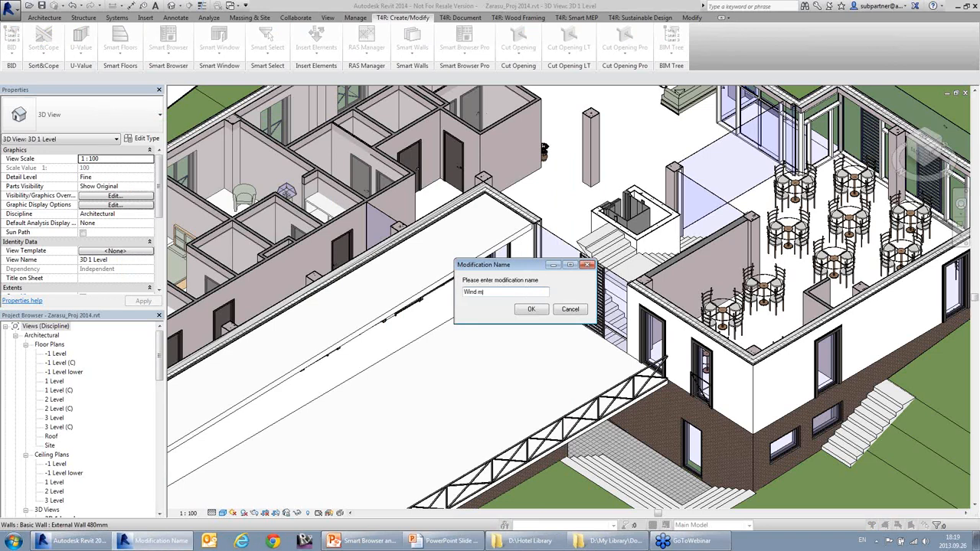
{"action": "type", "text": "Wind mono"}
{"action": "left_click", "coordinate": [536, 309]}
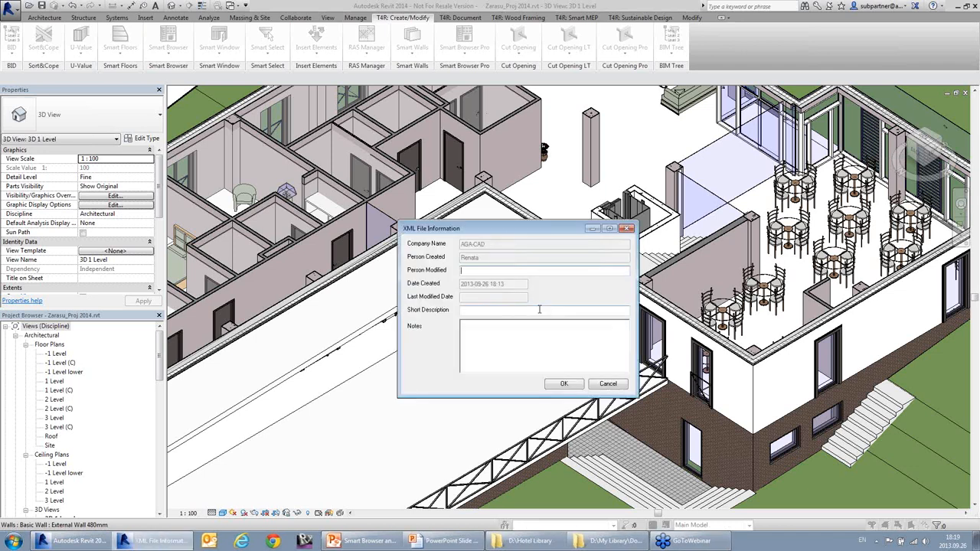
Step: Enter the modifying person's name in the XML file information, leave the short description empty, and accept it
{"action": "type", "text": "Renata"}
{"action": "left_click", "coordinate": [528, 310]}
{"action": "left_click", "coordinate": [553, 385]}
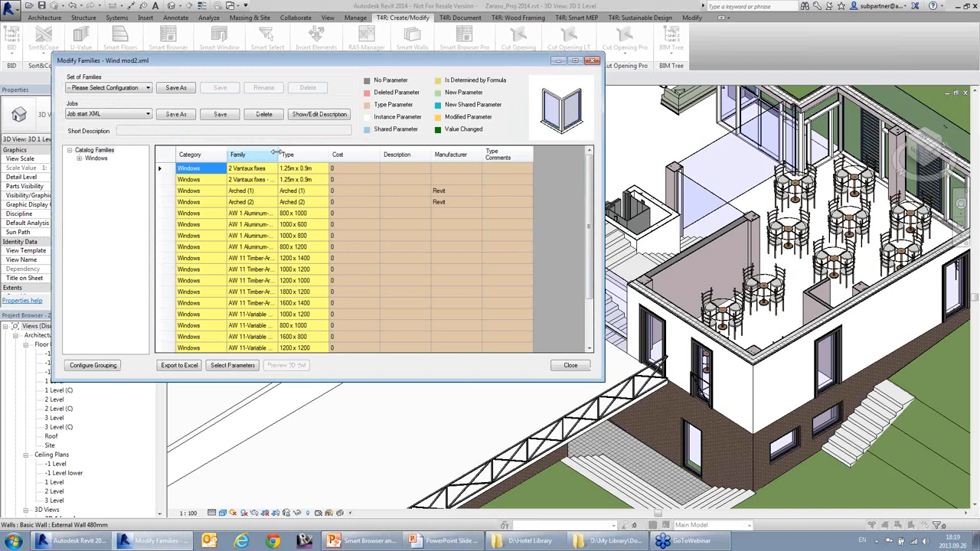
Step: Widen the Family and Type columns of the modification table and look through the listed window types and their Cost values
{"action": "left_click_drag", "start_coordinate": [279, 154], "coordinate": [369, 153]}
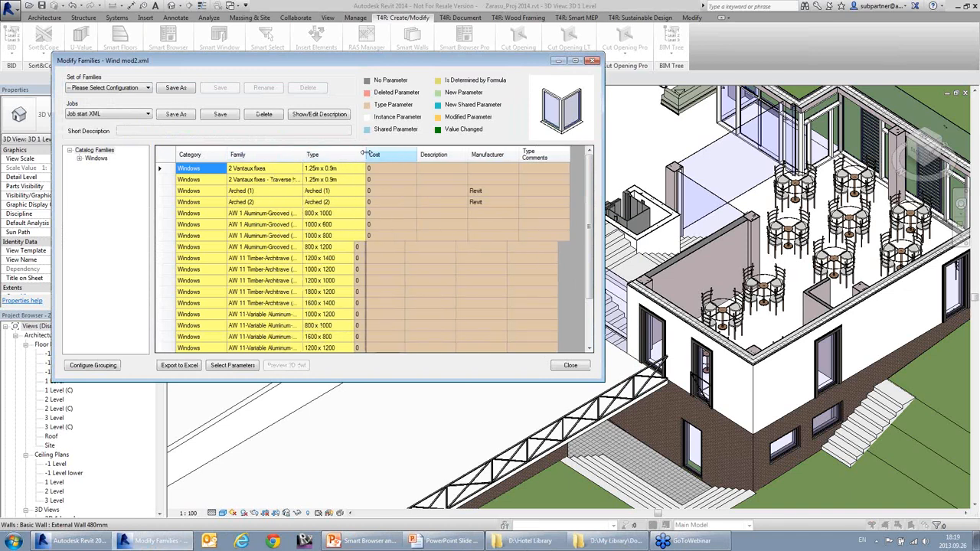
{"action": "left_click", "coordinate": [356, 248]}
{"action": "scroll", "coordinate": [356, 253], "scroll_direction": "down", "scroll_amount": 2}
{"action": "scroll", "coordinate": [356, 252], "scroll_direction": "up", "scroll_amount": 2}
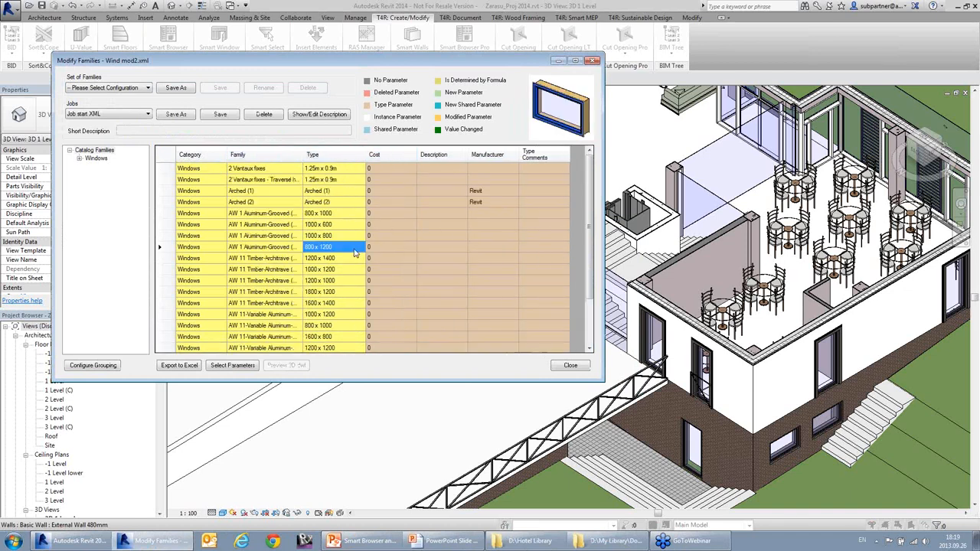
{"action": "left_click_drag", "start_coordinate": [305, 153], "coordinate": [319, 152]}
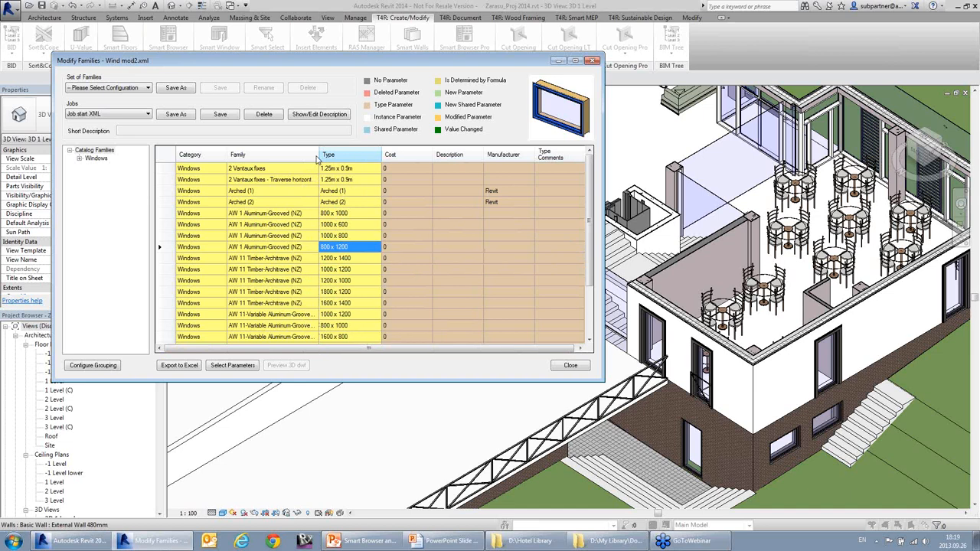
{"action": "left_click", "coordinate": [414, 247]}
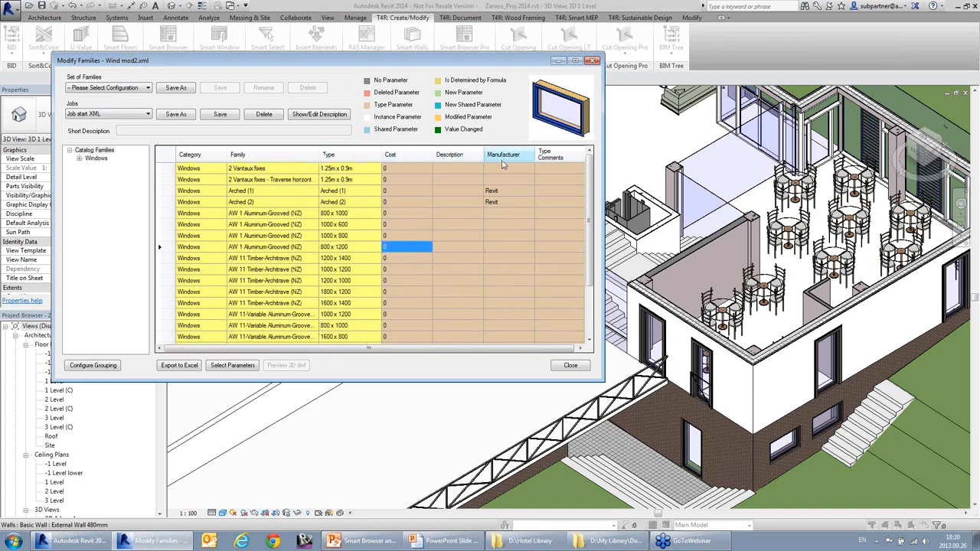
Step: Expand Windows and AW 1 Aluminum-Grooved, filter the table by individual families and types, and return to all catalog families
{"action": "left_click", "coordinate": [79, 158]}
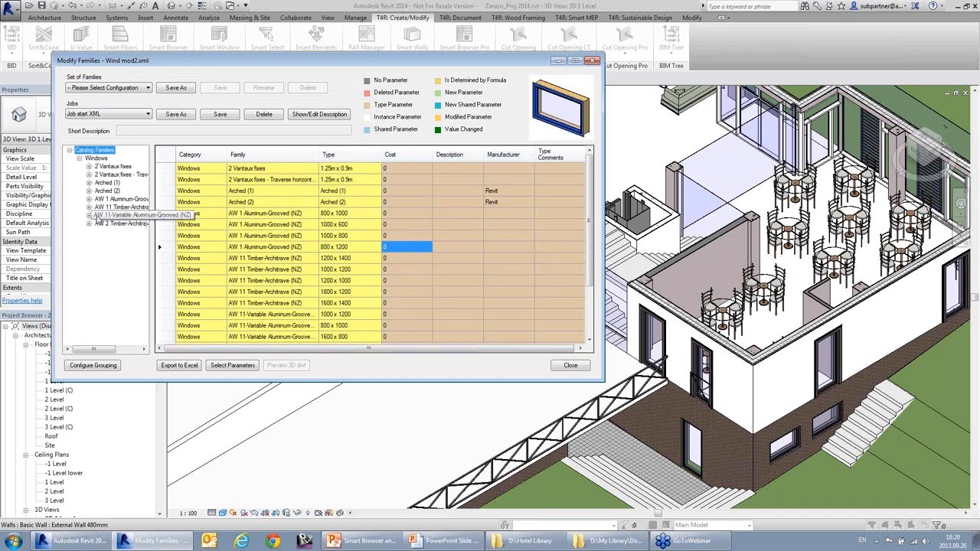
{"action": "left_click", "coordinate": [89, 200]}
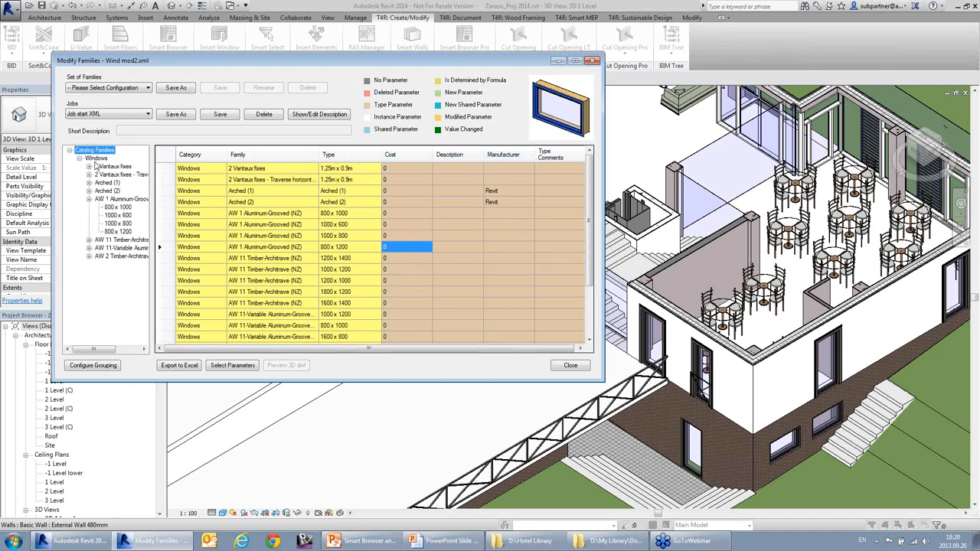
{"action": "left_click", "coordinate": [111, 199]}
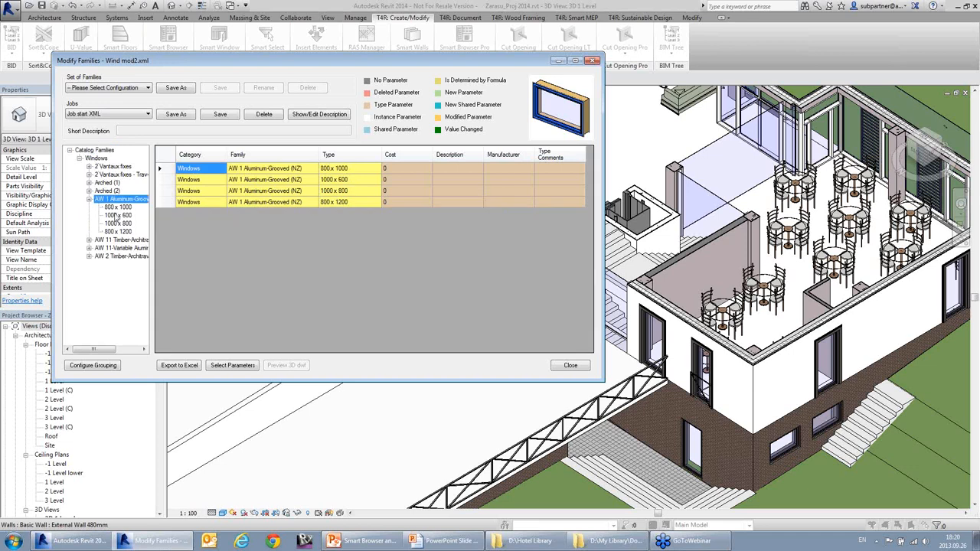
{"action": "left_click", "coordinate": [117, 216]}
{"action": "left_click", "coordinate": [107, 191]}
{"action": "left_click", "coordinate": [96, 158]}
{"action": "left_click", "coordinate": [94, 150]}
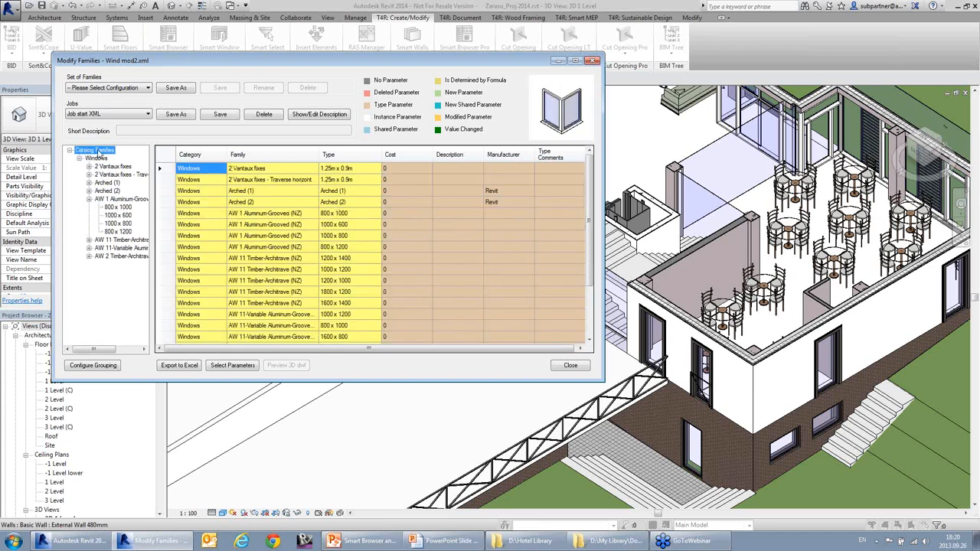
Step: Remove Category from the grouping of the modification table, keeping Family and Type
{"action": "left_click", "coordinate": [103, 369]}
{"action": "left_click_drag", "start_coordinate": [98, 288], "coordinate": [191, 270]}
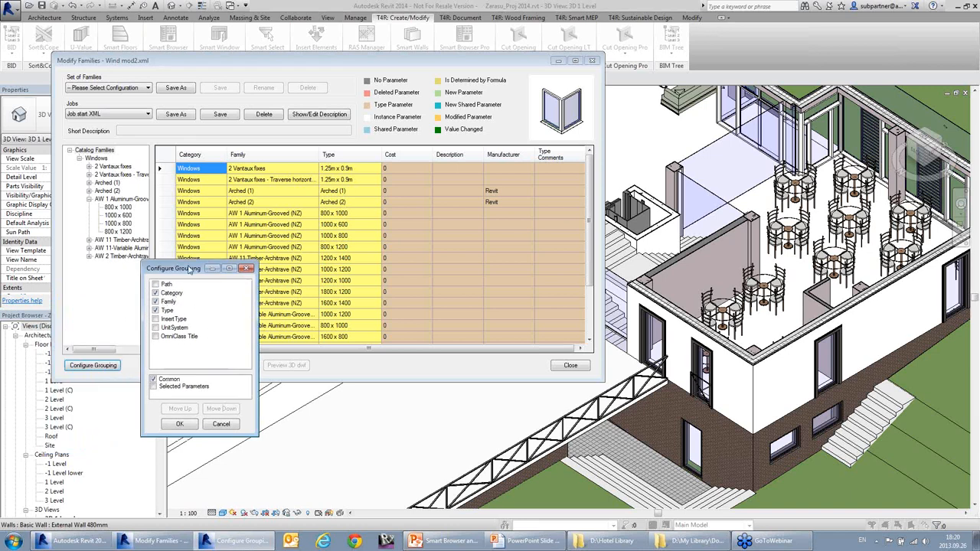
{"action": "left_click", "coordinate": [155, 292]}
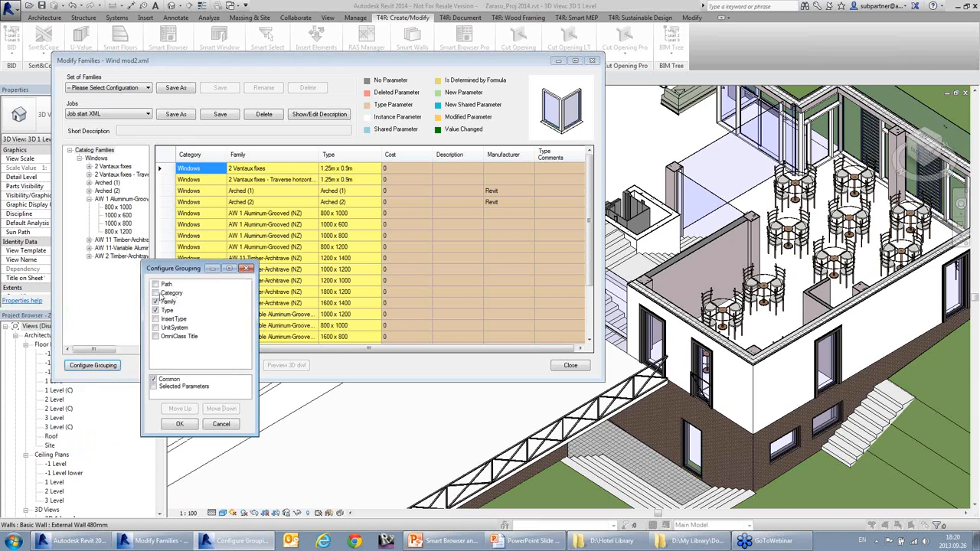
{"action": "left_click", "coordinate": [180, 425]}
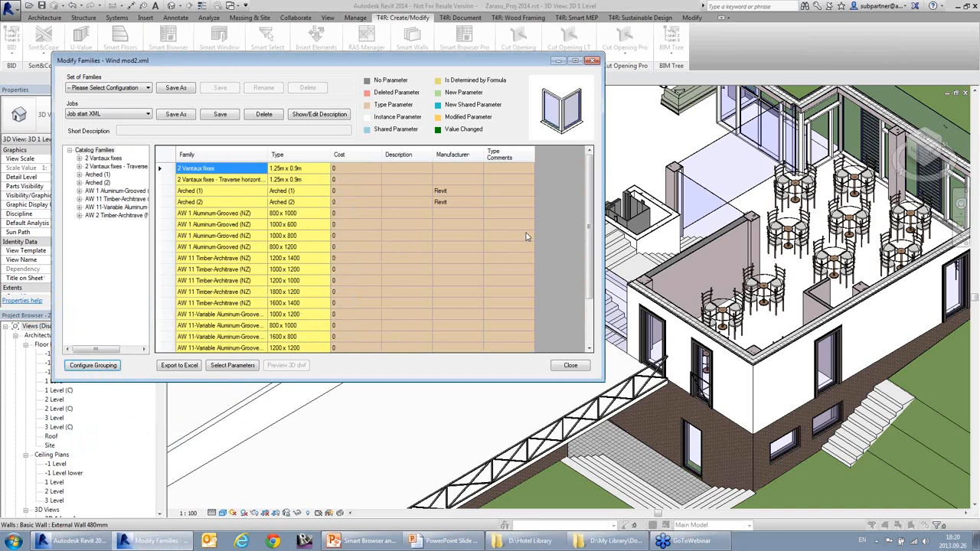
Step: Add the Width and Height dimension parameters to the selected parameters of the modification table
{"action": "scroll", "coordinate": [483, 260], "scroll_direction": "down", "scroll_amount": 2}
{"action": "scroll", "coordinate": [483, 260], "scroll_direction": "up", "scroll_amount": 2}
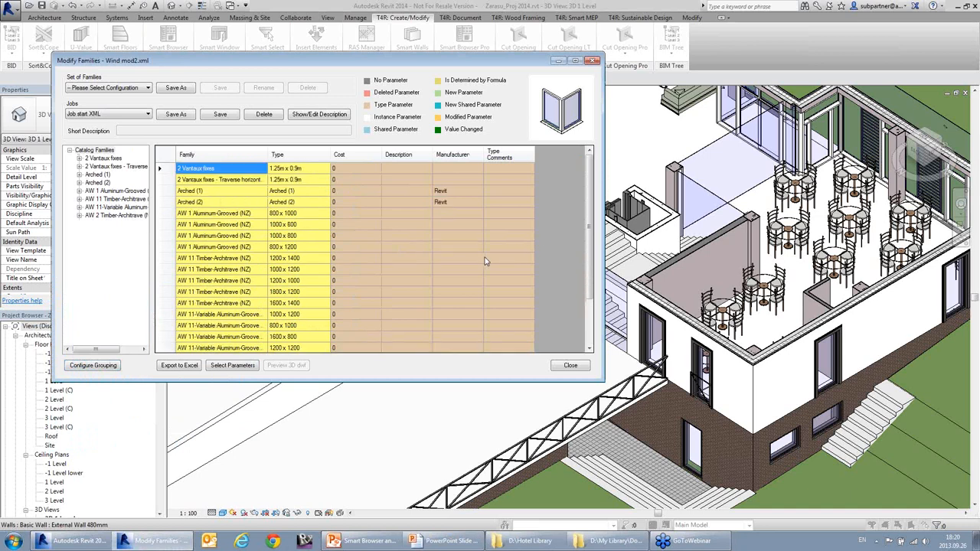
{"action": "left_click", "coordinate": [232, 369]}
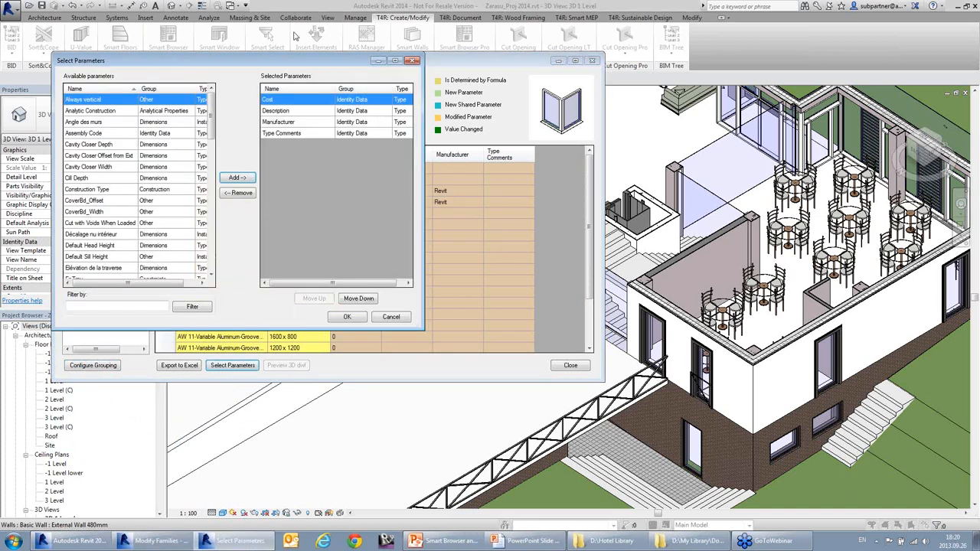
{"action": "left_click_drag", "start_coordinate": [296, 65], "coordinate": [326, 182]}
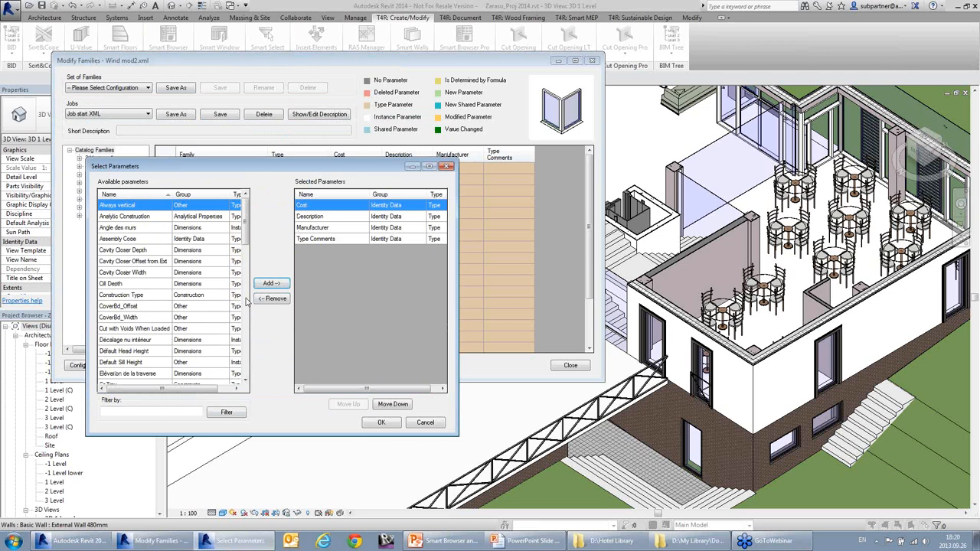
{"action": "left_click_drag", "start_coordinate": [246, 245], "coordinate": [242, 371]}
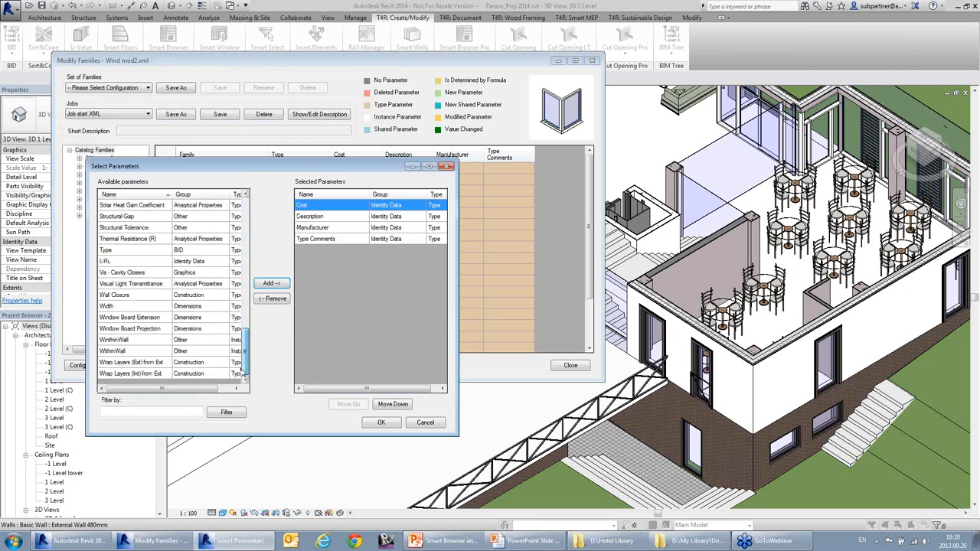
{"action": "left_click", "coordinate": [130, 307]}
{"action": "left_click", "coordinate": [271, 284]}
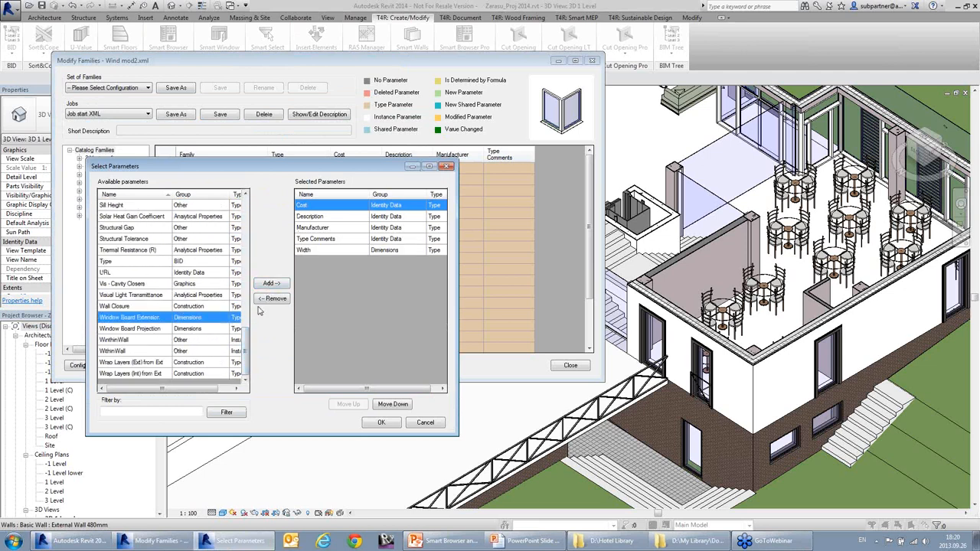
{"action": "scroll", "coordinate": [246, 331], "scroll_direction": "up", "scroll_amount": 2}
{"action": "left_click_drag", "start_coordinate": [246, 331], "coordinate": [255, 265]}
{"action": "left_click", "coordinate": [146, 284]}
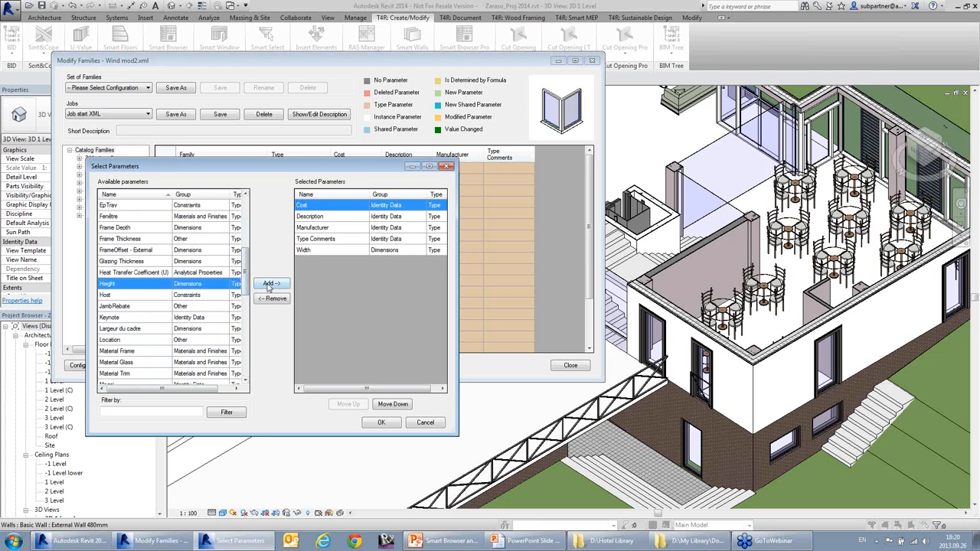
{"action": "left_click", "coordinate": [270, 284]}
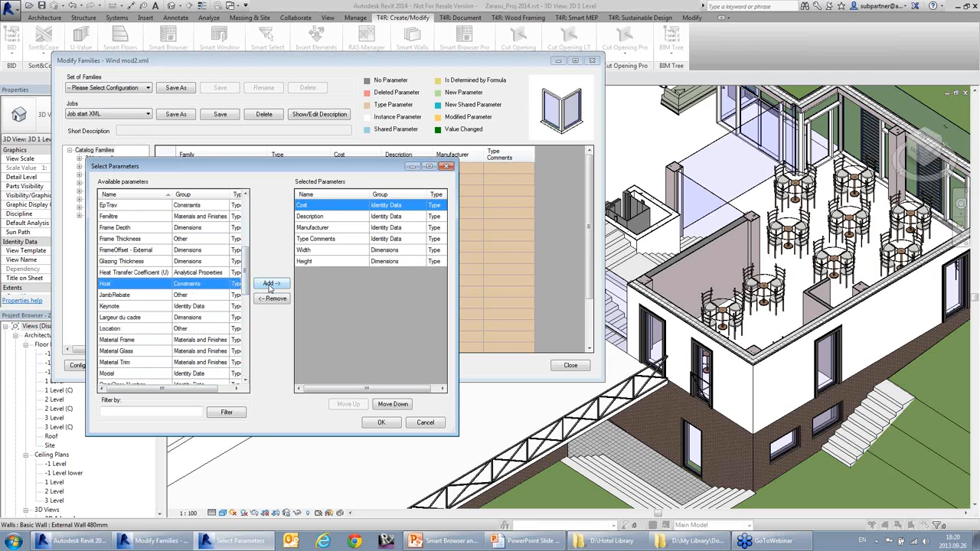
Step: Remove Description and Type Comments from the selected parameters, keeping Cost, Manufacturer, Width and Height
{"action": "left_click", "coordinate": [337, 228]}
{"action": "left_click", "coordinate": [322, 216]}
{"action": "left_click", "coordinate": [274, 298]}
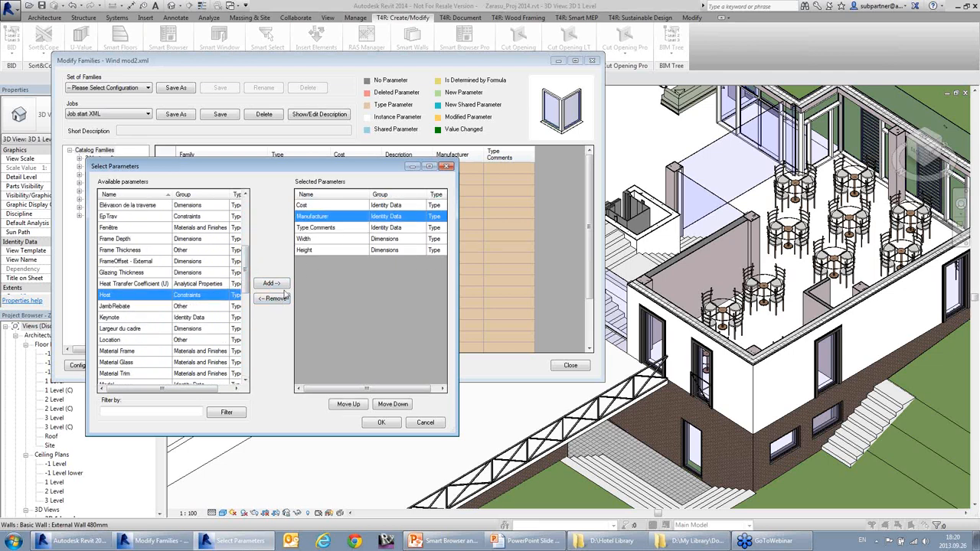
{"action": "left_click", "coordinate": [322, 250]}
{"action": "left_click", "coordinate": [278, 299]}
{"action": "left_click", "coordinate": [285, 300]}
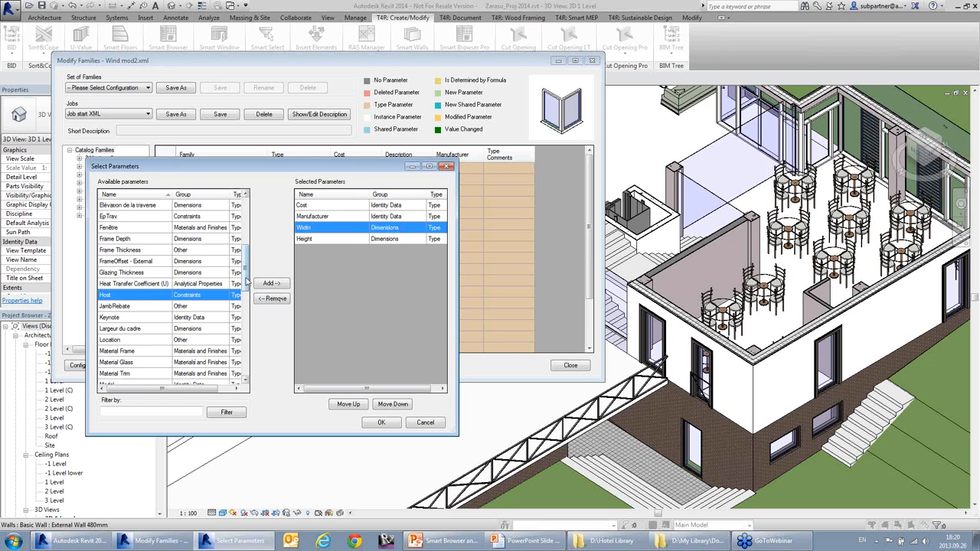
Step: Add the SashDepth and SashWidth parameters to the selected parameters
{"action": "left_click_drag", "start_coordinate": [247, 277], "coordinate": [249, 309]}
{"action": "scroll", "coordinate": [154, 307], "scroll_direction": "down", "scroll_amount": 3}
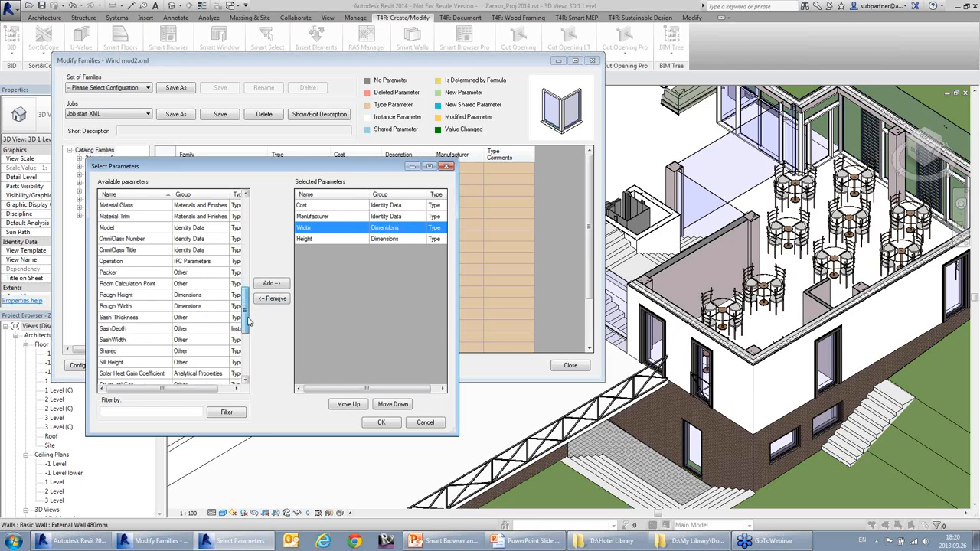
{"action": "left_click", "coordinate": [145, 284]}
{"action": "left_click", "coordinate": [146, 296], "text": "shift"}
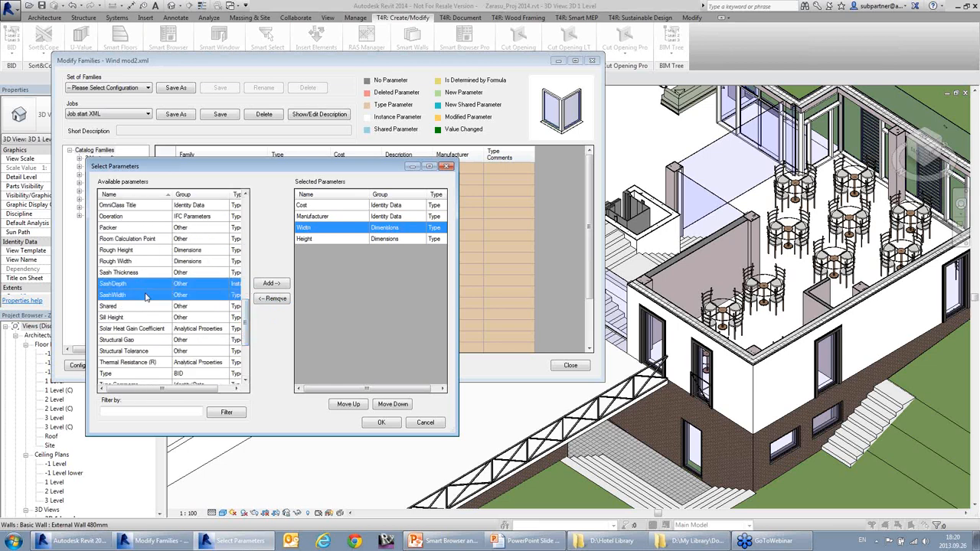
{"action": "left_click", "coordinate": [272, 285]}
Step: Add Window Board Extension and Window Board Projection to the selected parameters and accept the parameter selection
{"action": "left_click_drag", "start_coordinate": [247, 329], "coordinate": [246, 358]}
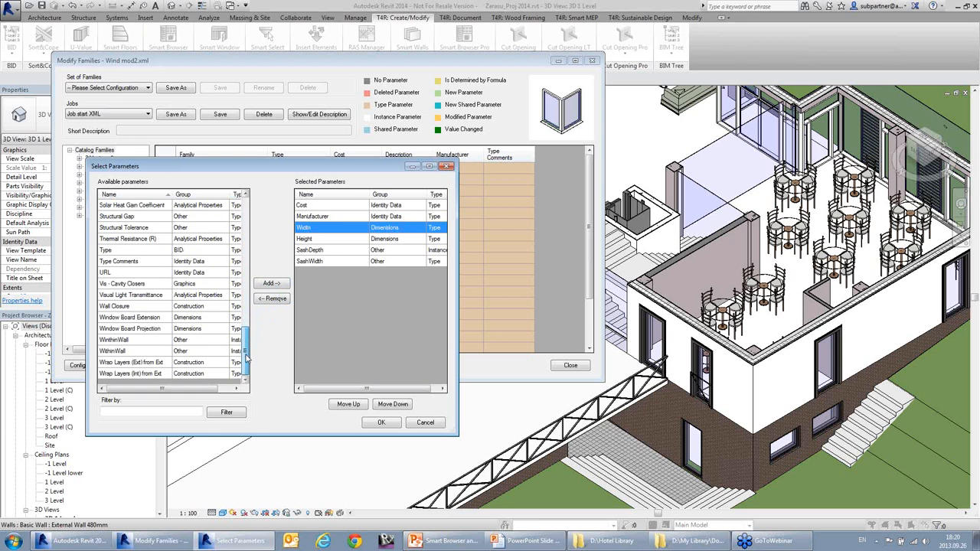
{"action": "left_click", "coordinate": [156, 319]}
{"action": "left_click", "coordinate": [157, 328], "text": "shift"}
{"action": "left_click", "coordinate": [274, 285]}
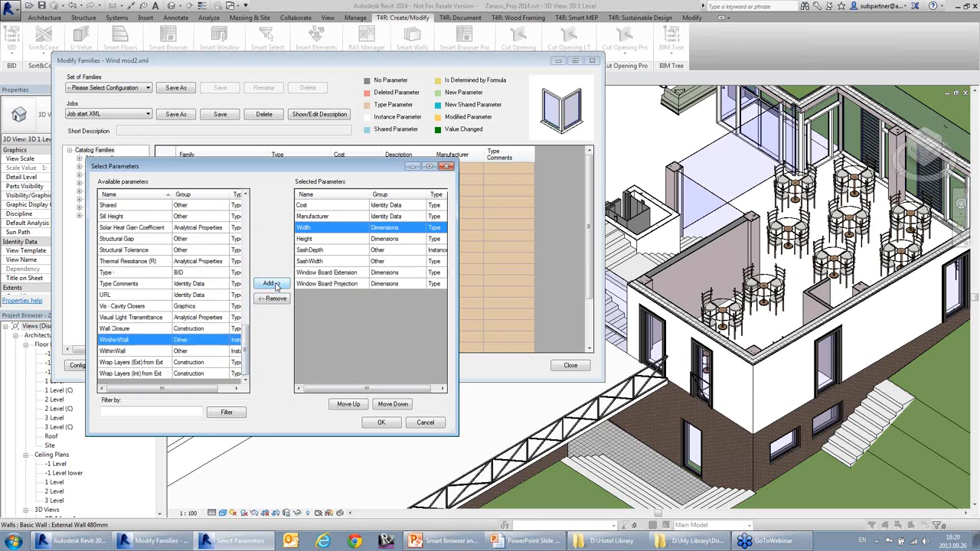
{"action": "left_click", "coordinate": [382, 423]}
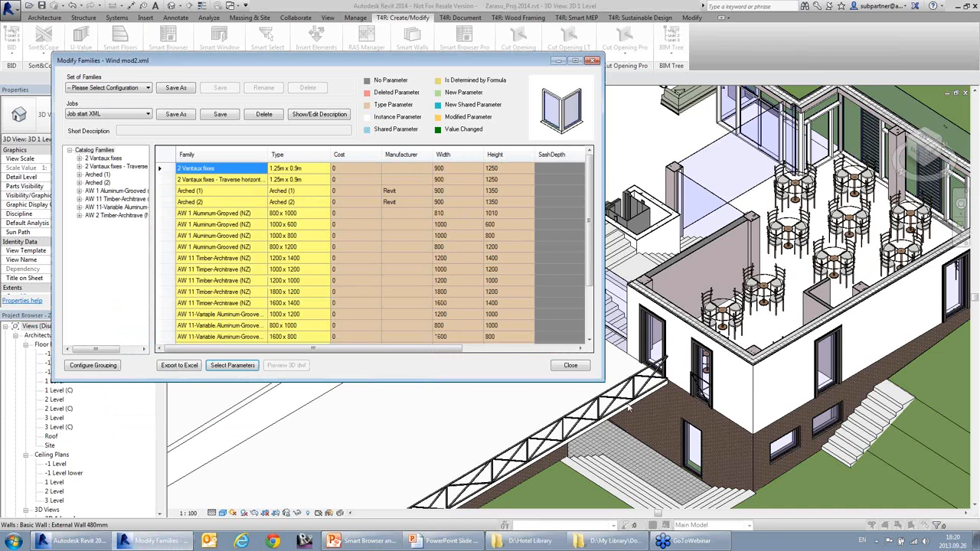
Step: Enlarge the Modify Families window and examine which window types have the sash and window board parameters
{"action": "left_click_drag", "start_coordinate": [604, 381], "coordinate": [757, 442]}
{"action": "left_click", "coordinate": [677, 282]}
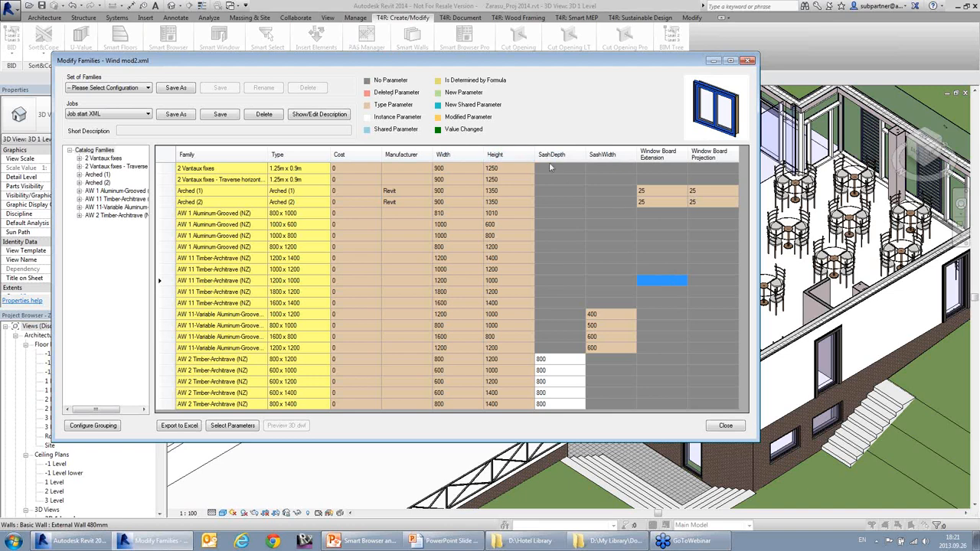
{"action": "left_click", "coordinate": [610, 225]}
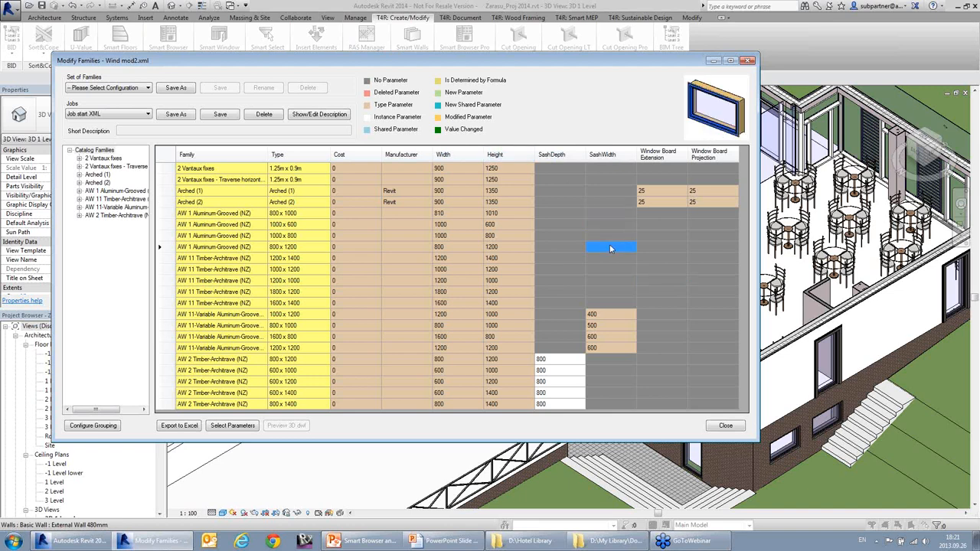
{"action": "left_click", "coordinate": [613, 199]}
{"action": "left_click", "coordinate": [609, 238]}
{"action": "left_click", "coordinate": [610, 195]}
{"action": "left_click", "coordinate": [609, 170]}
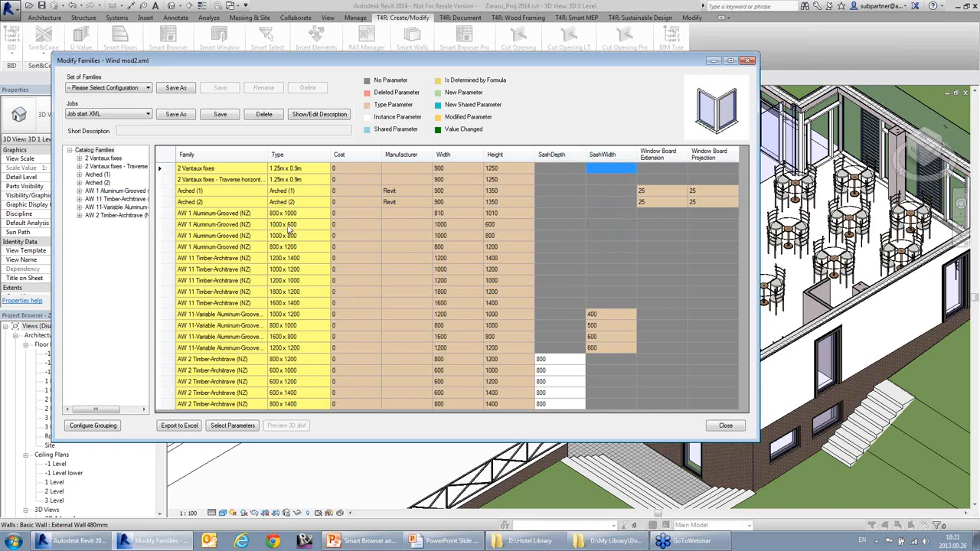
{"action": "left_click", "coordinate": [610, 315]}
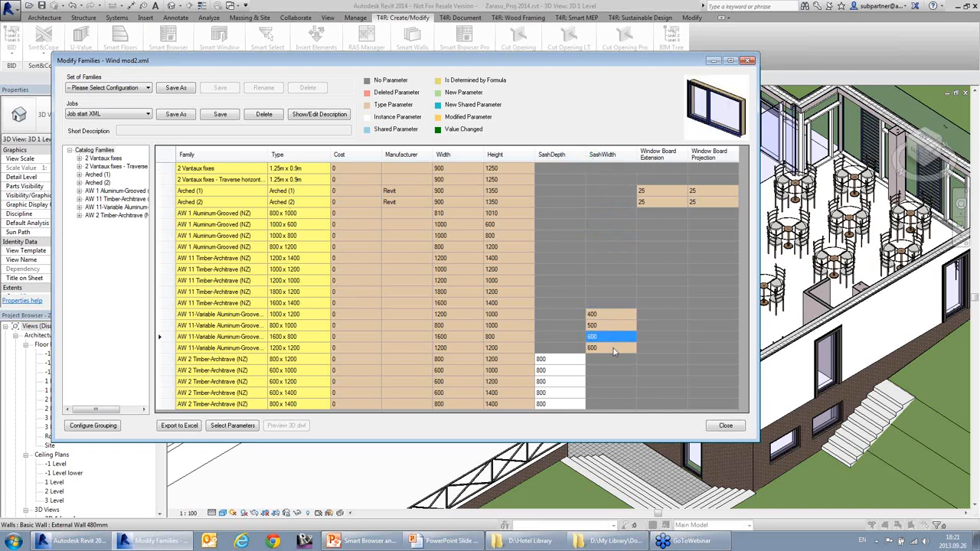
{"action": "left_click_drag", "start_coordinate": [614, 349], "coordinate": [665, 314]}
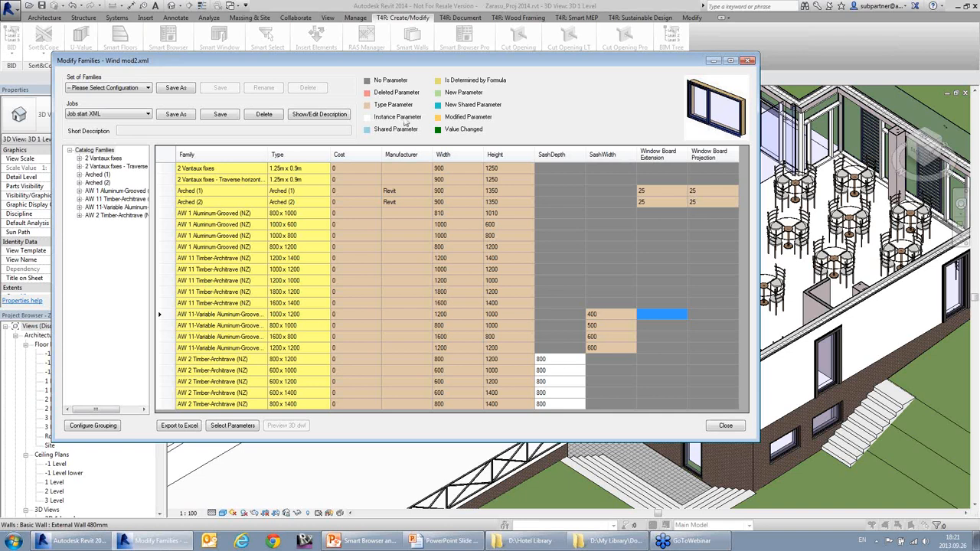
{"action": "left_click", "coordinate": [619, 249]}
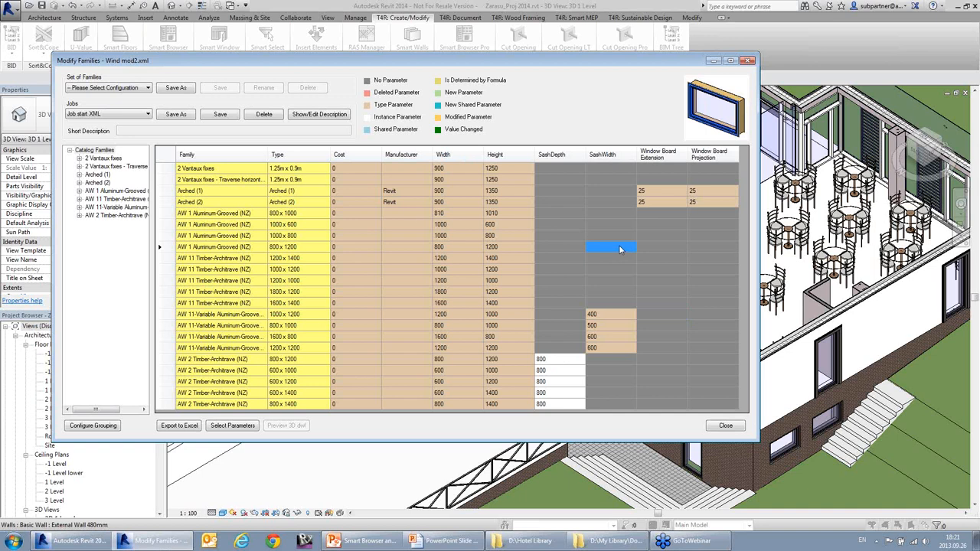
Step: Review the commands available for the Manufacturer value of the Arched (1) window
{"action": "left_click", "coordinate": [412, 191]}
{"action": "right_click", "coordinate": [413, 192]}
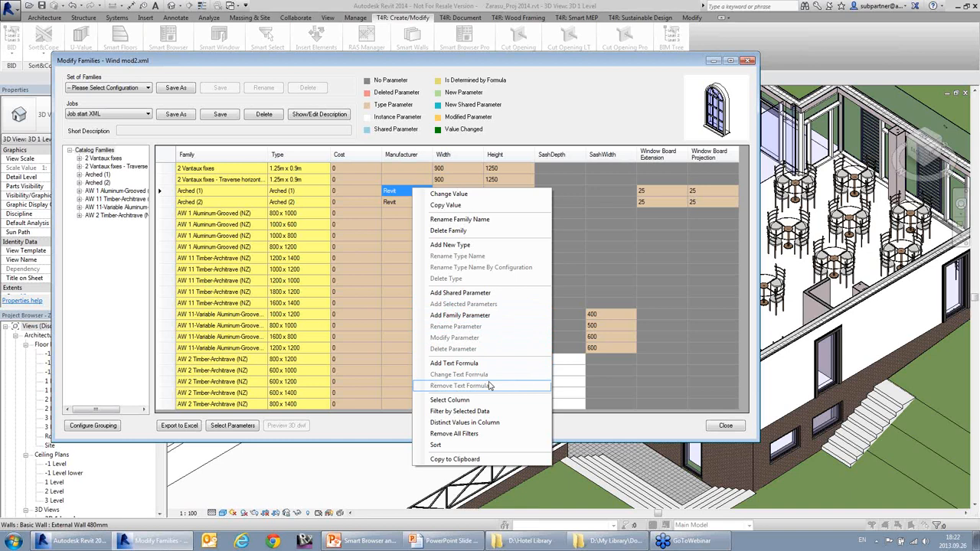
{"action": "left_click", "coordinate": [580, 294]}
Step: Select the entire Manufacturer column and add the text formula "tools4revit" to all its cells
{"action": "left_click", "coordinate": [414, 282]}
{"action": "right_click", "coordinate": [412, 284]}
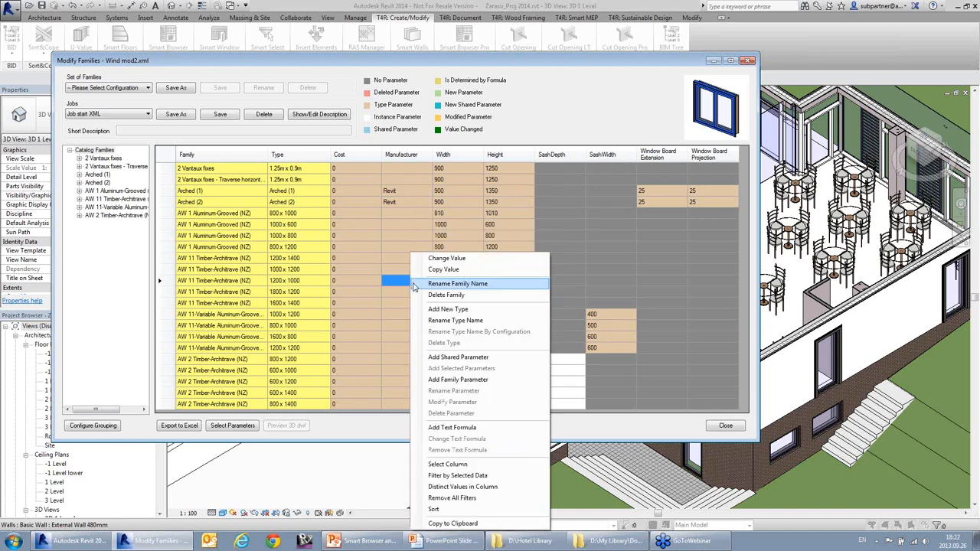
{"action": "left_click", "coordinate": [459, 465]}
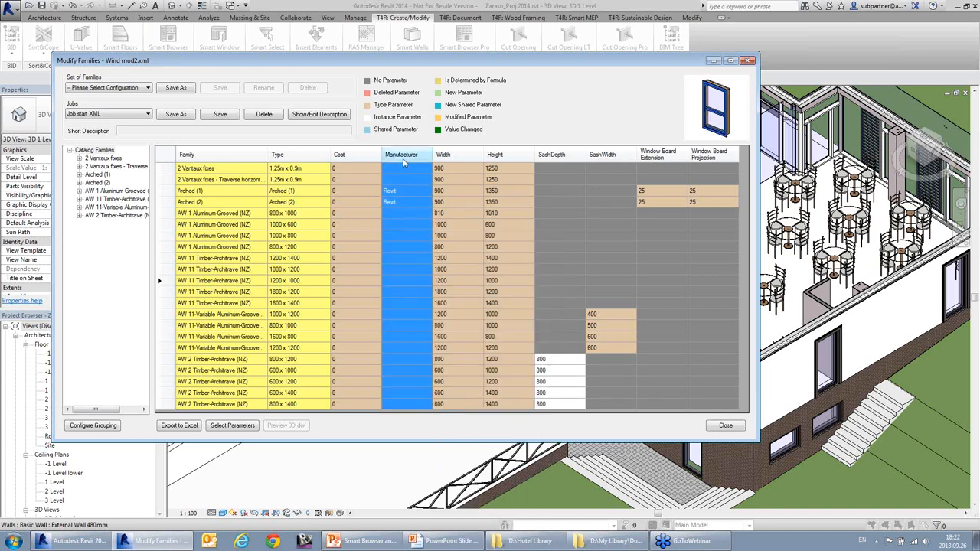
{"action": "right_click", "coordinate": [399, 245]}
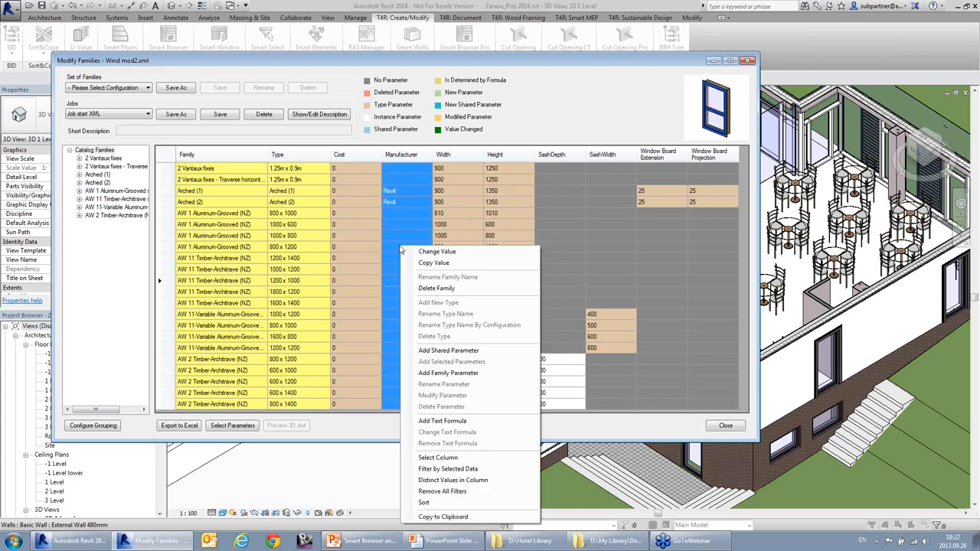
{"action": "left_click", "coordinate": [476, 425]}
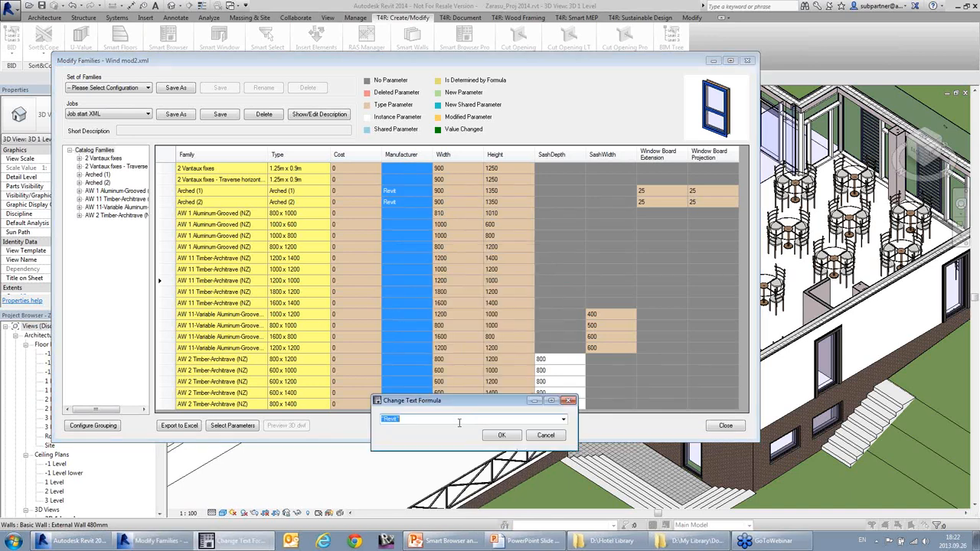
{"action": "left_click", "coordinate": [423, 419]}
{"action": "type", "text": "\"tools4revit\""}
{"action": "left_click", "coordinate": [503, 435]}
{"action": "left_click", "coordinate": [453, 262]}
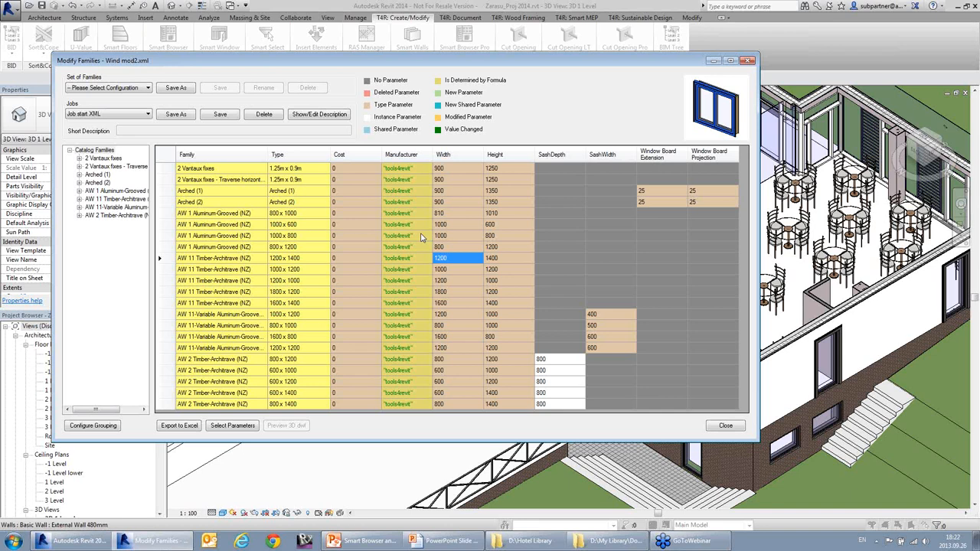
Step: Filter the table to the AW 1 Aluminum-Grooved and AW 11-Variable Aluminum-Grooved families
{"action": "left_click", "coordinate": [252, 238]}
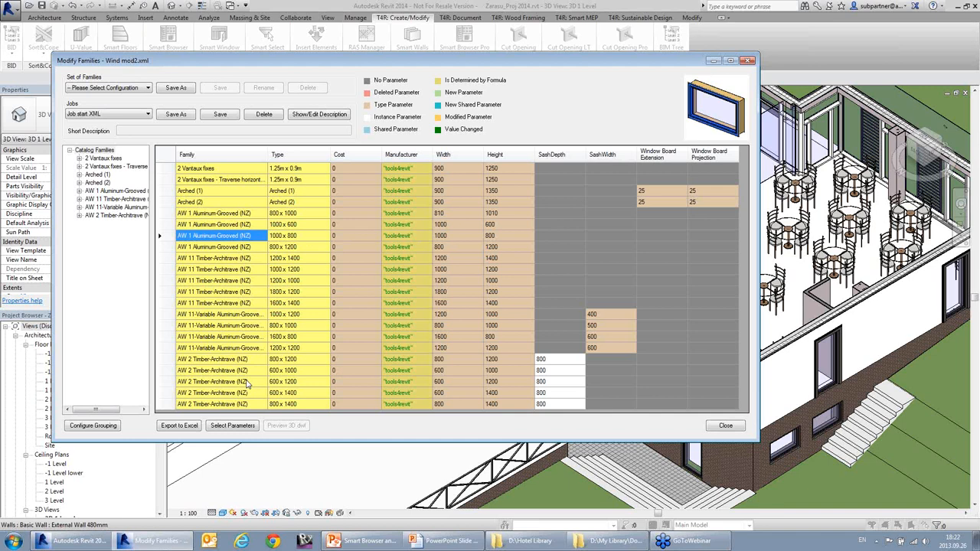
{"action": "left_click", "coordinate": [246, 350]}
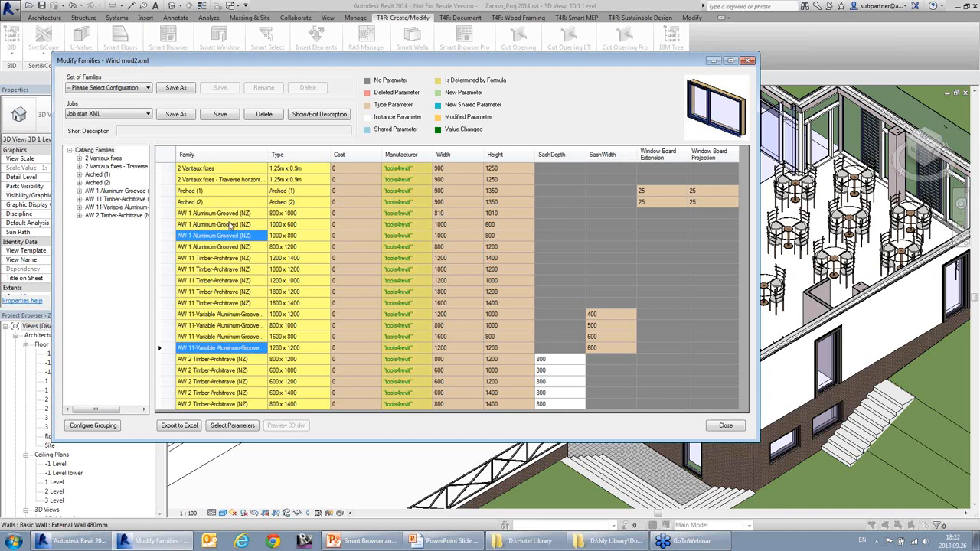
{"action": "right_click", "coordinate": [245, 353]}
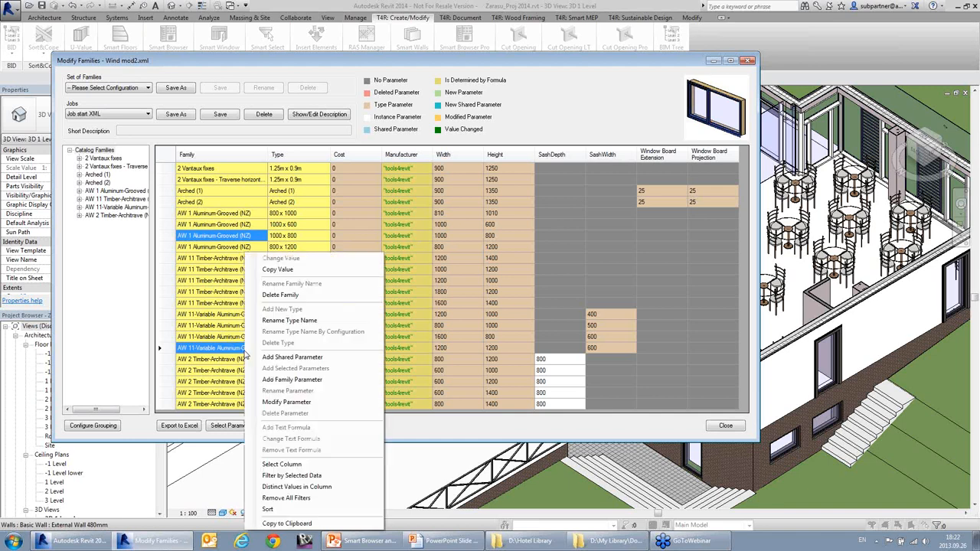
{"action": "left_click", "coordinate": [318, 476]}
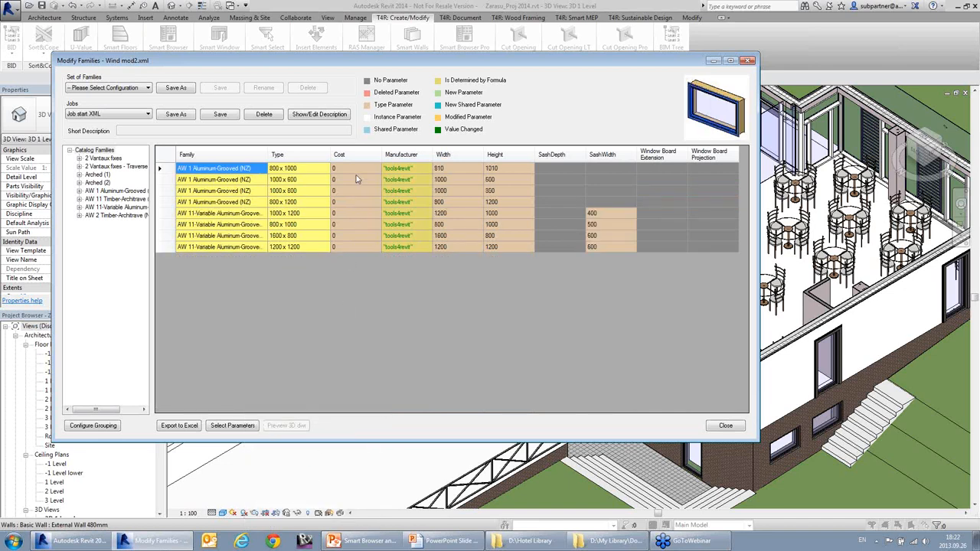
Step: Set the Cost of all filtered aluminum window types to 100 and return to all catalog families
{"action": "left_click_drag", "start_coordinate": [360, 169], "coordinate": [362, 253]}
{"action": "right_click", "coordinate": [354, 223]}
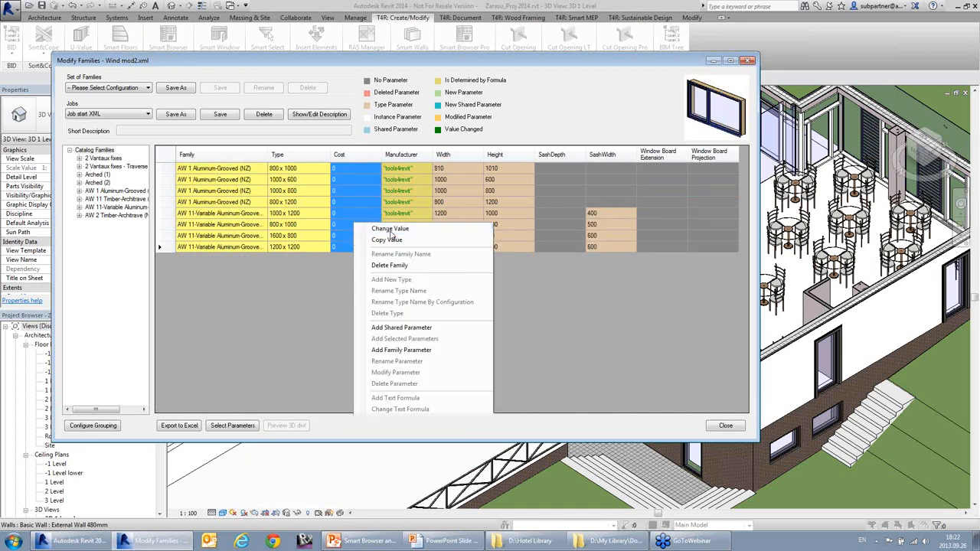
{"action": "left_click", "coordinate": [391, 229]}
{"action": "type", "text": "100"}
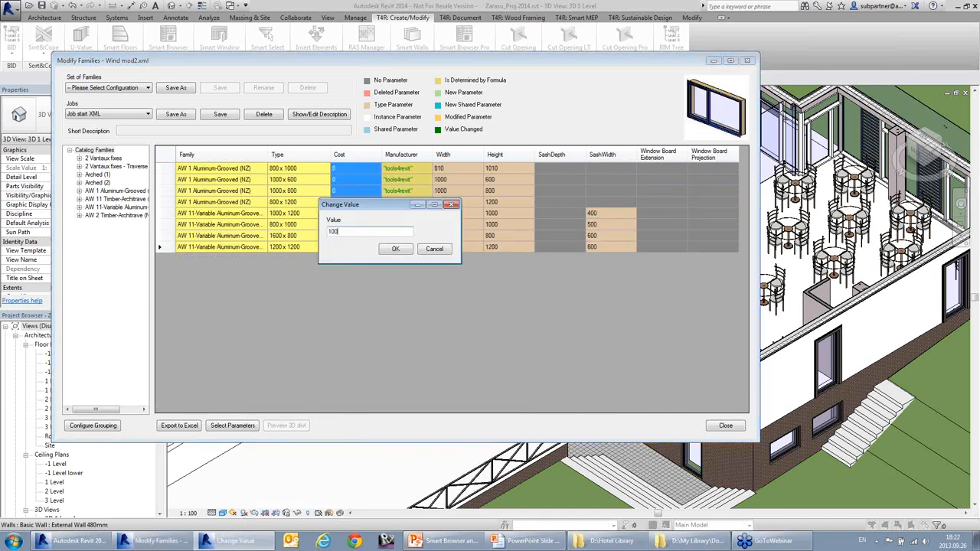
{"action": "left_click", "coordinate": [395, 249]}
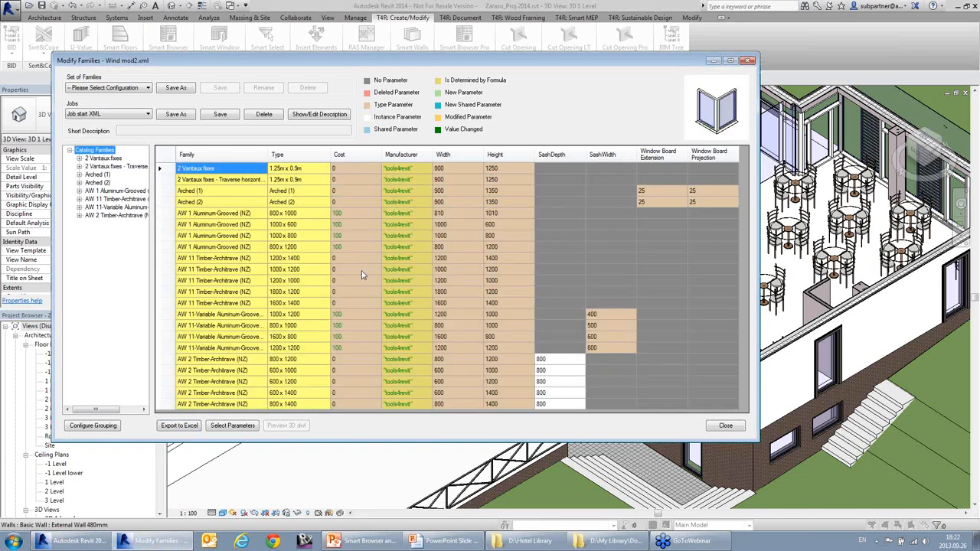
Step: Examine the job's stored description and its notes on the Manufacturer formulas and Cost changes, leaving it unsaved
{"action": "left_click", "coordinate": [361, 270]}
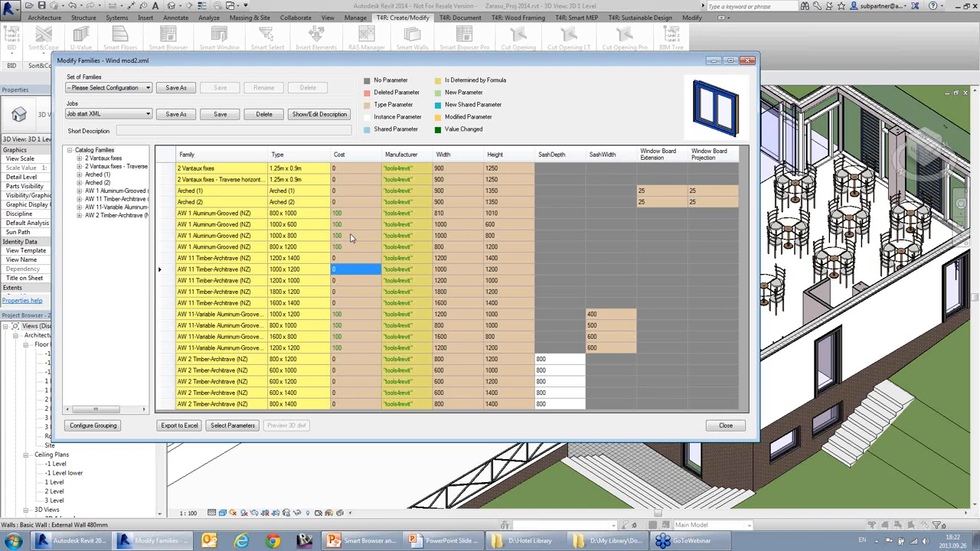
{"action": "left_click", "coordinate": [315, 115]}
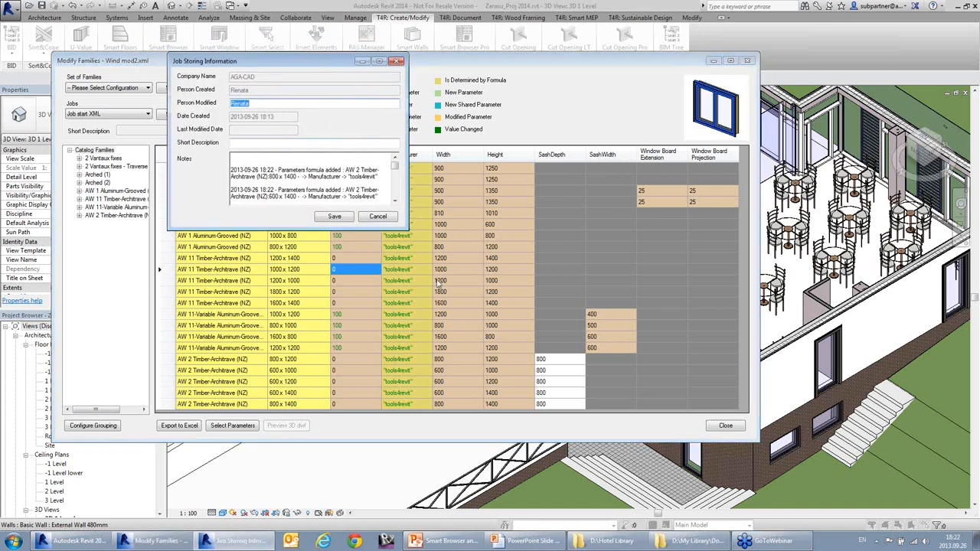
{"action": "left_click_drag", "start_coordinate": [443, 245], "coordinate": [610, 310]}
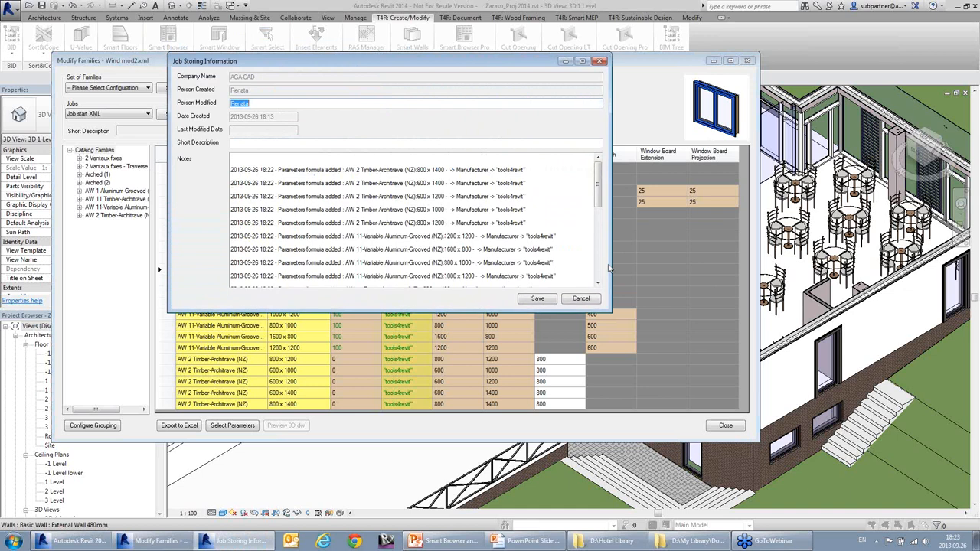
{"action": "scroll", "coordinate": [602, 219], "scroll_direction": "down", "scroll_amount": 3}
{"action": "scroll", "coordinate": [601, 219], "scroll_direction": "down", "scroll_amount": 5}
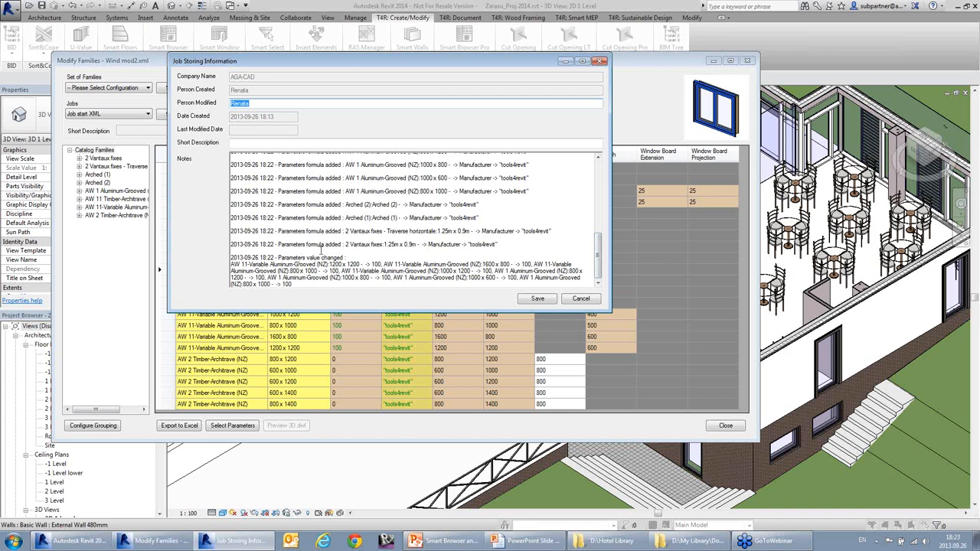
{"action": "left_click", "coordinate": [583, 301]}
{"action": "left_click", "coordinate": [556, 247]}
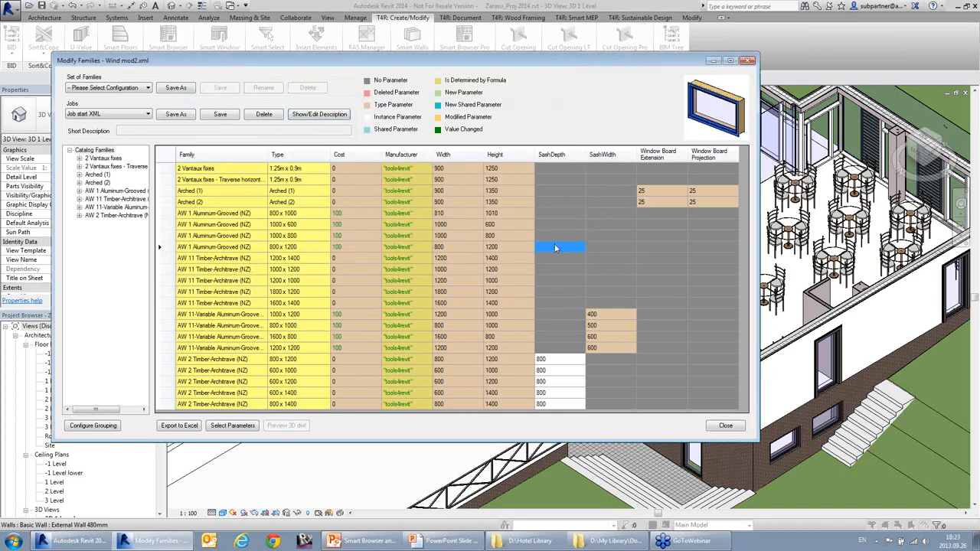
Step: Review the commands for the AW 1 Aluminum-Grooved type names and view the rename prompt of the 800 x 1200 type
{"action": "left_click", "coordinate": [309, 239]}
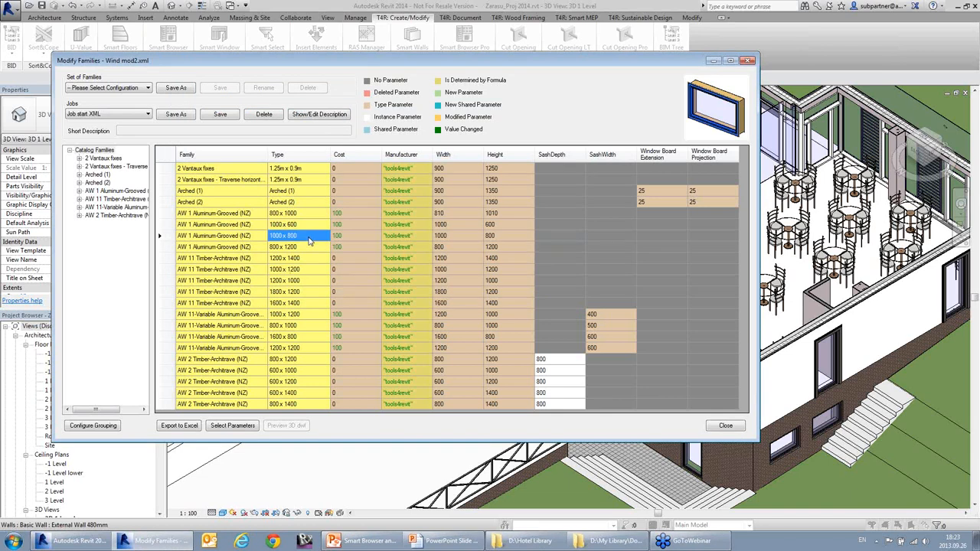
{"action": "right_click", "coordinate": [310, 241]}
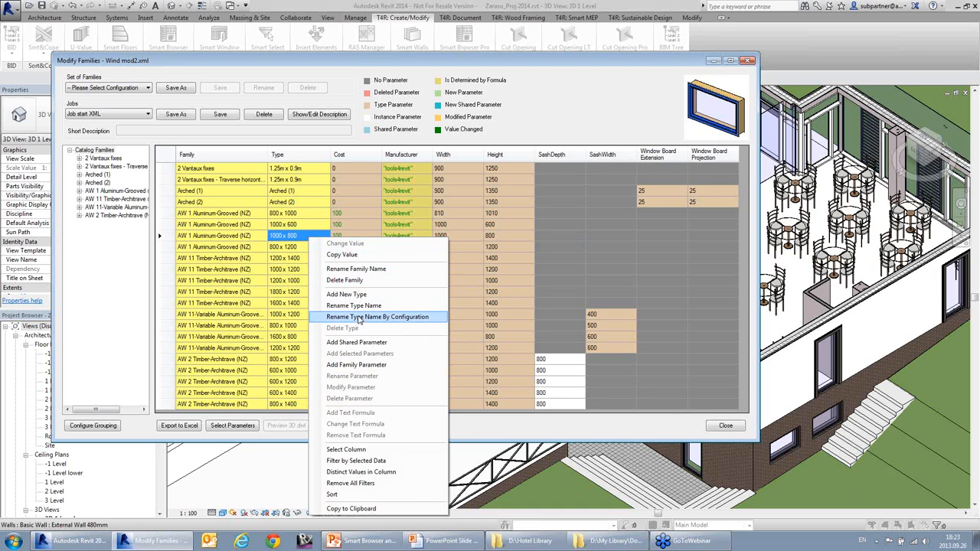
{"action": "left_click", "coordinate": [307, 226]}
{"action": "left_click", "coordinate": [308, 249]}
{"action": "left_click", "coordinate": [310, 295]}
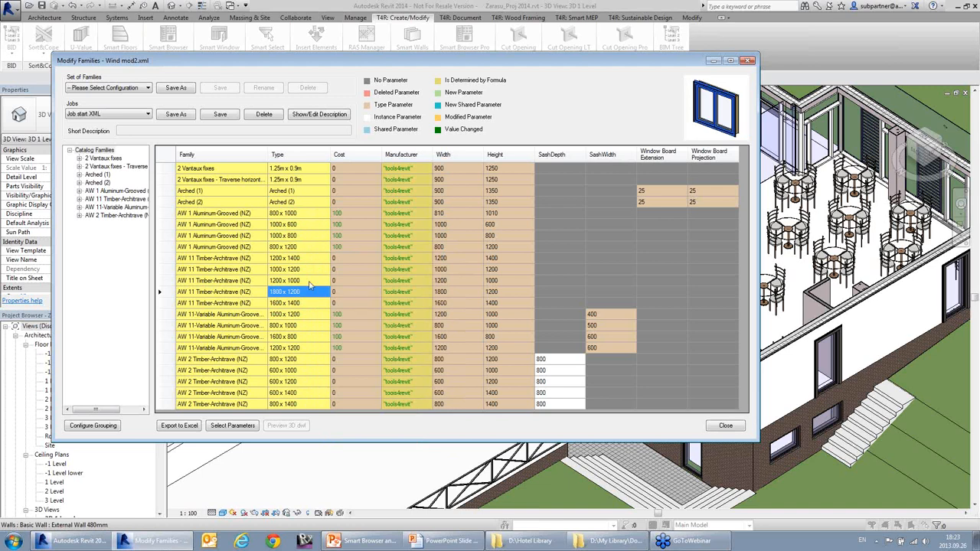
{"action": "left_click", "coordinate": [305, 257]}
{"action": "left_click", "coordinate": [313, 246]}
{"action": "right_click", "coordinate": [312, 248]}
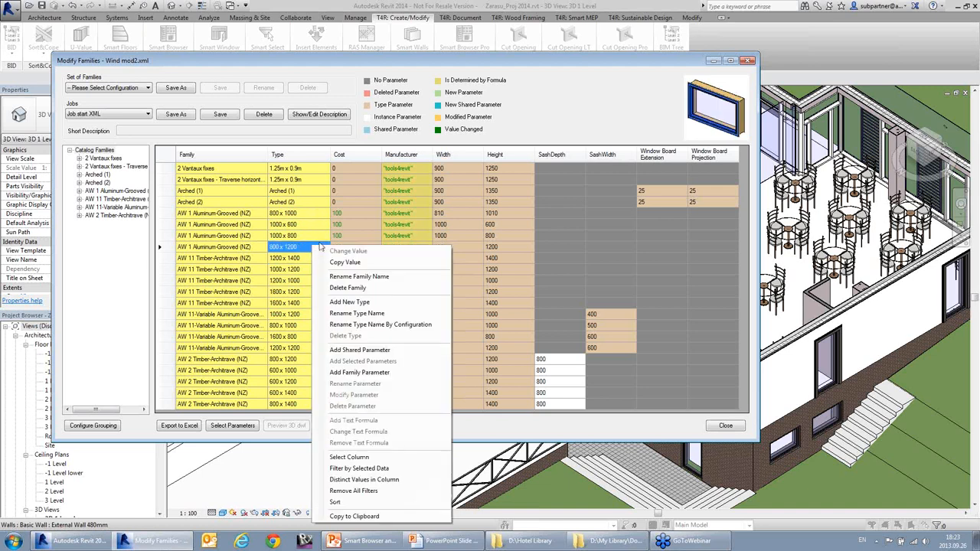
{"action": "left_click", "coordinate": [366, 314]}
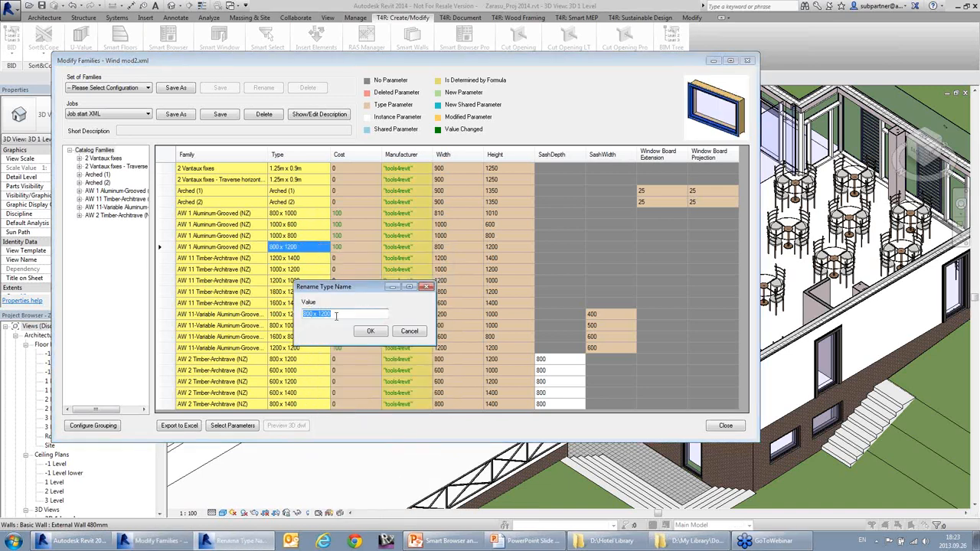
{"action": "left_click", "coordinate": [416, 332]}
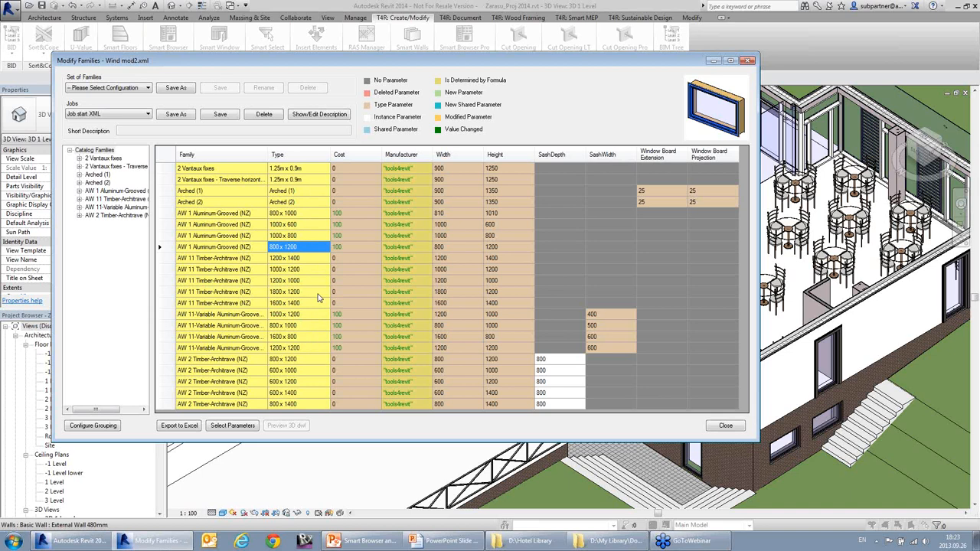
Step: Select the entire Type column and add Width and Height, in that order, to the configuration for renaming the types
{"action": "left_click", "coordinate": [316, 214]}
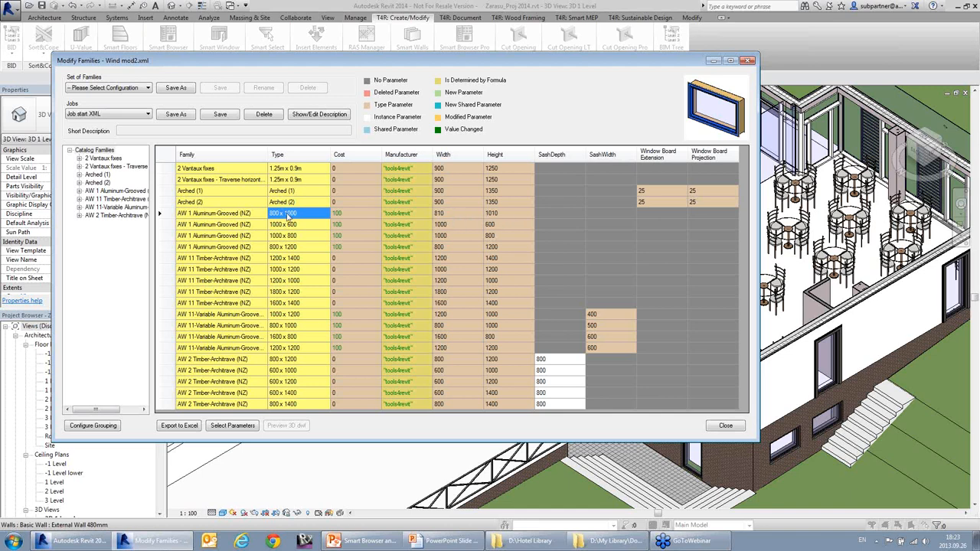
{"action": "left_click", "coordinate": [311, 182]}
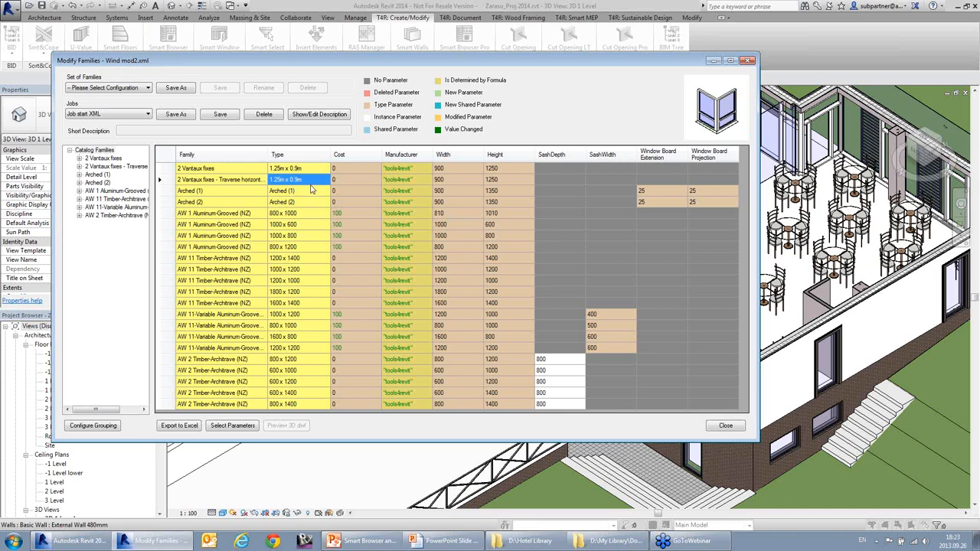
{"action": "left_click", "coordinate": [311, 260]}
{"action": "right_click", "coordinate": [311, 260]}
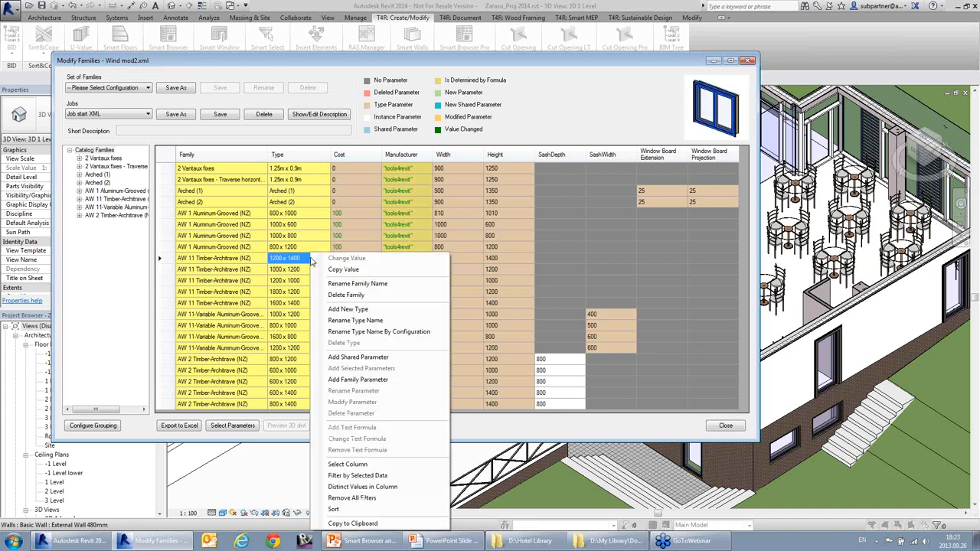
{"action": "left_click", "coordinate": [380, 467]}
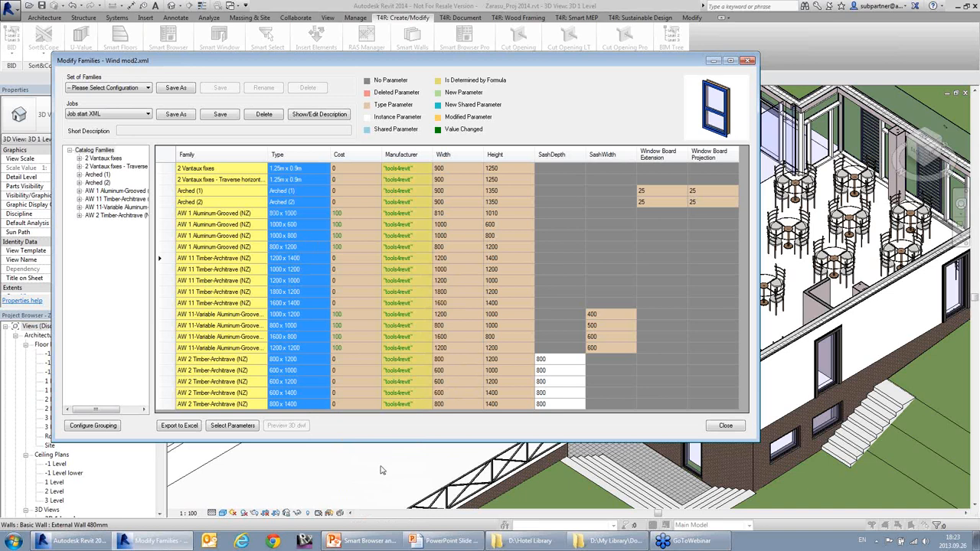
{"action": "right_click", "coordinate": [289, 254]}
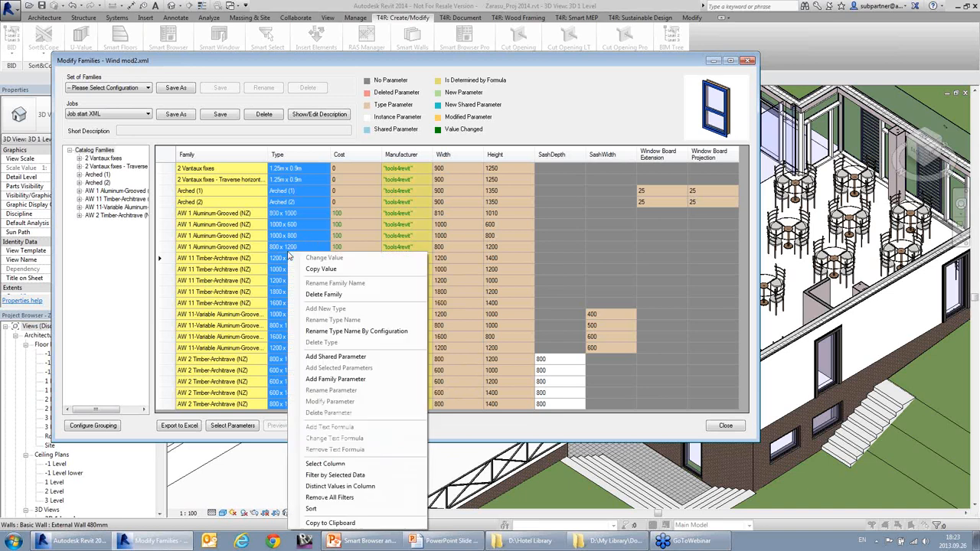
{"action": "left_click", "coordinate": [356, 334]}
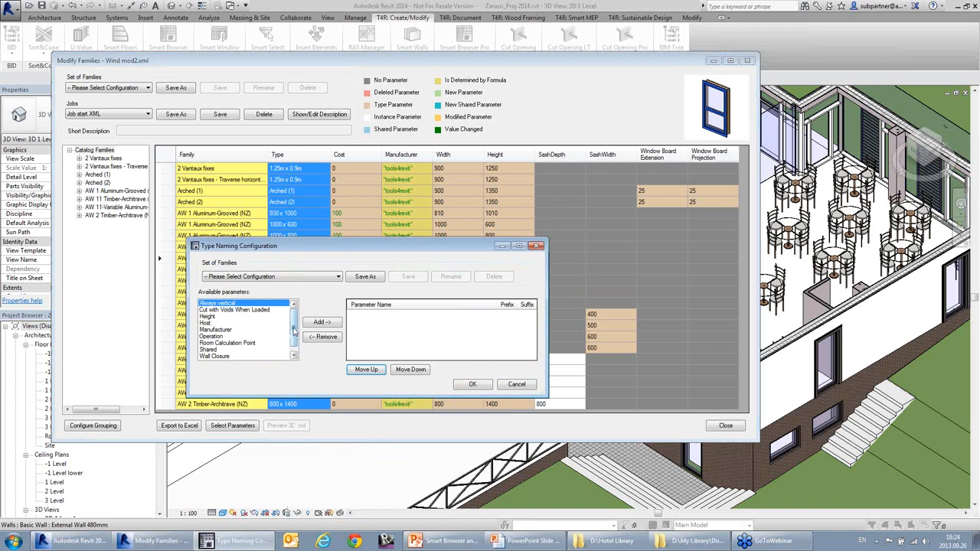
{"action": "left_click_drag", "start_coordinate": [295, 323], "coordinate": [299, 334]}
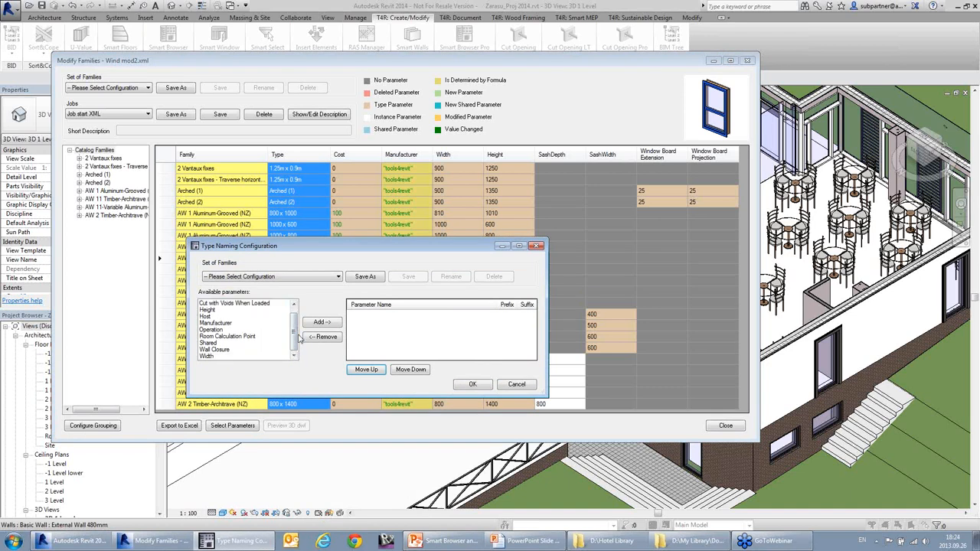
{"action": "left_click", "coordinate": [215, 356]}
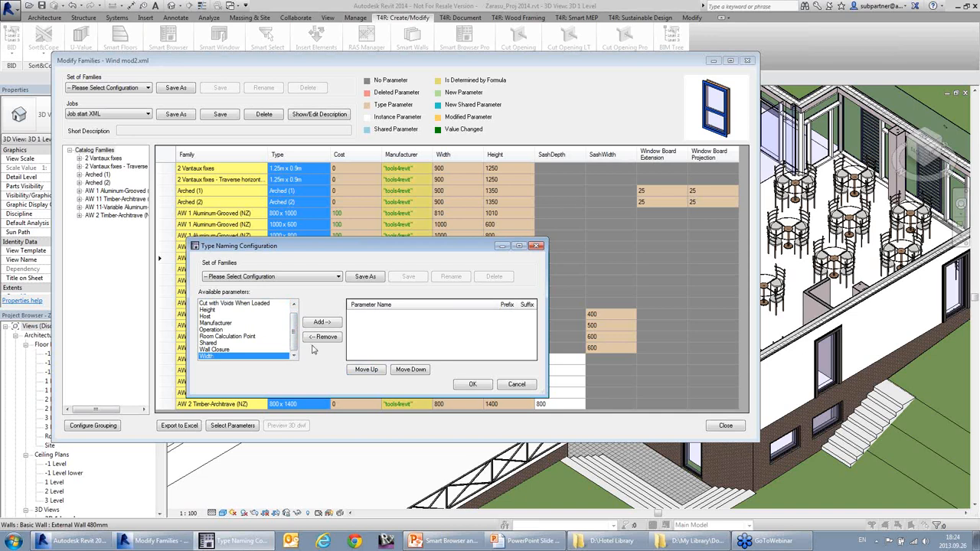
{"action": "left_click", "coordinate": [320, 324]}
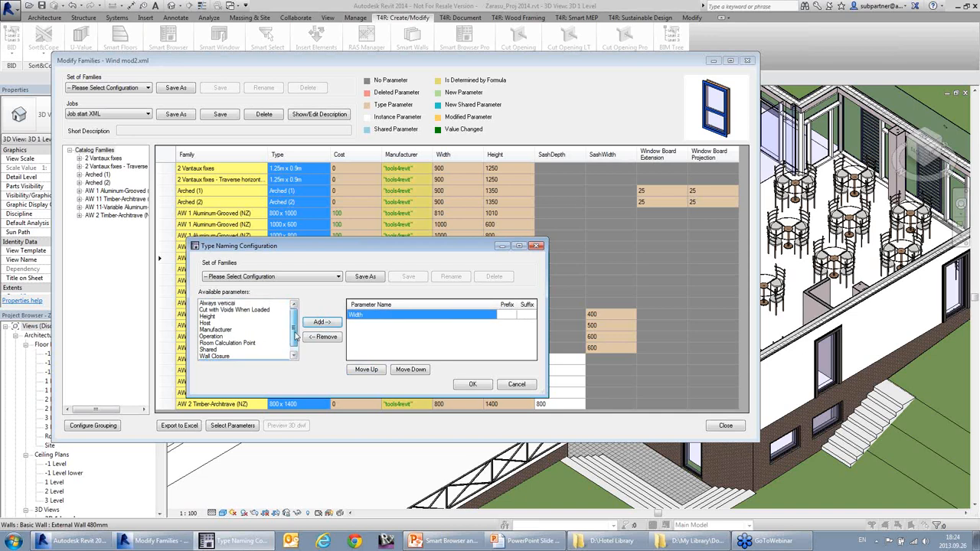
{"action": "left_click", "coordinate": [218, 317]}
{"action": "left_click", "coordinate": [322, 323]}
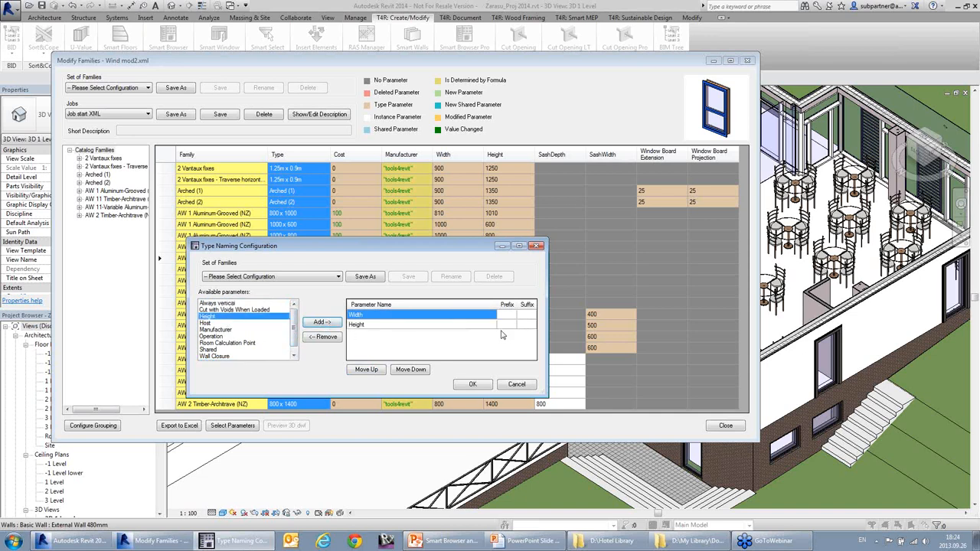
Step: Set the Width suffix to x and the Height suffix to mm, and apply the naming configuration to all types
{"action": "left_click", "coordinate": [527, 315]}
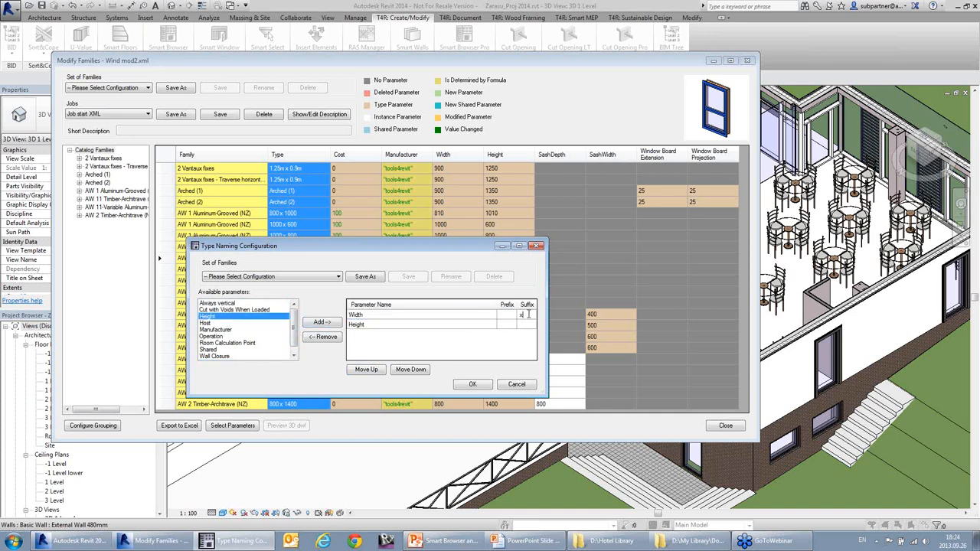
{"action": "left_click", "coordinate": [527, 324]}
{"action": "type", "text": "mm"}
{"action": "left_click", "coordinate": [472, 384]}
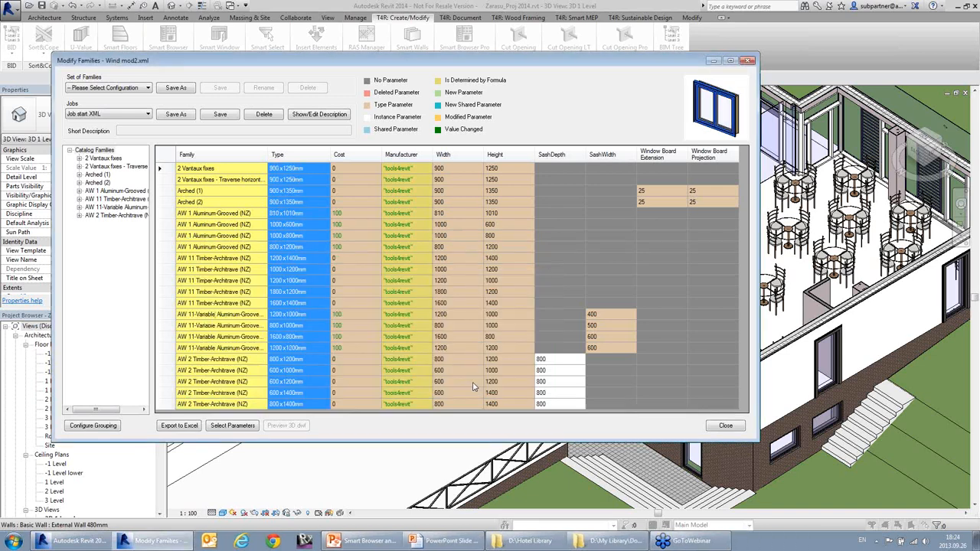
{"action": "left_click", "coordinate": [328, 271]}
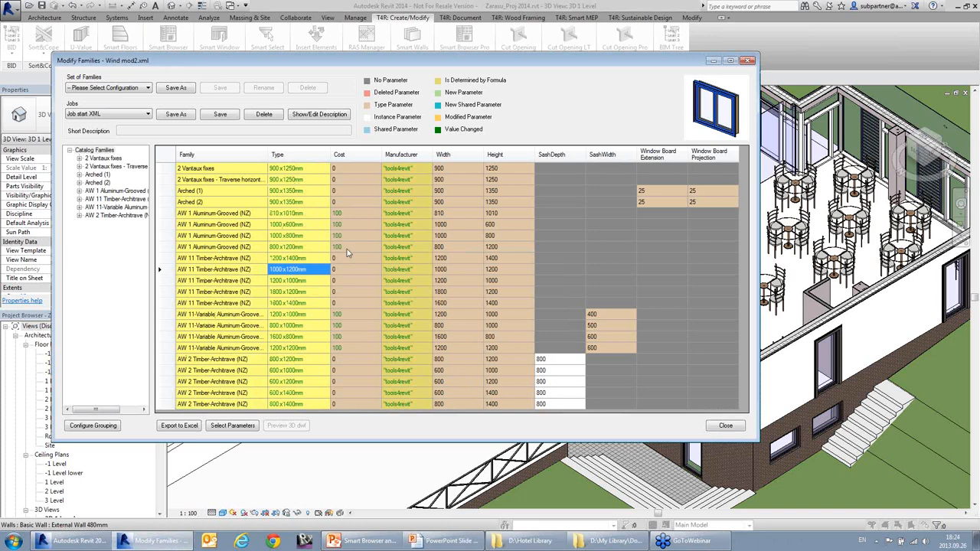
{"action": "left_click", "coordinate": [318, 202]}
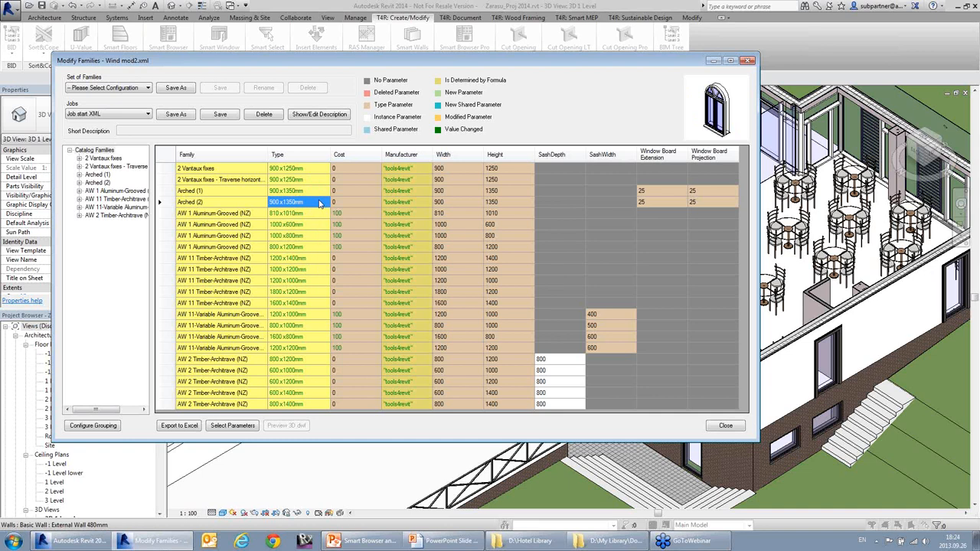
Step: Delete the Window Board Extension and Window Board Projection parameters from the Arched (1) and Arched (2) families
{"action": "left_click", "coordinate": [588, 247]}
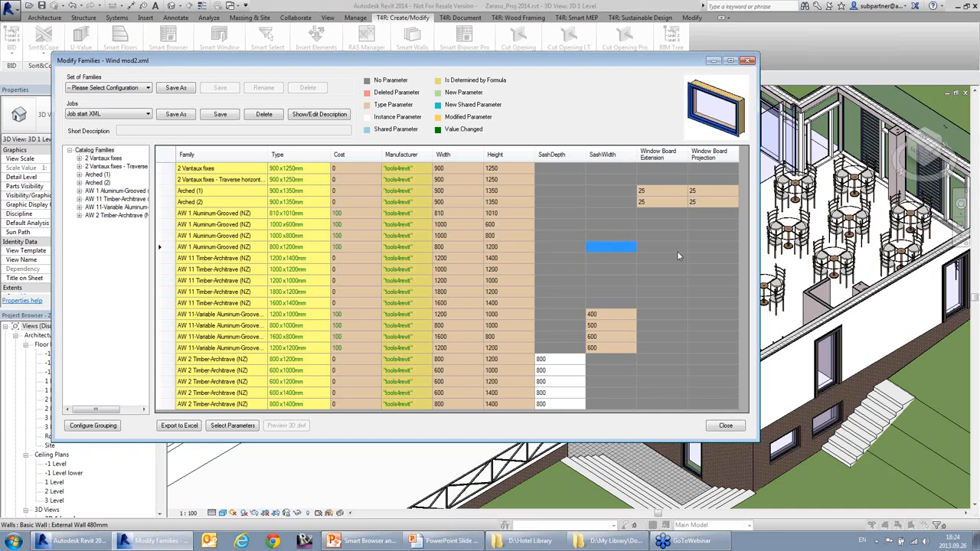
{"action": "mouse_move", "coordinate": [671, 201]}
{"action": "left_mouse_down"}
{"action": "mouse_move", "coordinate": [709, 204]}
{"action": "mouse_move", "coordinate": [708, 195]}
{"action": "left_mouse_up"}
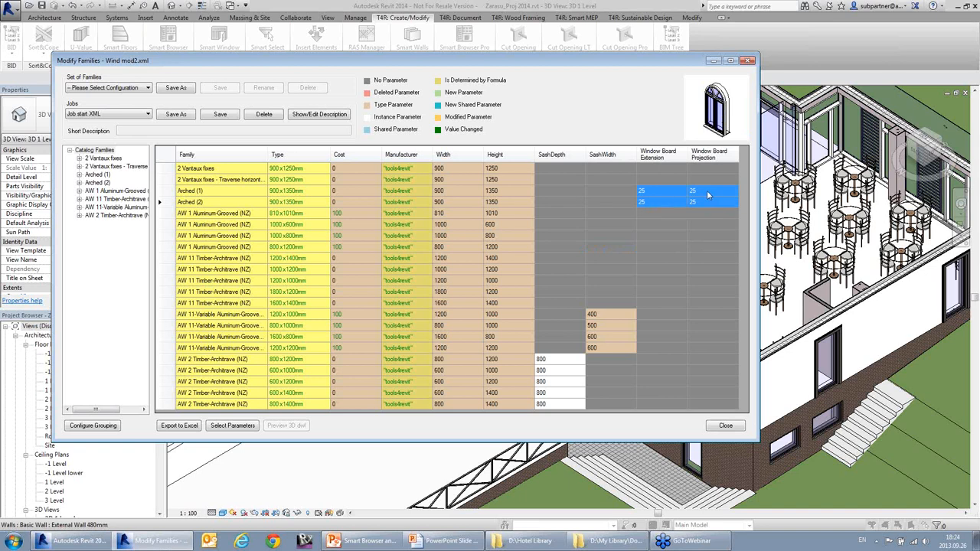
{"action": "right_click", "coordinate": [667, 198]}
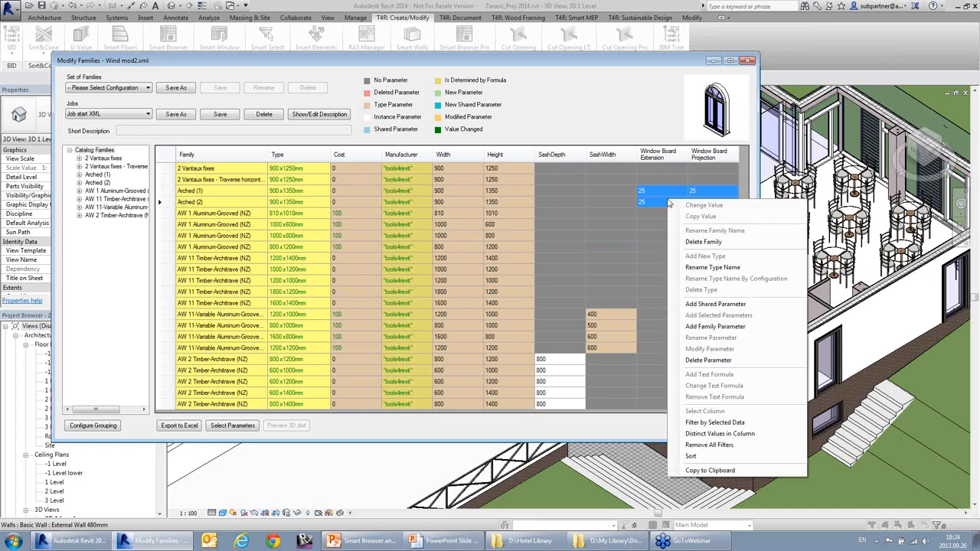
{"action": "left_click", "coordinate": [716, 363]}
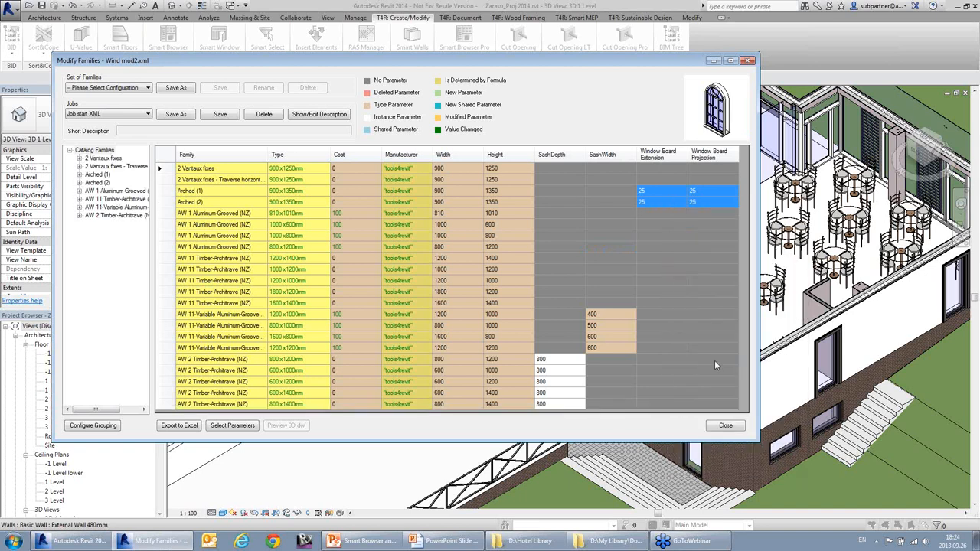
{"action": "left_click", "coordinate": [695, 259]}
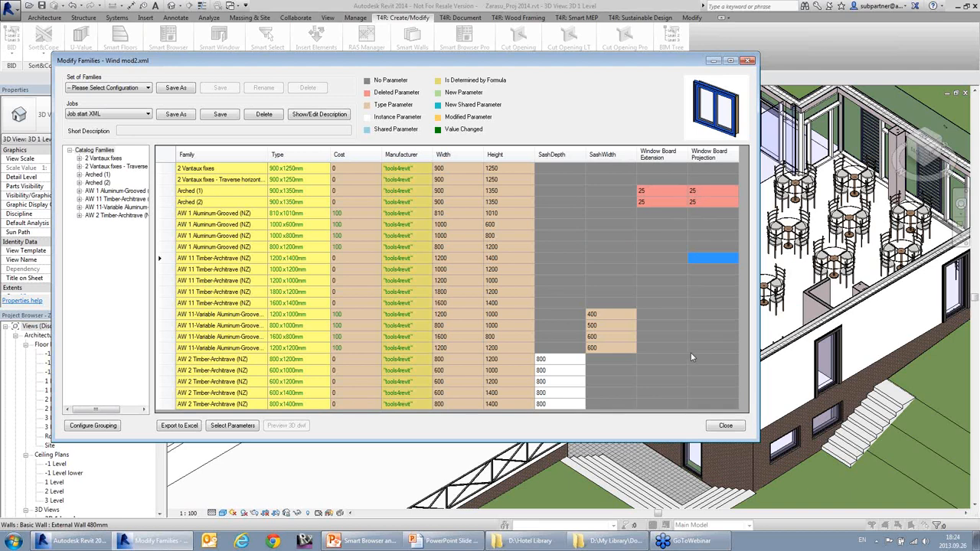
Step: Add the SashWidth parameter to the families from 2 Vantaux fixes through AW 11 Timber-Architrave and save the job information
{"action": "left_click_drag", "start_coordinate": [618, 170], "coordinate": [621, 303]}
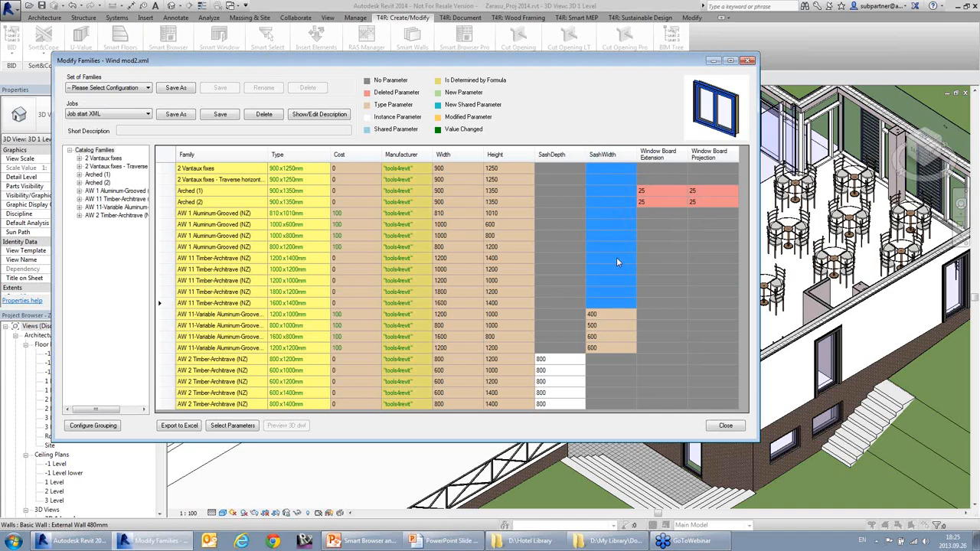
{"action": "right_click", "coordinate": [611, 215]}
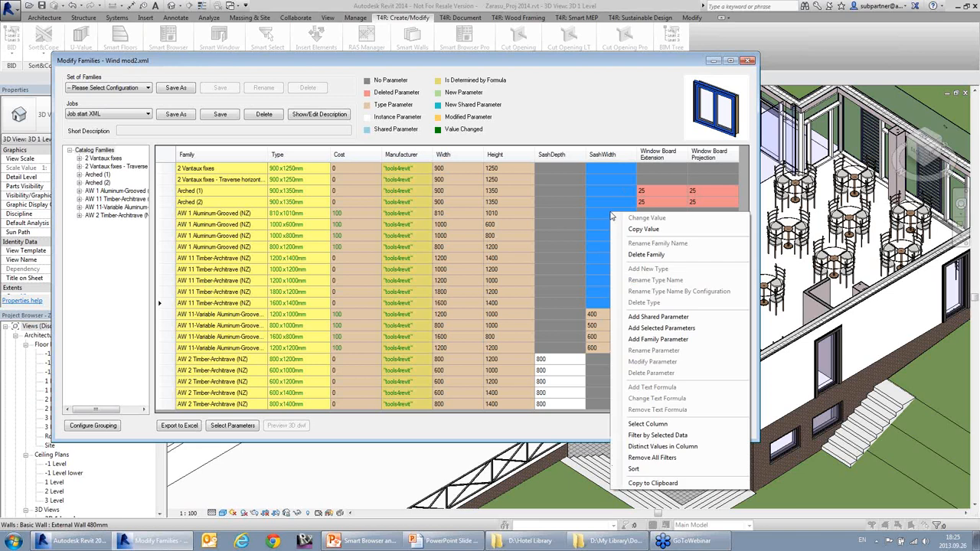
{"action": "left_click", "coordinate": [664, 328]}
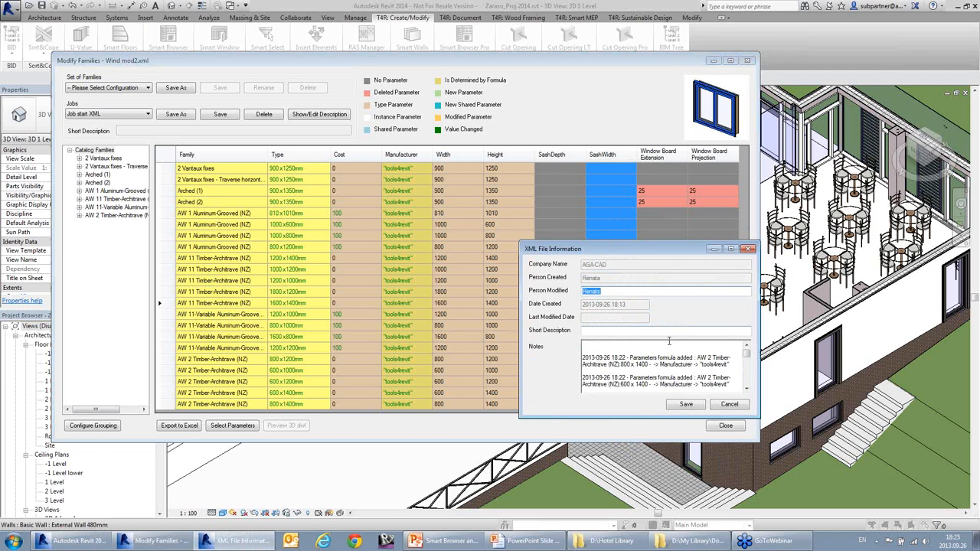
{"action": "left_click", "coordinate": [688, 406]}
{"action": "left_click", "coordinate": [677, 280]}
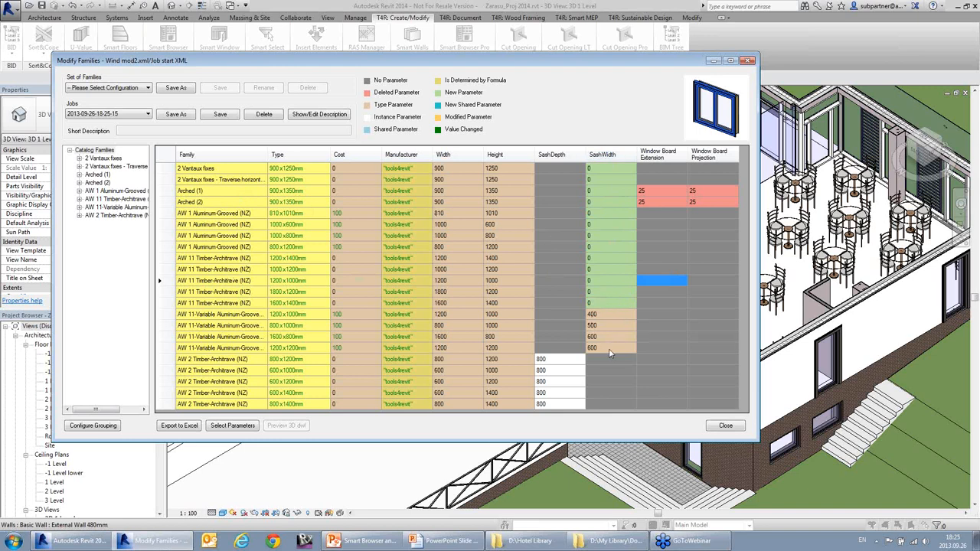
Step: Start adding shared parameters to all listed families and load Shared Parameters.txt from the Hotel Library folder on drive D
{"action": "left_click", "coordinate": [562, 249]}
{"action": "right_click", "coordinate": [562, 251]}
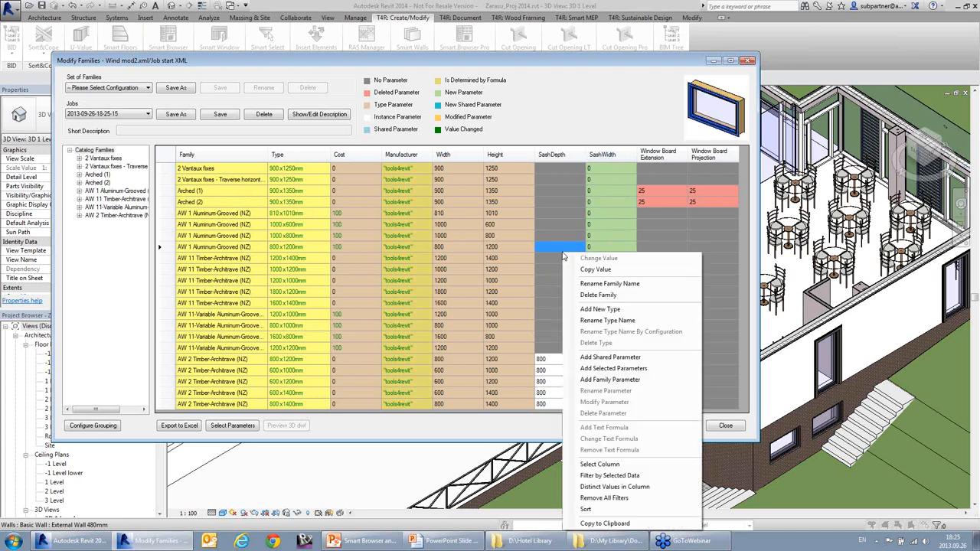
{"action": "left_click", "coordinate": [635, 465]}
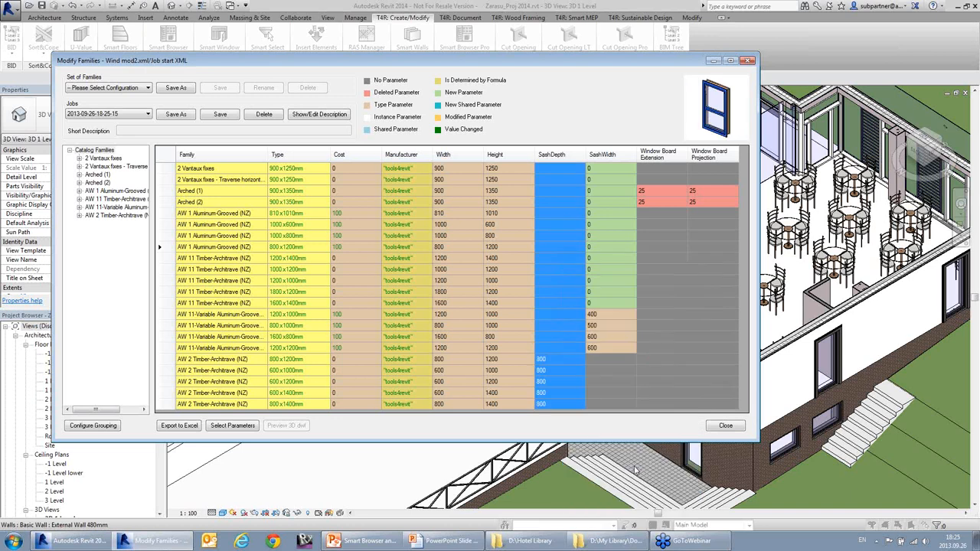
{"action": "right_click", "coordinate": [571, 264]}
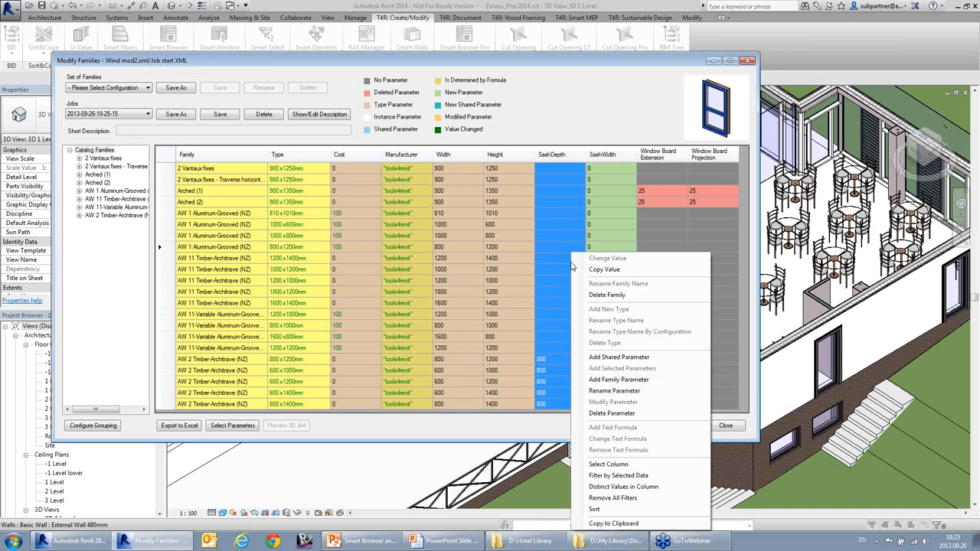
{"action": "left_click", "coordinate": [619, 357]}
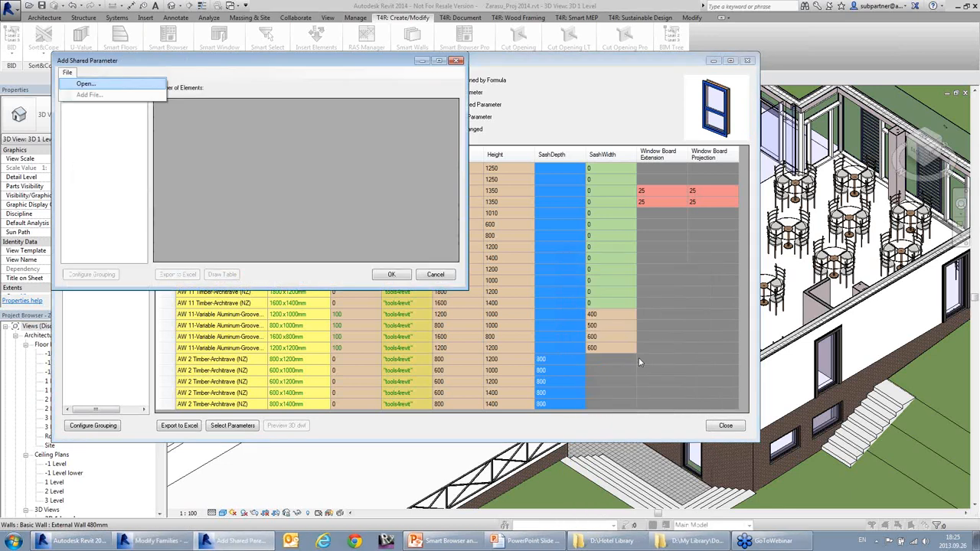
{"action": "left_click", "coordinate": [86, 84]}
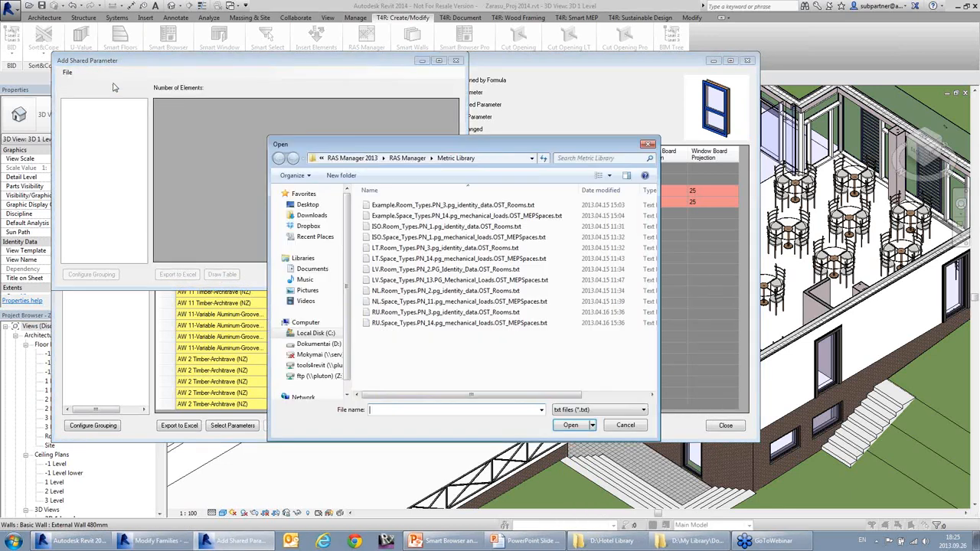
{"action": "left_click", "coordinate": [318, 344]}
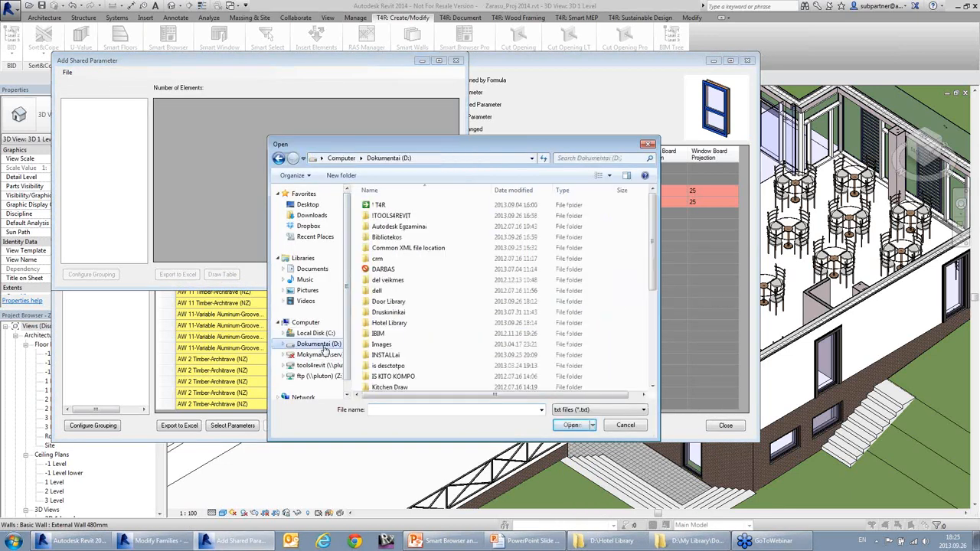
{"action": "double_click", "coordinate": [417, 324]}
{"action": "left_click", "coordinate": [402, 227]}
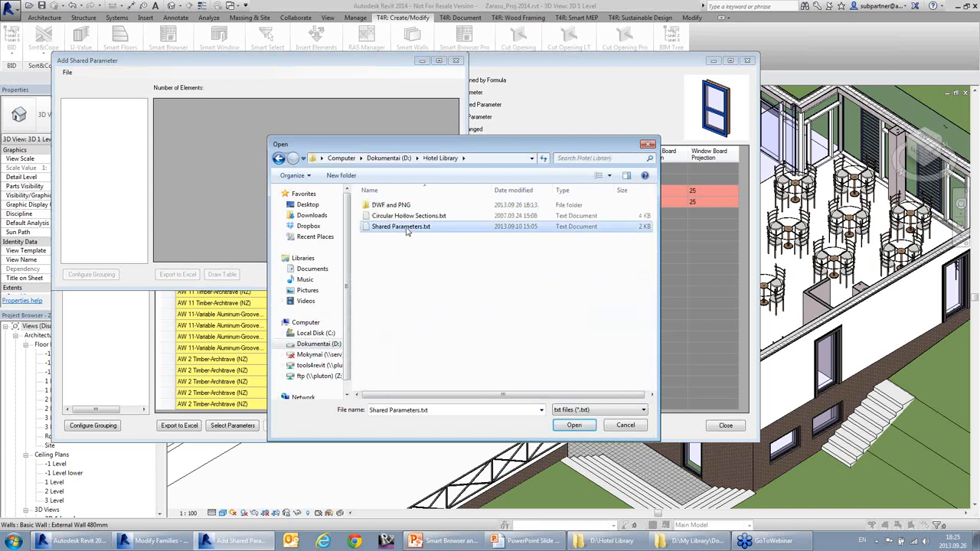
{"action": "left_click", "coordinate": [582, 426]}
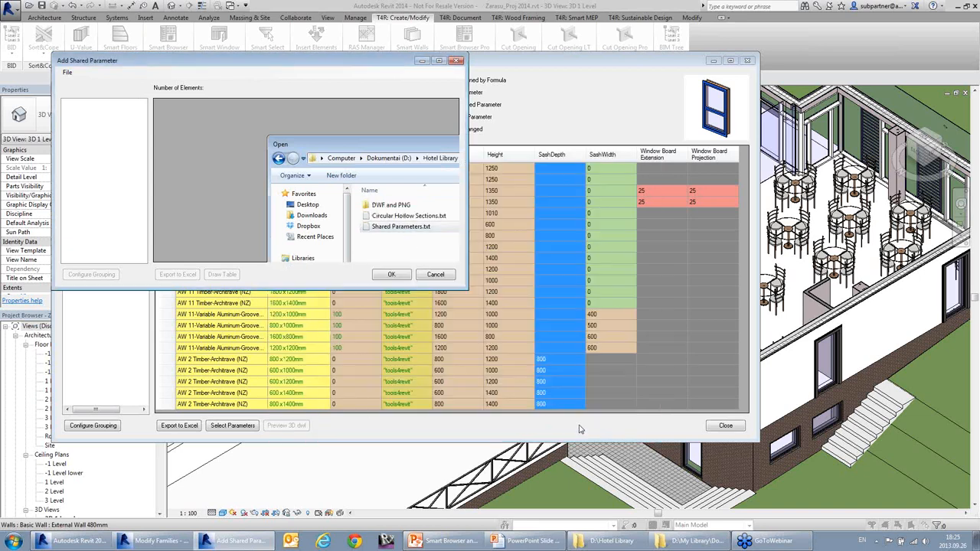
Step: Add the shared parameters Code, F3 and Number in Store to the families, with Number in Store as an instance parameter
{"action": "left_click_drag", "start_coordinate": [467, 288], "coordinate": [659, 235]}
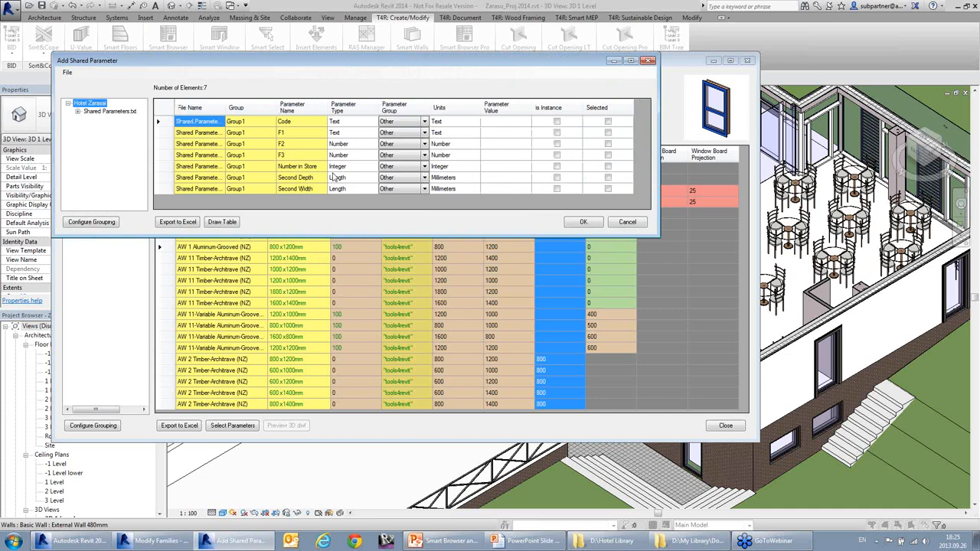
{"action": "left_click", "coordinate": [608, 121]}
{"action": "left_click", "coordinate": [608, 166]}
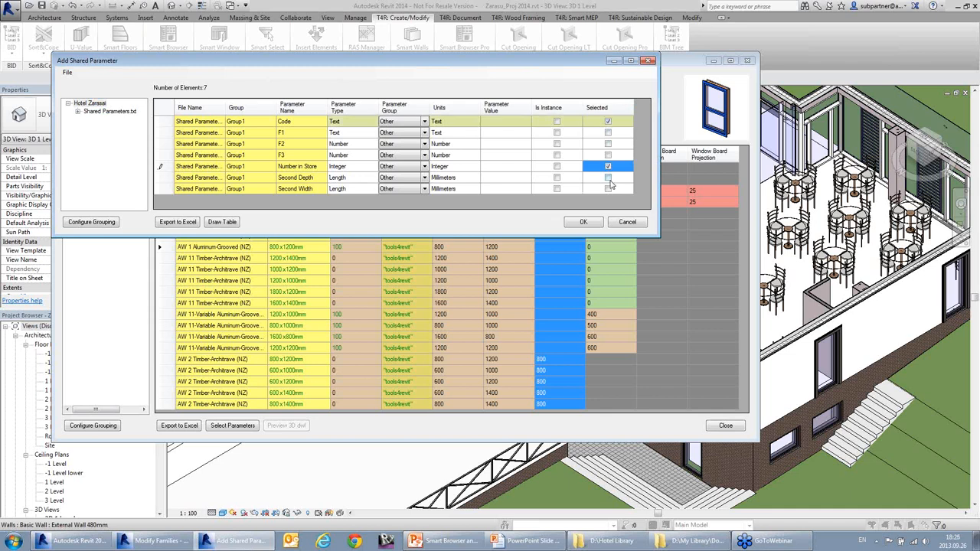
{"action": "left_click", "coordinate": [608, 155]}
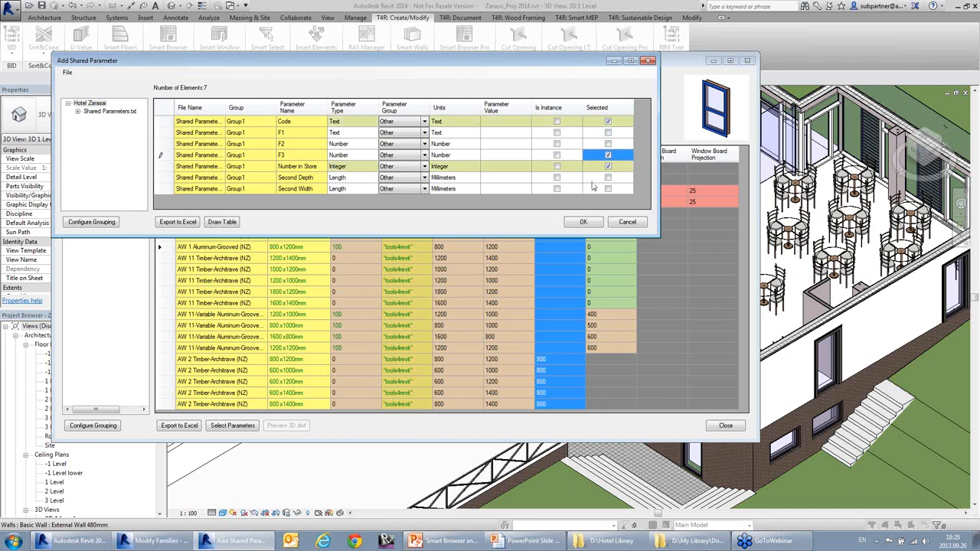
{"action": "left_click", "coordinate": [557, 166]}
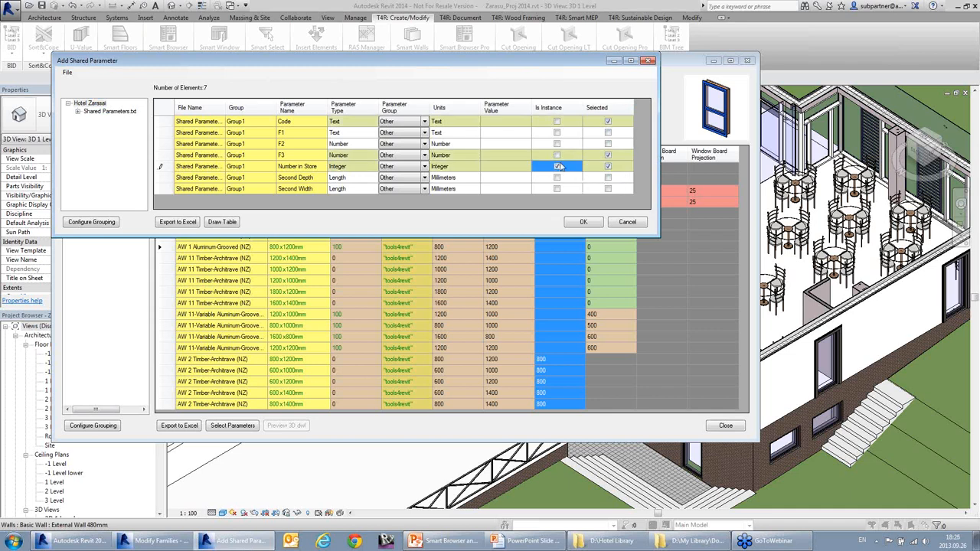
{"action": "left_click", "coordinate": [425, 169]}
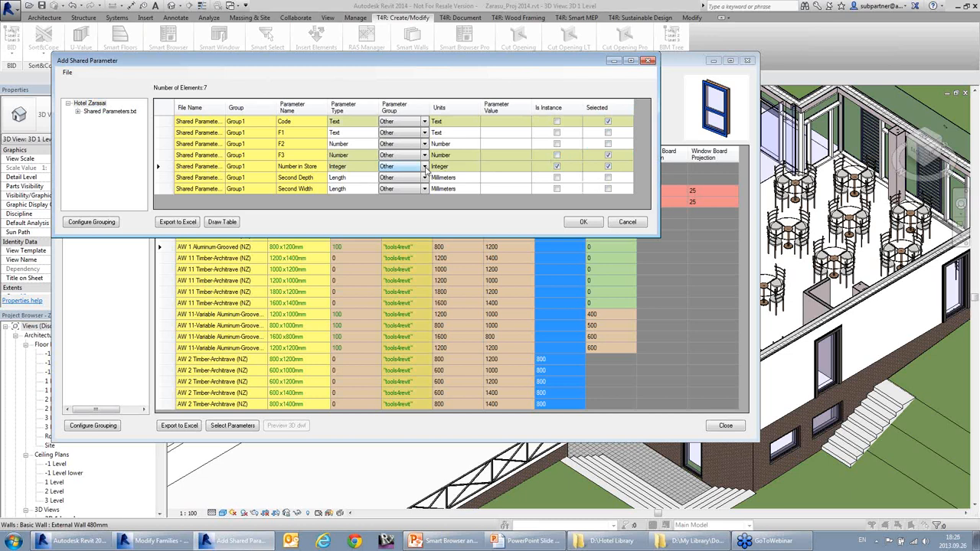
{"action": "left_click", "coordinate": [425, 167]}
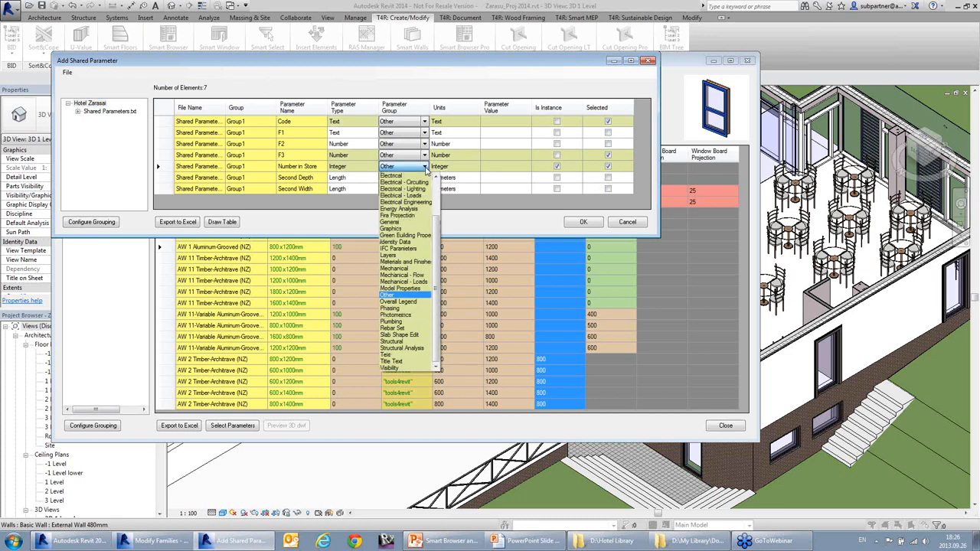
{"action": "left_click", "coordinate": [426, 169]}
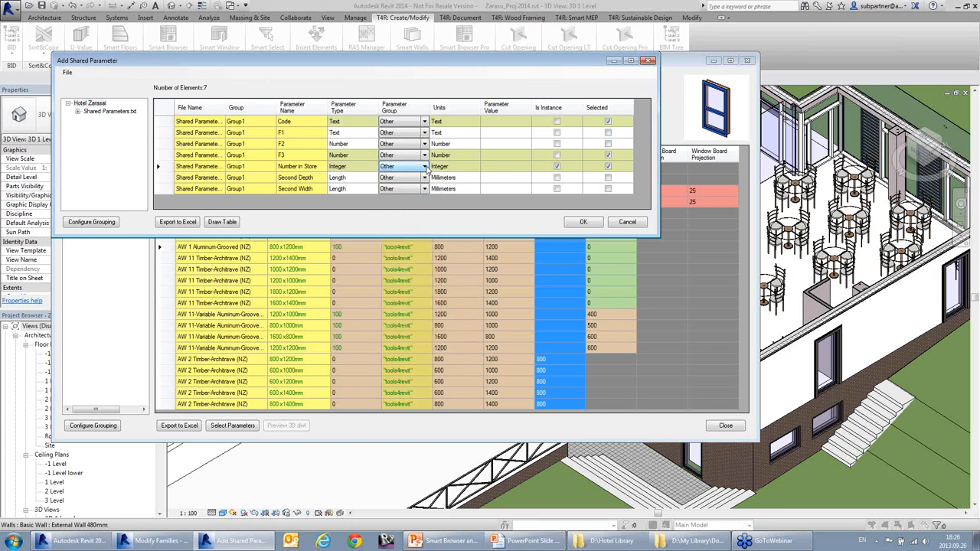
{"action": "left_click", "coordinate": [590, 223]}
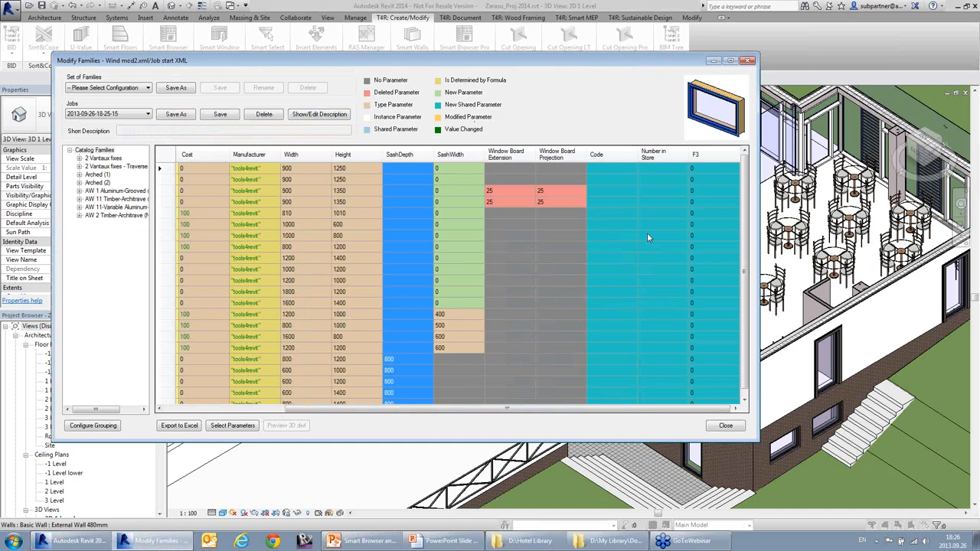
Step: Set the value of the entire Code column to N18
{"action": "left_click", "coordinate": [654, 238]}
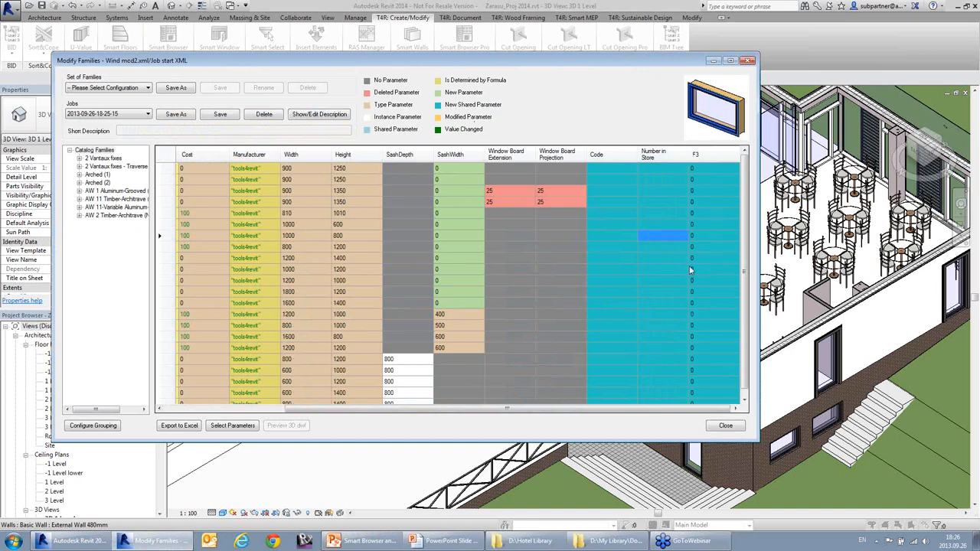
{"action": "left_click", "coordinate": [620, 222]}
{"action": "right_click", "coordinate": [620, 221]}
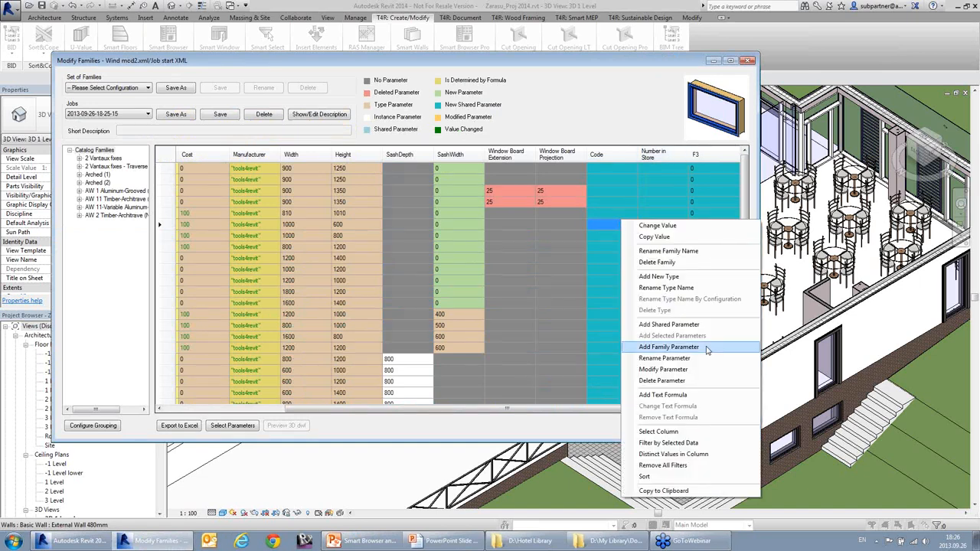
{"action": "left_click", "coordinate": [678, 432]}
{"action": "right_click", "coordinate": [615, 255]}
{"action": "left_click", "coordinate": [648, 258]}
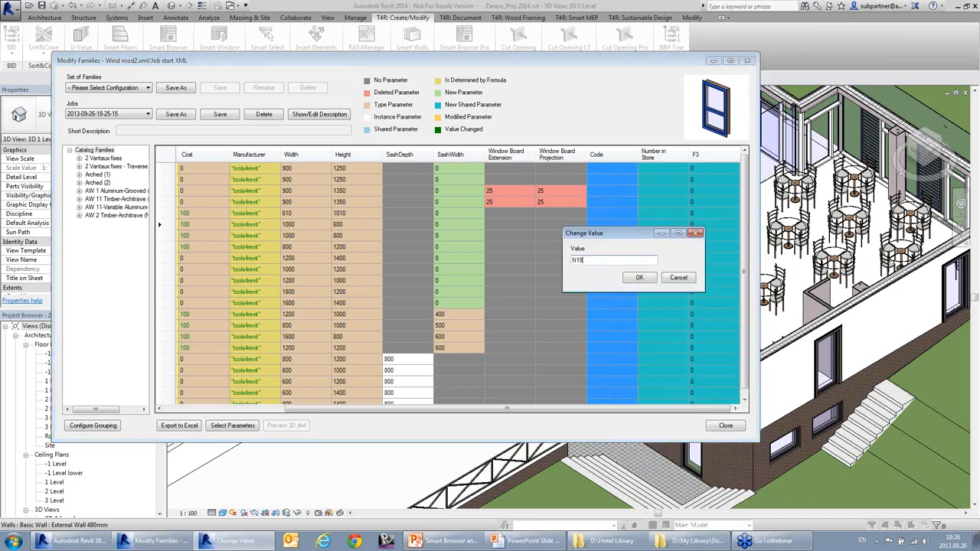
{"action": "left_click", "coordinate": [640, 278]}
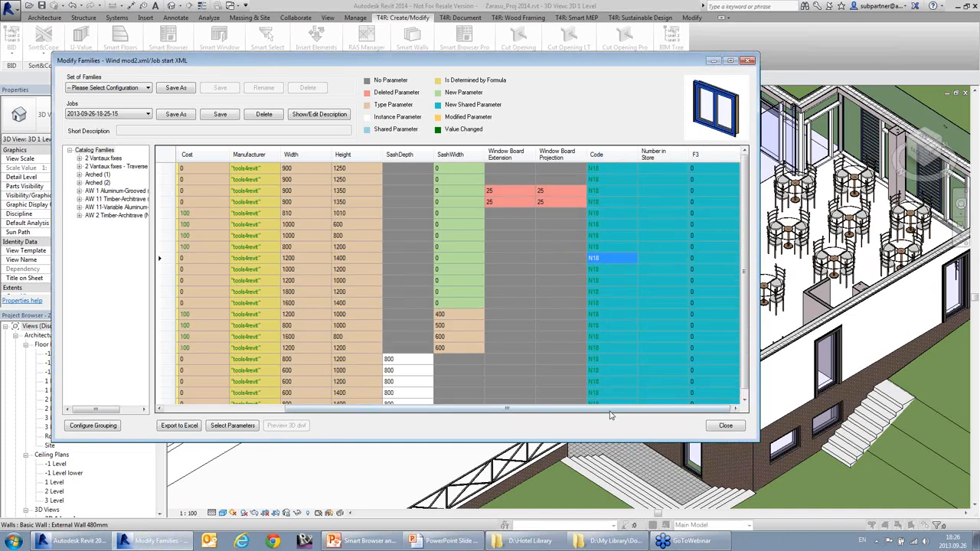
Step: Close Modify Families, saving the work progress and job information, and close the Smart Family Browser
{"action": "left_click_drag", "start_coordinate": [617, 412], "coordinate": [482, 412]}
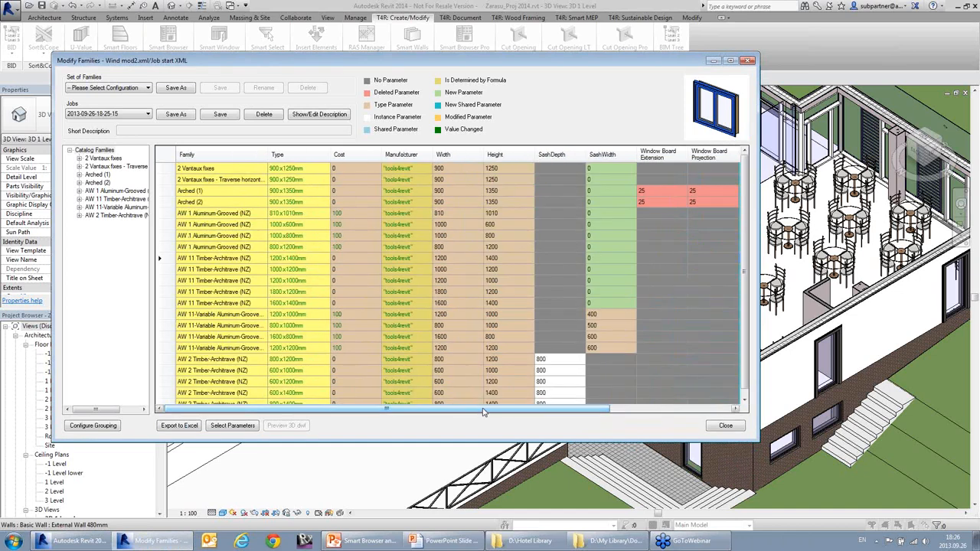
{"action": "left_click", "coordinate": [724, 429]}
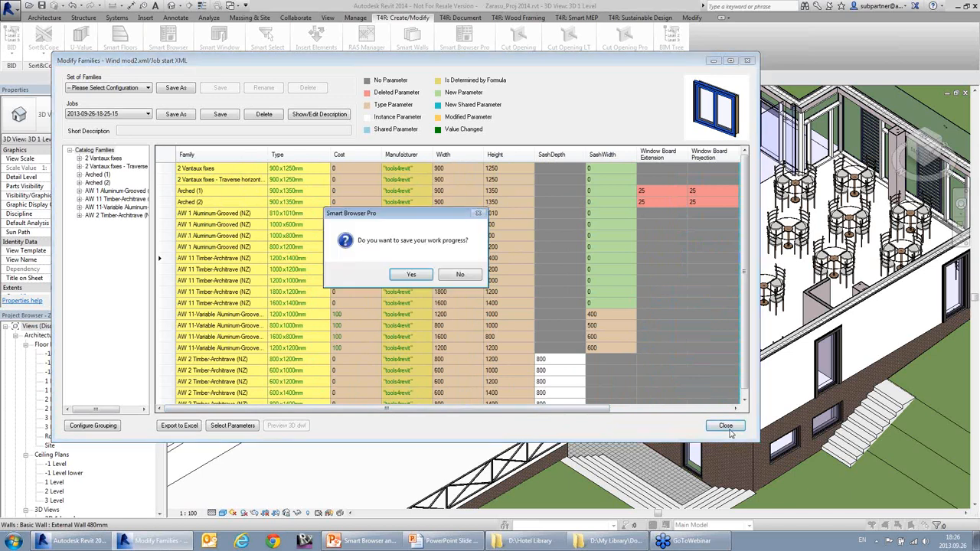
{"action": "left_click", "coordinate": [409, 277]}
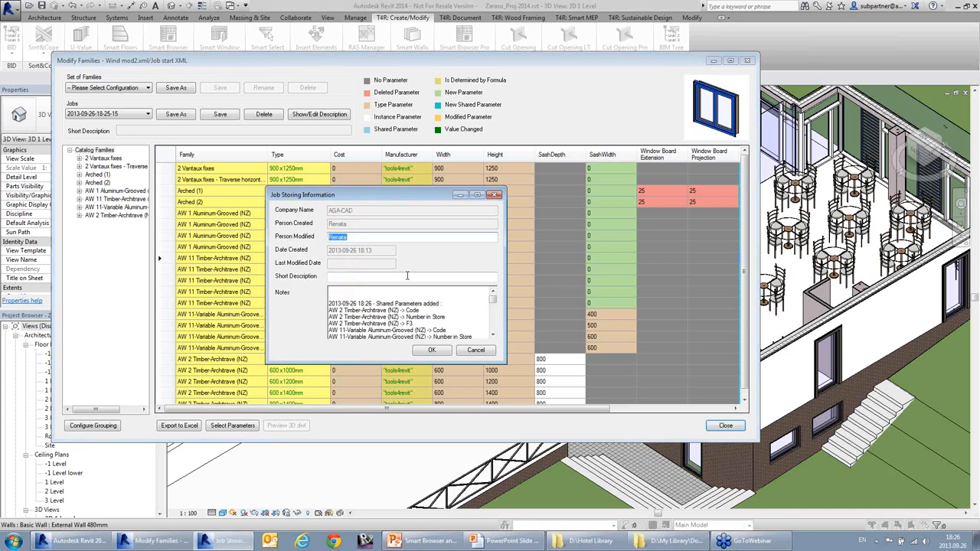
{"action": "left_click", "coordinate": [439, 358]}
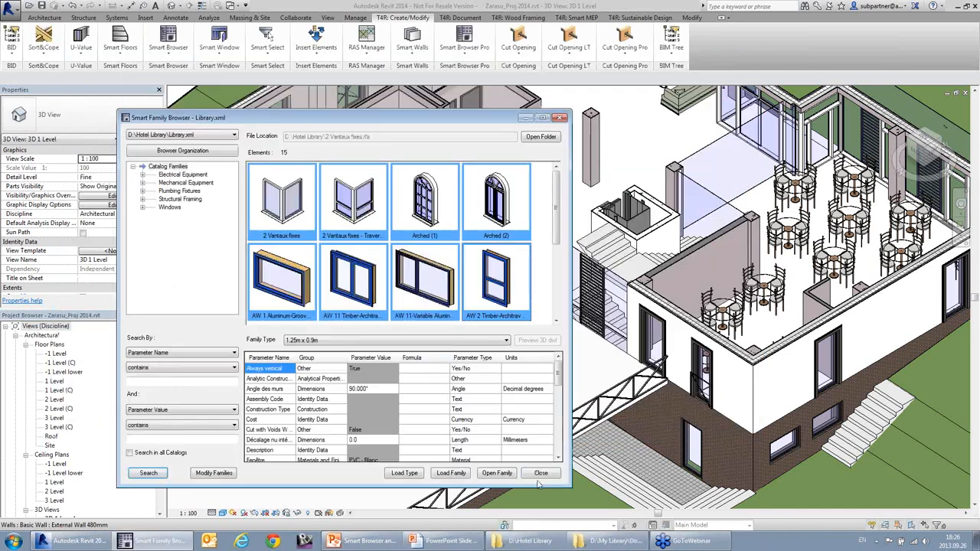
{"action": "left_click", "coordinate": [540, 475]}
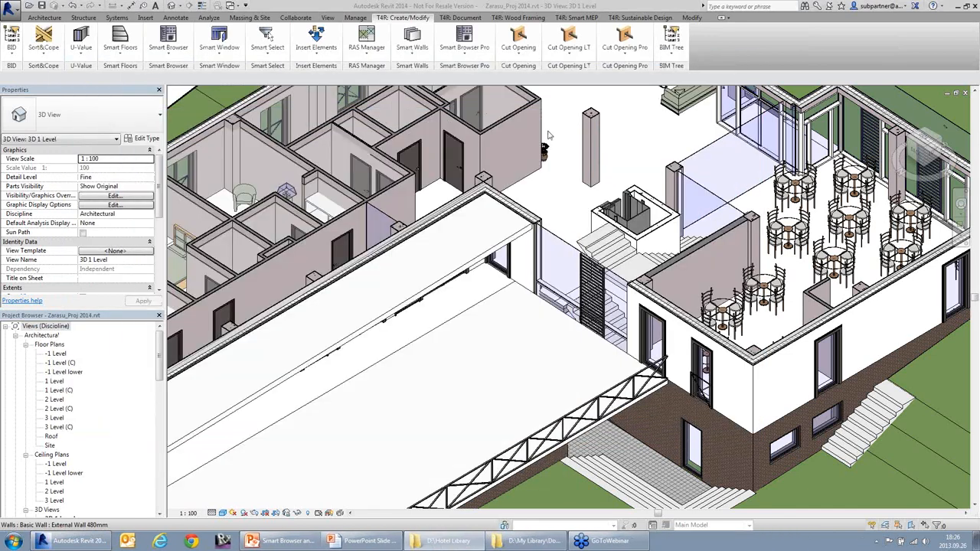
Step: Run the saved modification job Wind mod2 on the library families
{"action": "left_click", "coordinate": [470, 57]}
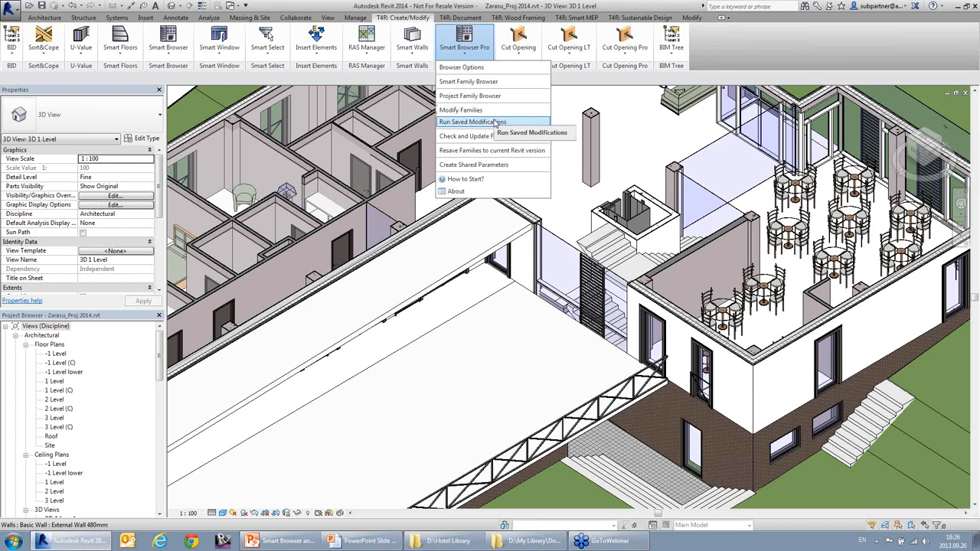
{"action": "left_click", "coordinate": [497, 125]}
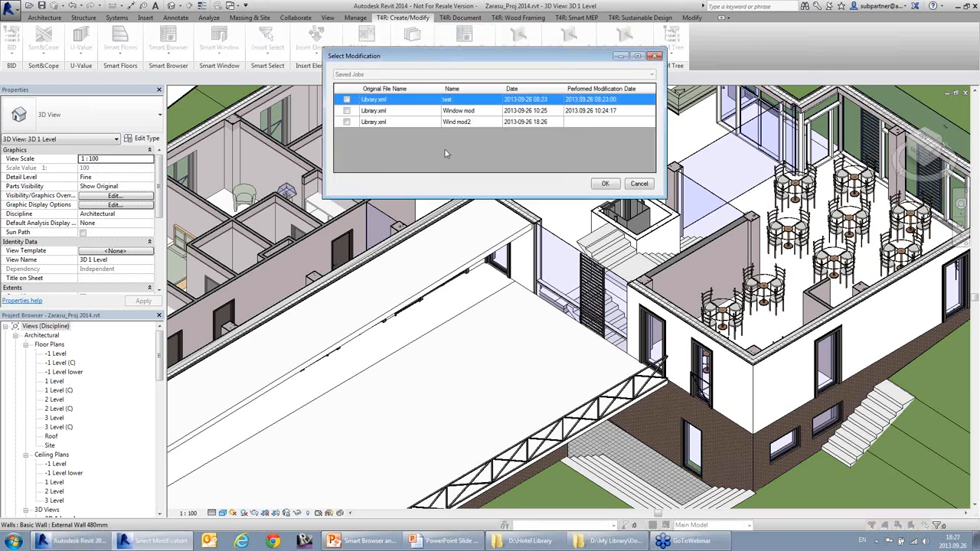
{"action": "left_click", "coordinate": [347, 122]}
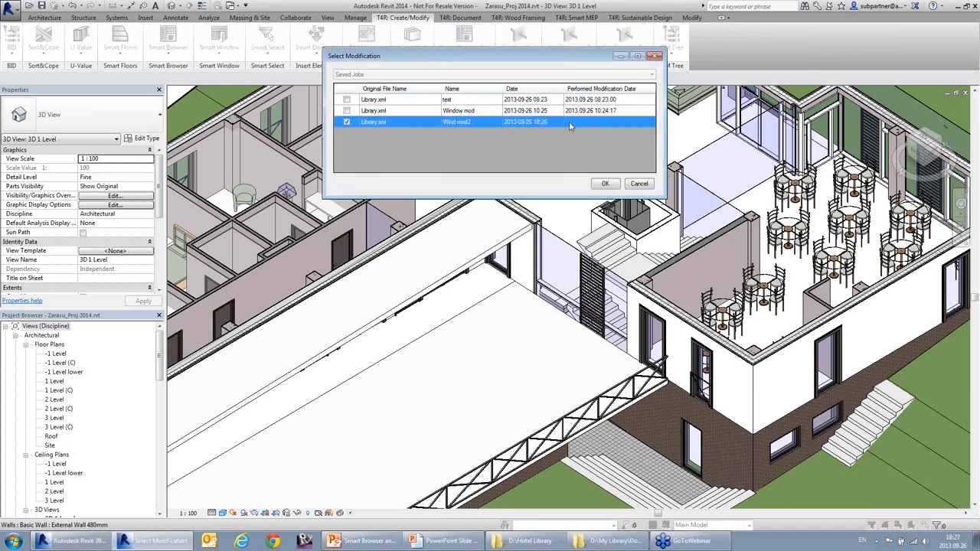
{"action": "left_click", "coordinate": [607, 186]}
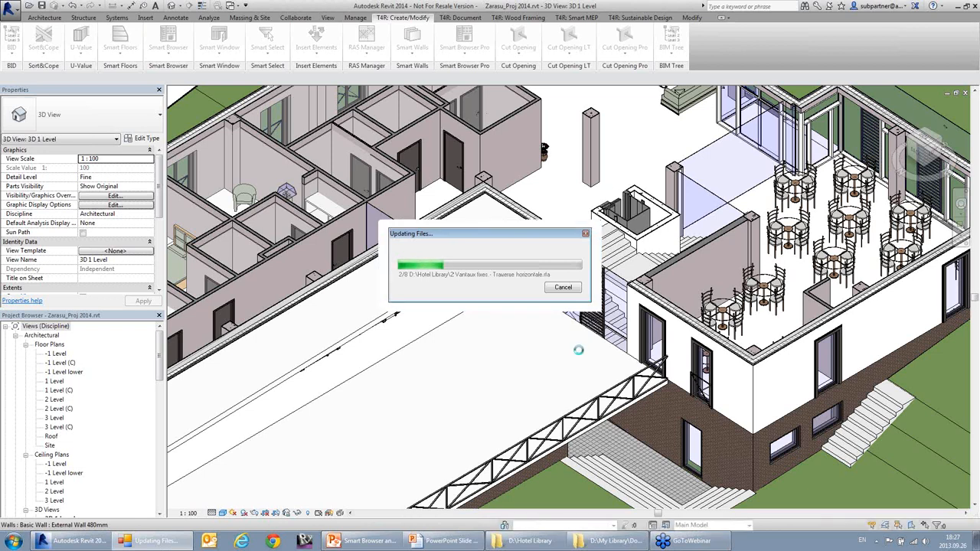
Step: Inspect the family files in the Hotel Library folder in Windows Explorer, minimize it and bring the Updating Files progress window forward
{"action": "left_click", "coordinate": [545, 545]}
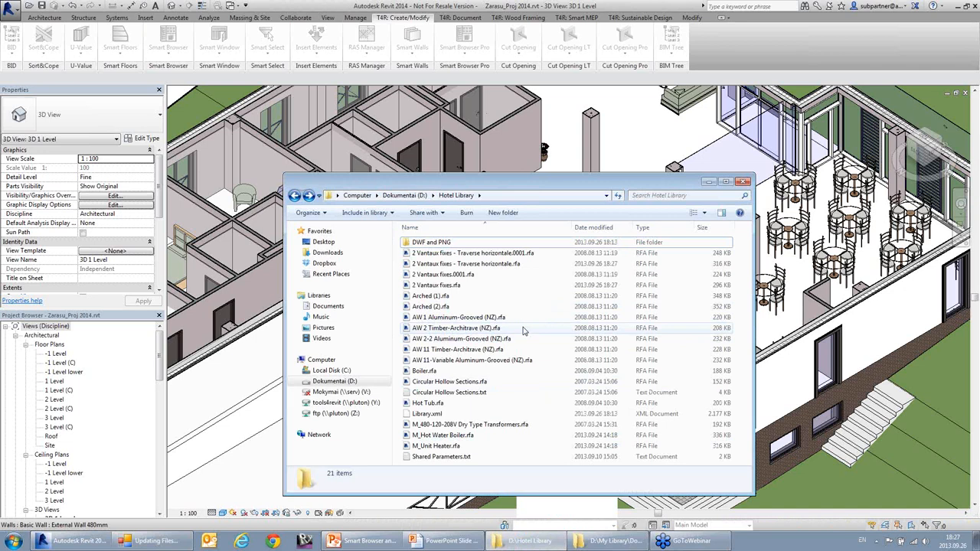
{"action": "left_click_drag", "start_coordinate": [540, 177], "coordinate": [539, 100]}
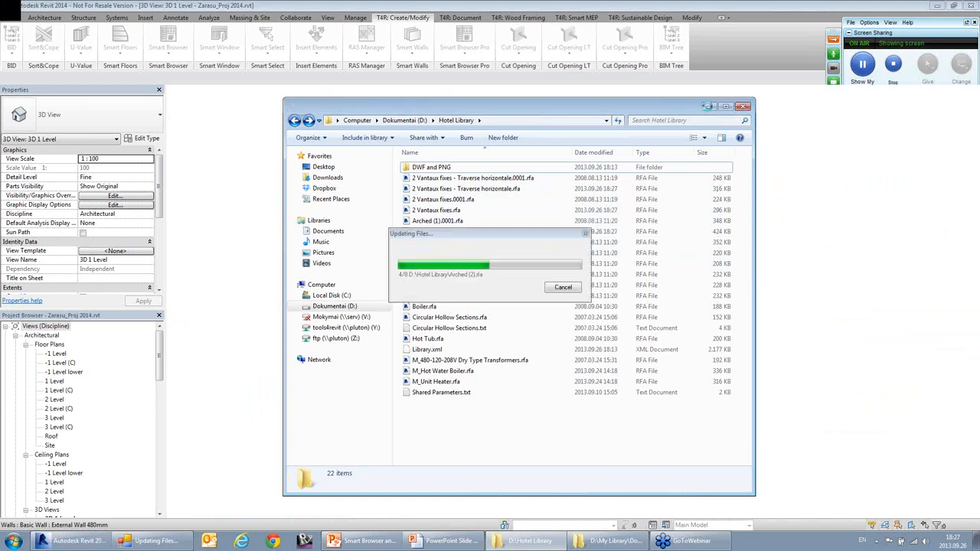
{"action": "left_click", "coordinate": [709, 108]}
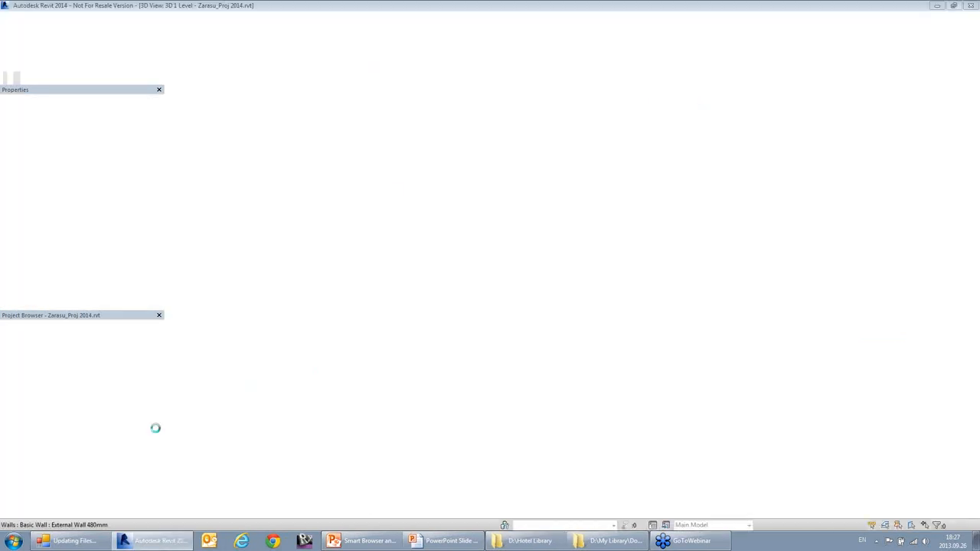
{"action": "left_click", "coordinate": [73, 541]}
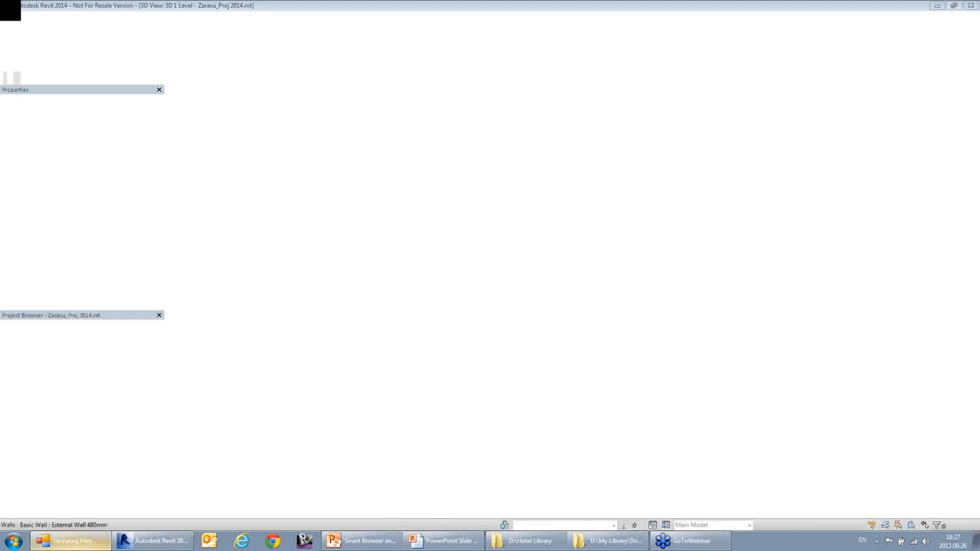
{"action": "left_click", "coordinate": [76, 544]}
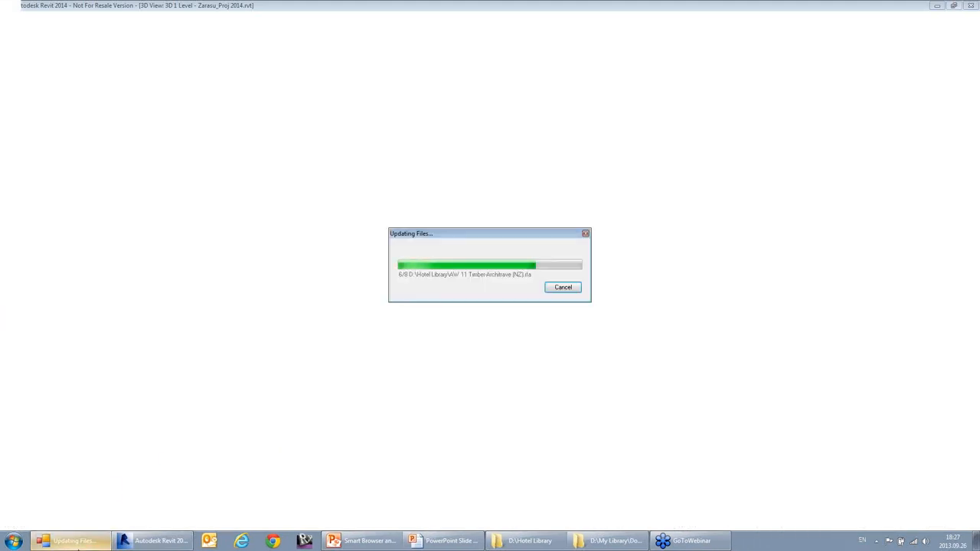
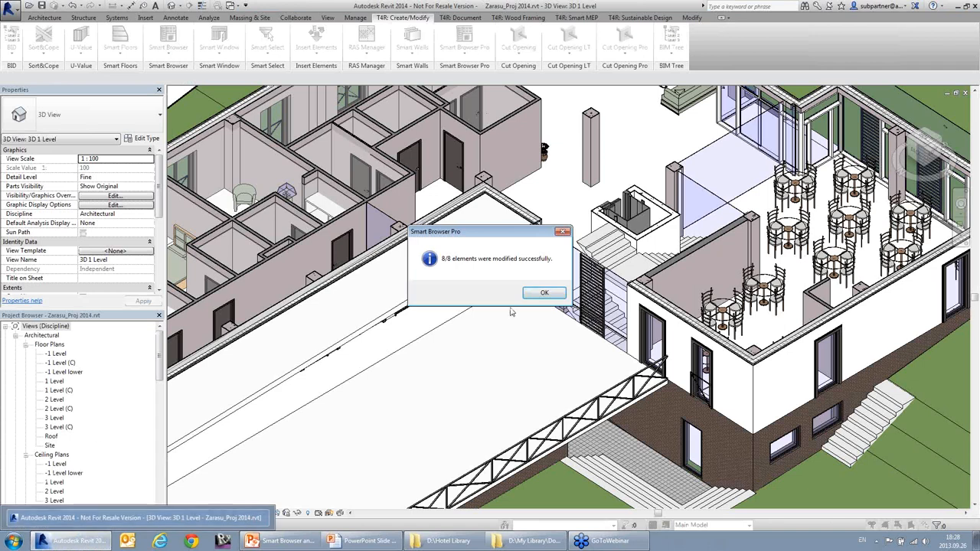
Step: Dismiss the modification report and check the family files' modified dates in the Hotel Library folder in Windows Explorer
{"action": "left_click", "coordinate": [545, 294]}
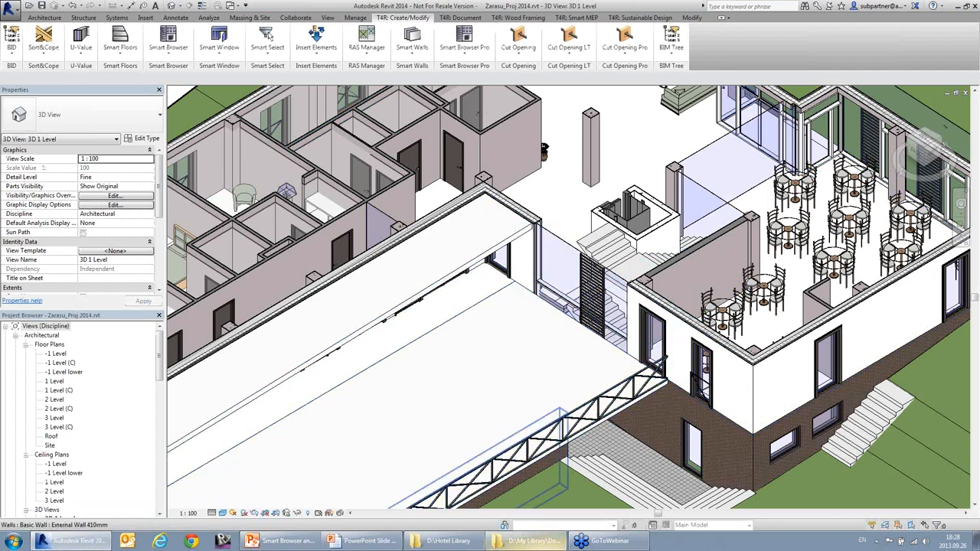
{"action": "left_click", "coordinate": [529, 541]}
{"action": "left_click", "coordinate": [529, 541]}
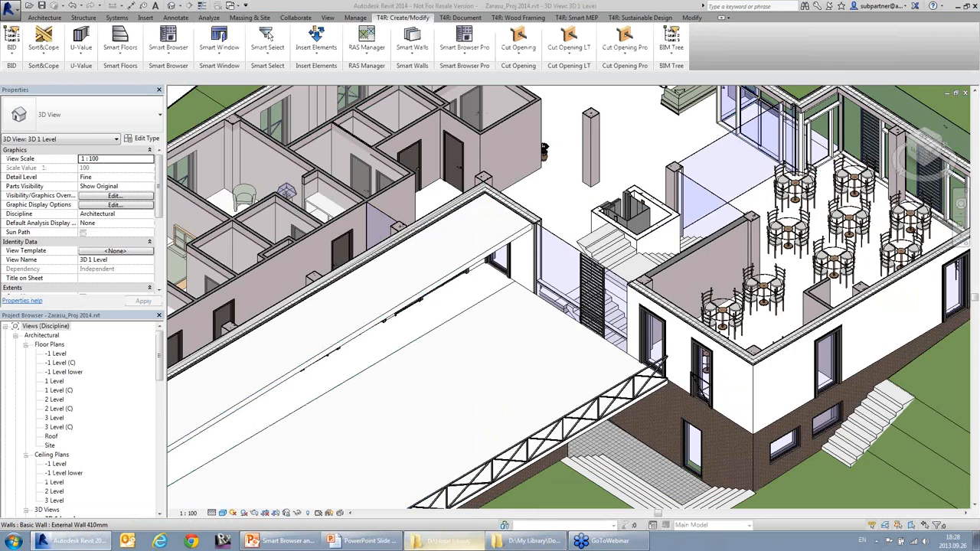
{"action": "left_click", "coordinate": [463, 540]}
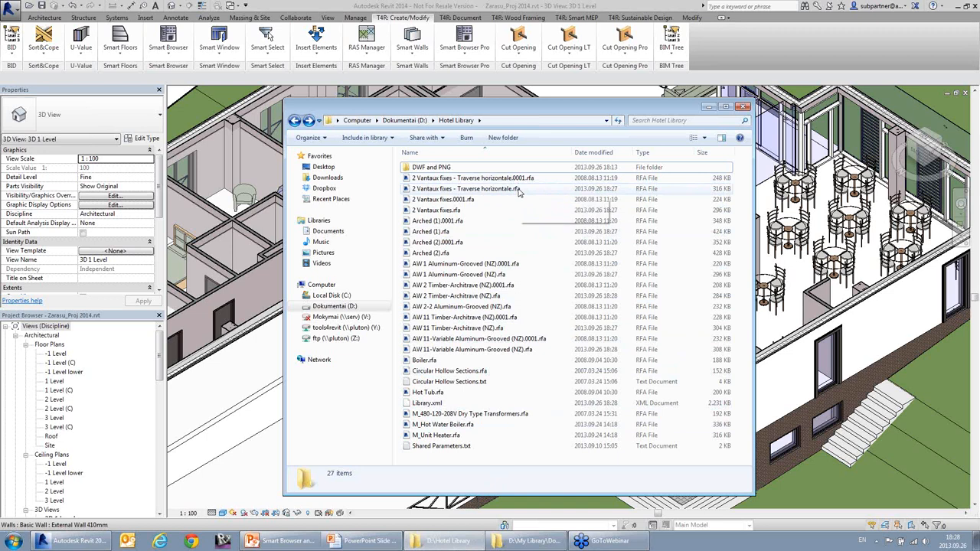
{"action": "left_click", "coordinate": [442, 192]}
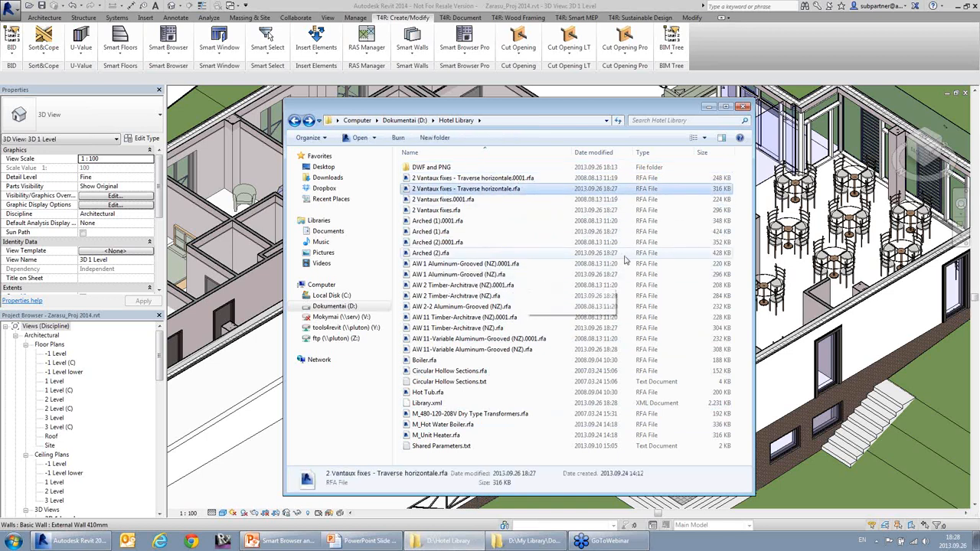
{"action": "left_click", "coordinate": [710, 106]}
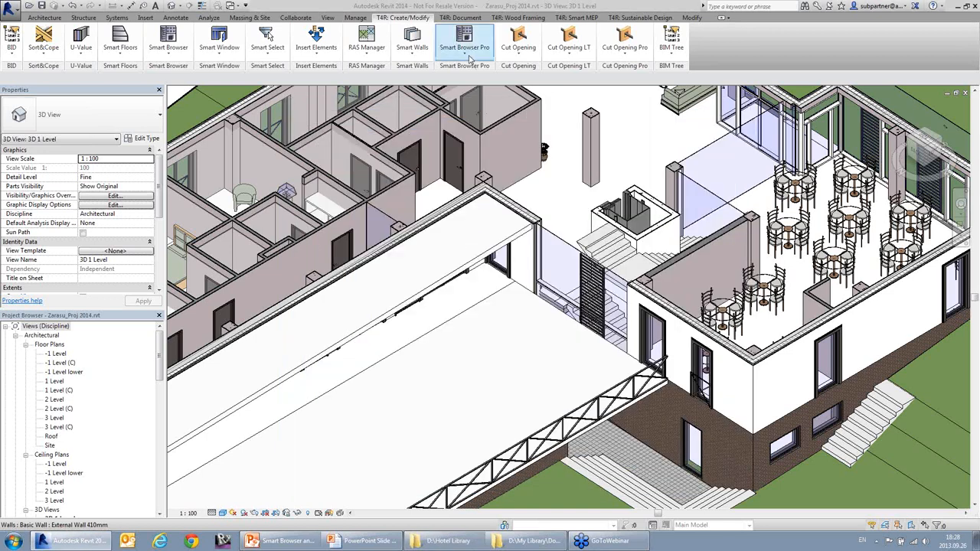
Step: Examine the parameters of the 2 Vantaux fixes - Traverse horizontale window in the Smart Family Browser and close the browser
{"action": "left_click", "coordinate": [469, 56]}
{"action": "left_click", "coordinate": [467, 66]}
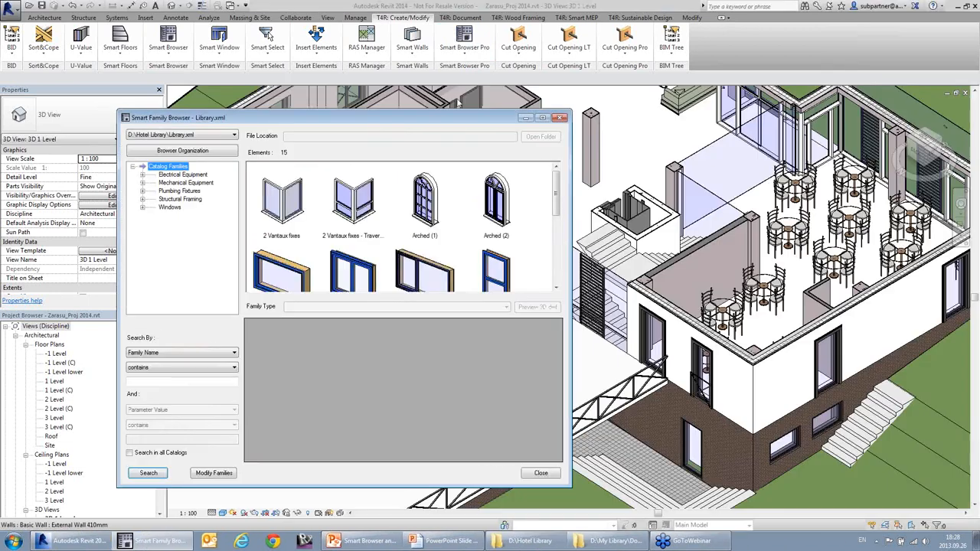
{"action": "left_click", "coordinate": [353, 201]}
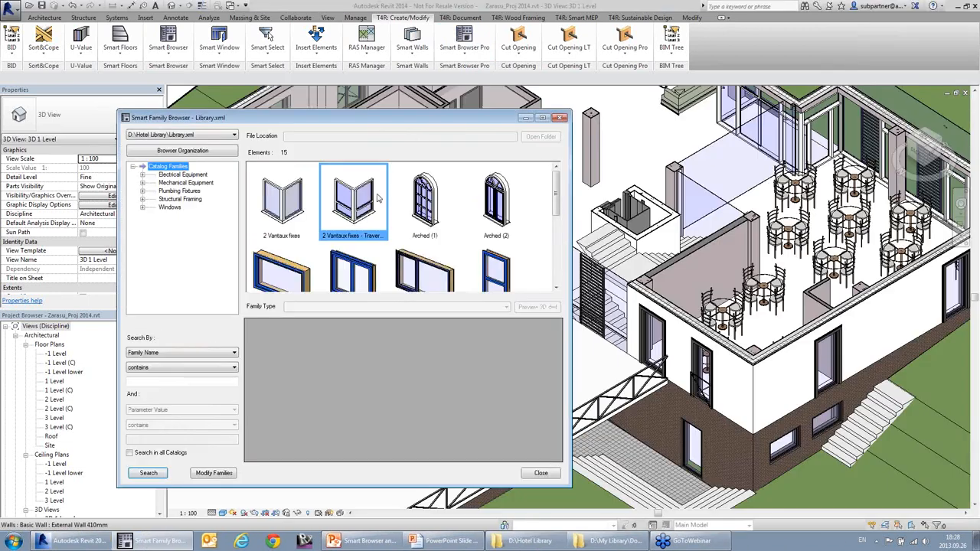
{"action": "left_click", "coordinate": [354, 378]}
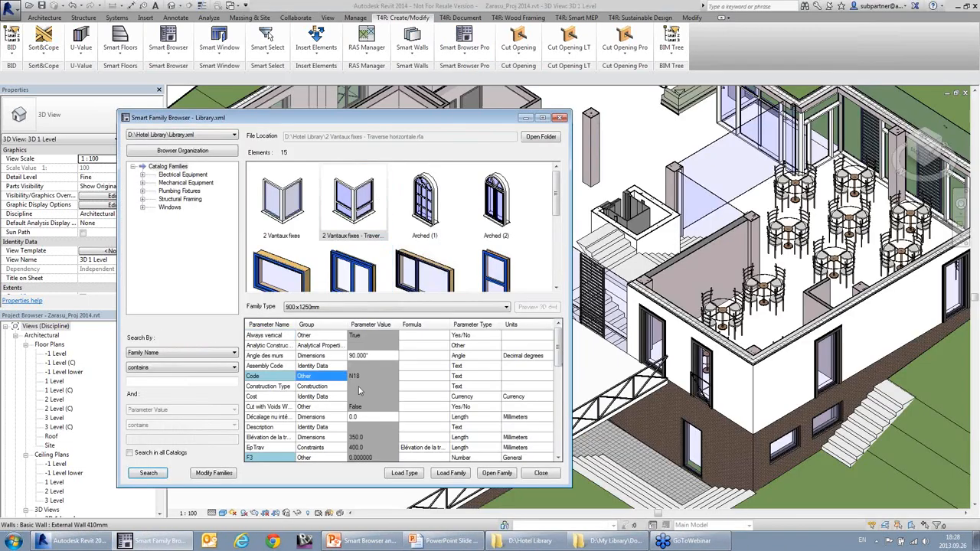
{"action": "scroll", "coordinate": [357, 383], "scroll_direction": "down", "scroll_amount": 2}
{"action": "scroll", "coordinate": [358, 387], "scroll_direction": "up", "scroll_amount": 2}
{"action": "scroll", "coordinate": [360, 391], "scroll_direction": "down", "scroll_amount": 1}
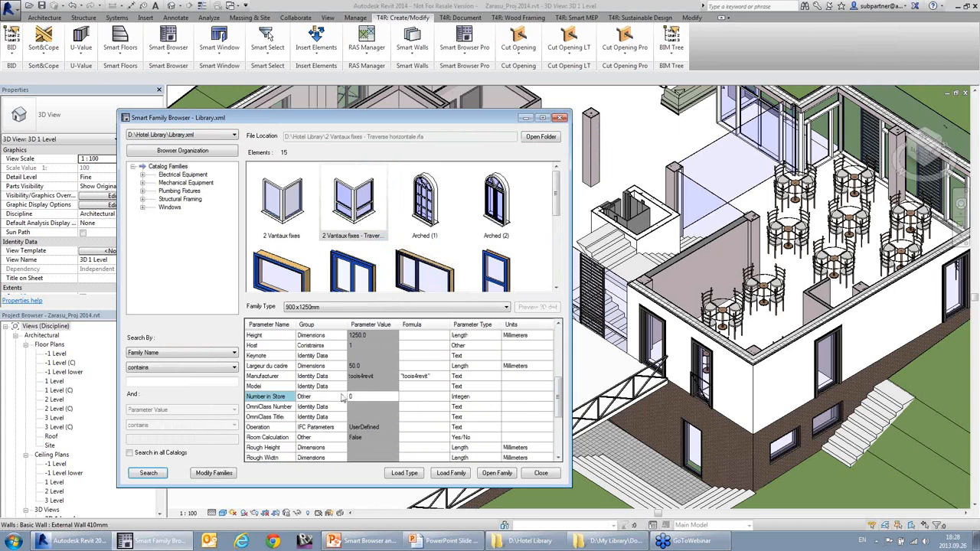
{"action": "scroll", "coordinate": [317, 407], "scroll_direction": "up", "scroll_amount": 1}
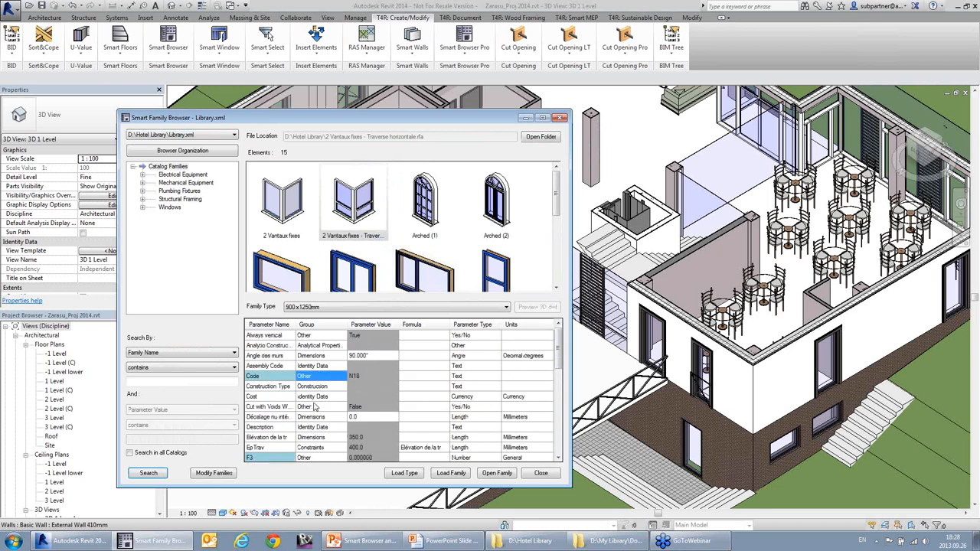
{"action": "left_click", "coordinate": [367, 399]}
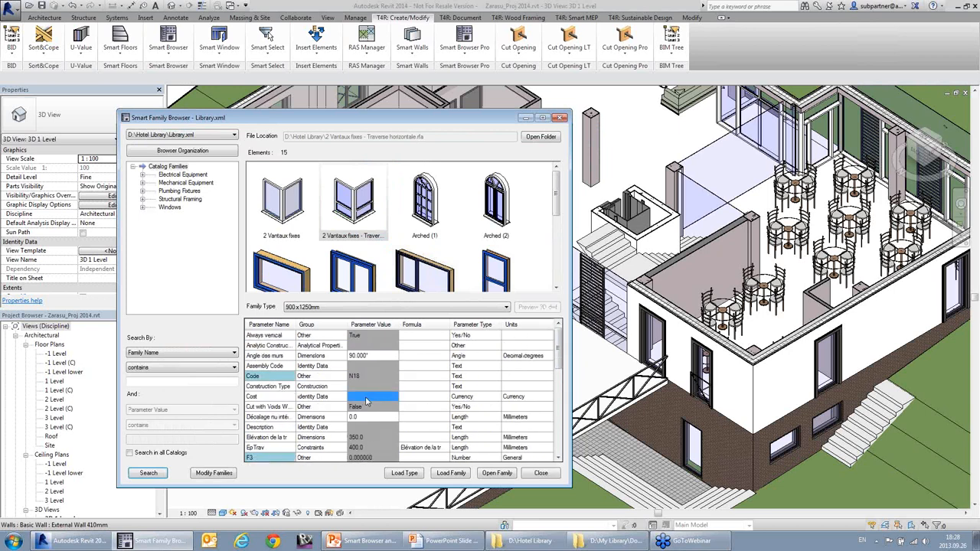
{"action": "left_click", "coordinate": [553, 475]}
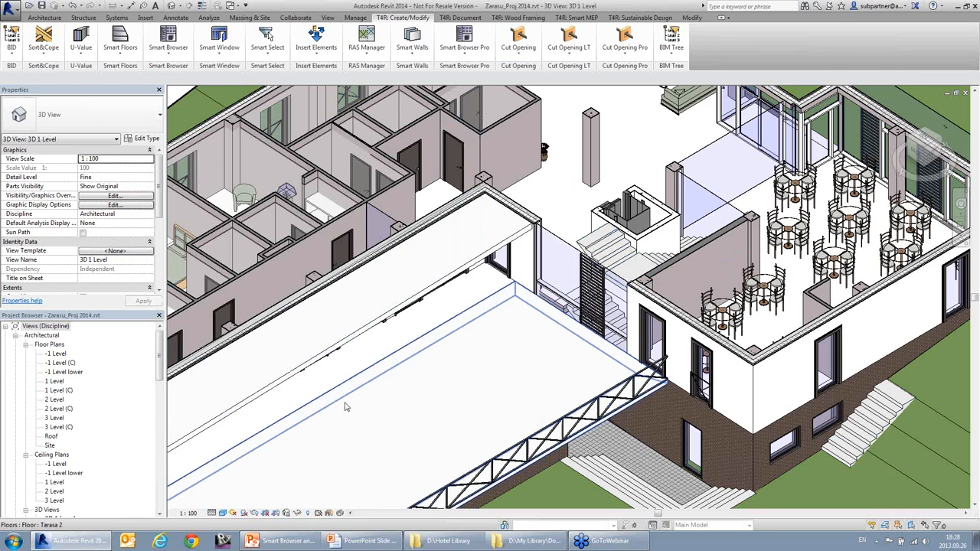
Step: Synchronize the Hotel Library browser data from Browser Options with Delete Backup's enabled
{"action": "left_click", "coordinate": [448, 541]}
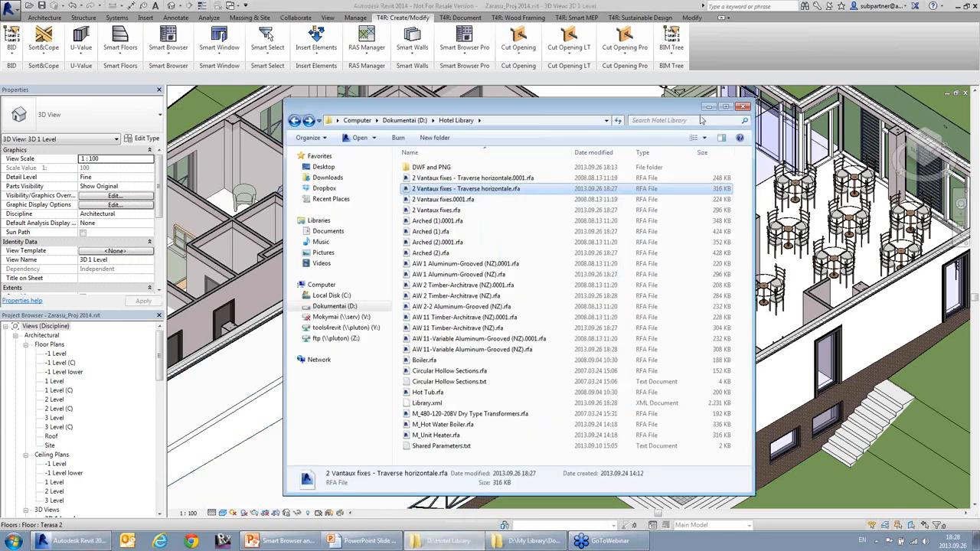
{"action": "left_click", "coordinate": [709, 107]}
{"action": "left_click", "coordinate": [442, 61]}
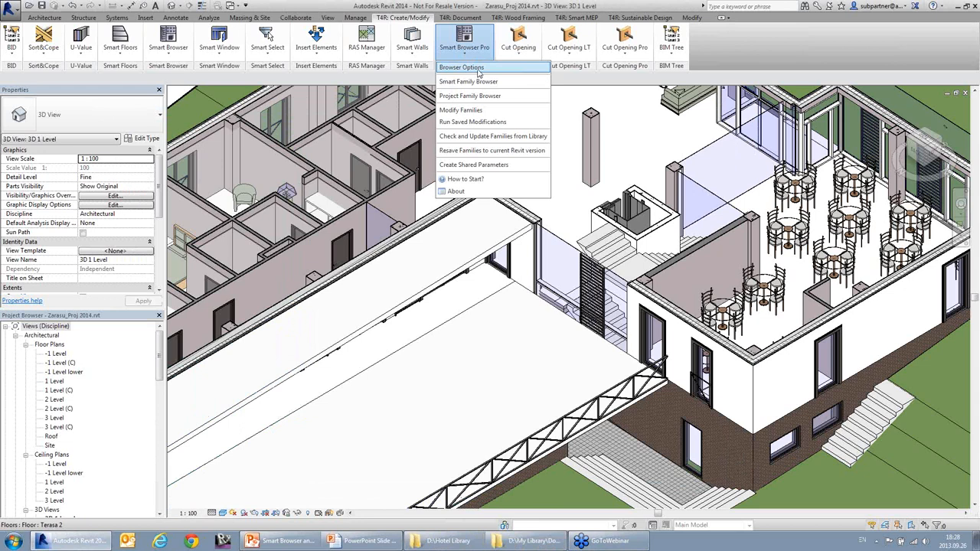
{"action": "left_click", "coordinate": [478, 74]}
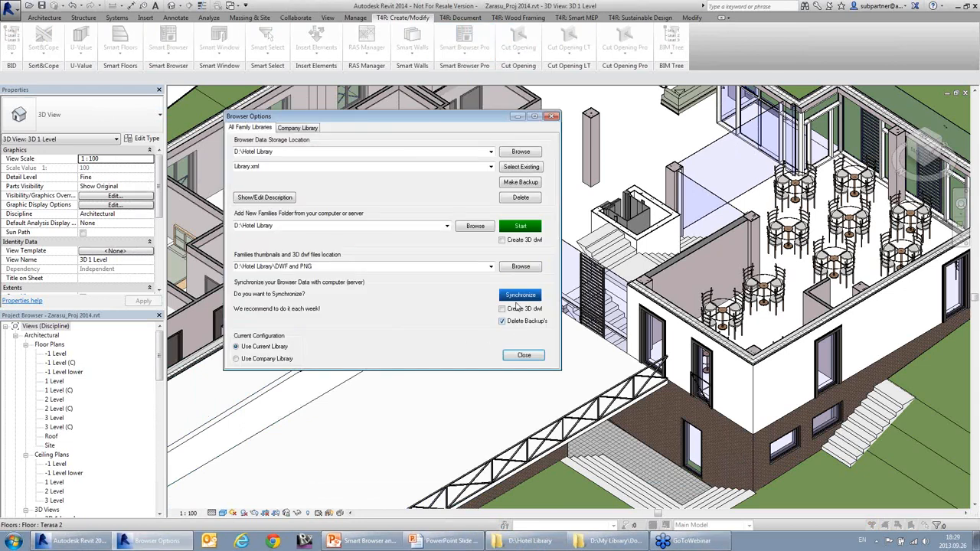
{"action": "left_click", "coordinate": [520, 295]}
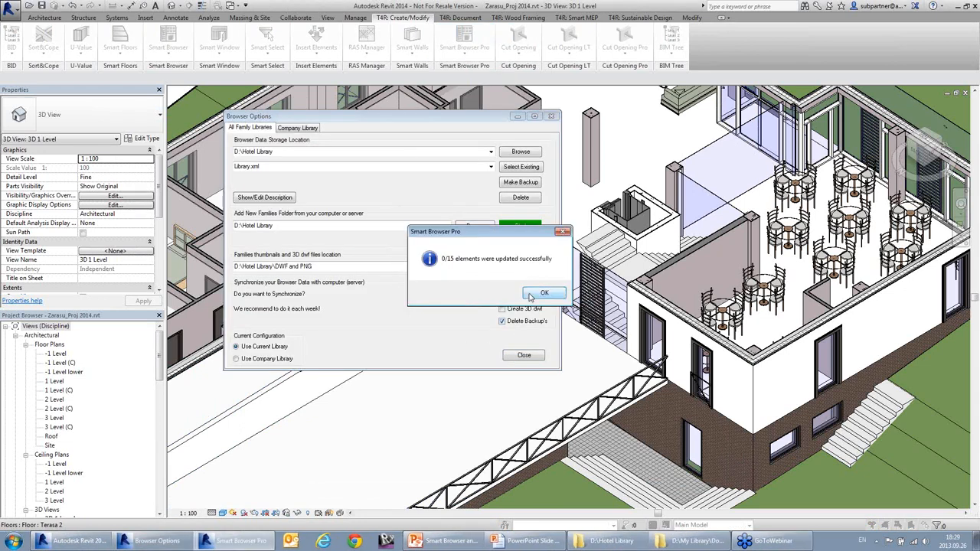
{"action": "left_click", "coordinate": [540, 294]}
Step: Check the Hotel Library folder for leftover backup files and close Browser Options
{"action": "left_click", "coordinate": [531, 541]}
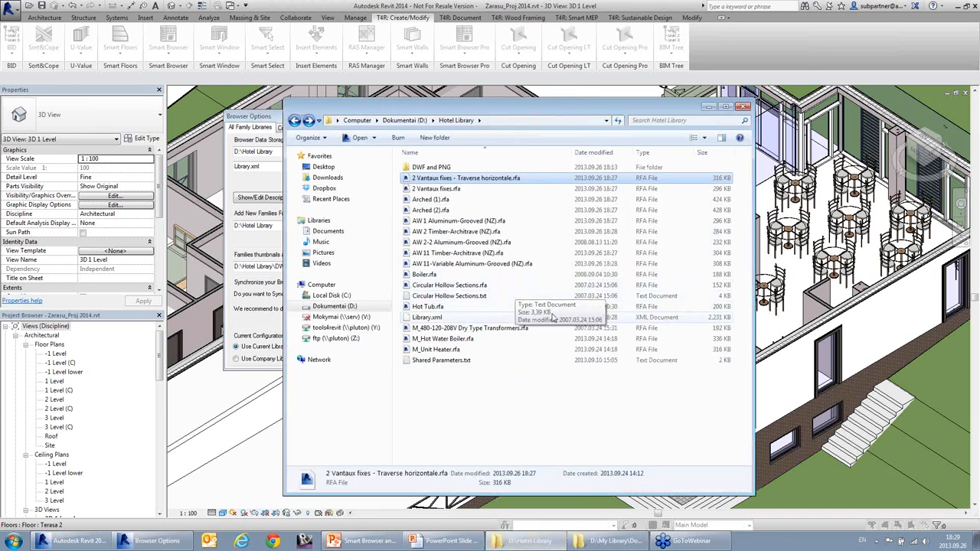
{"action": "left_click", "coordinate": [619, 542]}
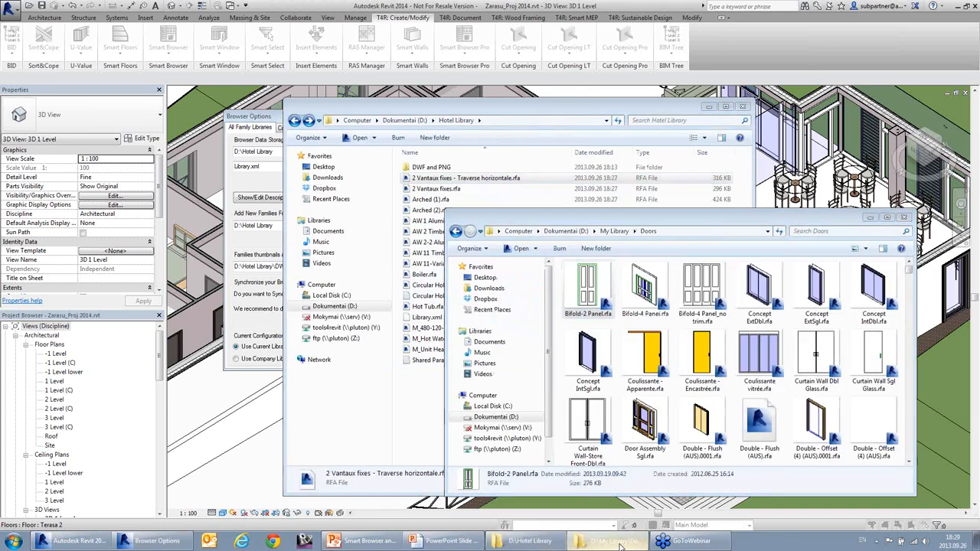
{"action": "left_click", "coordinate": [619, 542]}
{"action": "left_click", "coordinate": [708, 107]}
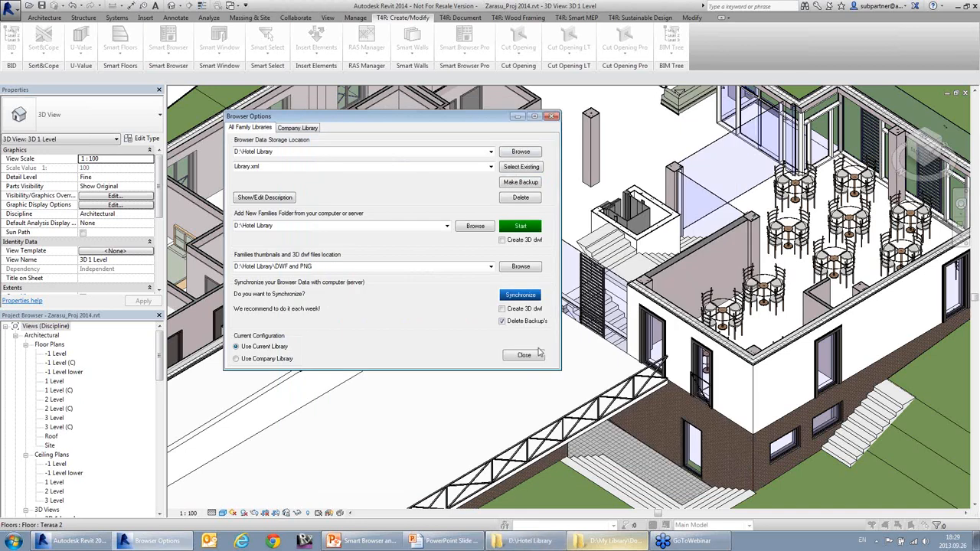
{"action": "left_click", "coordinate": [529, 357]}
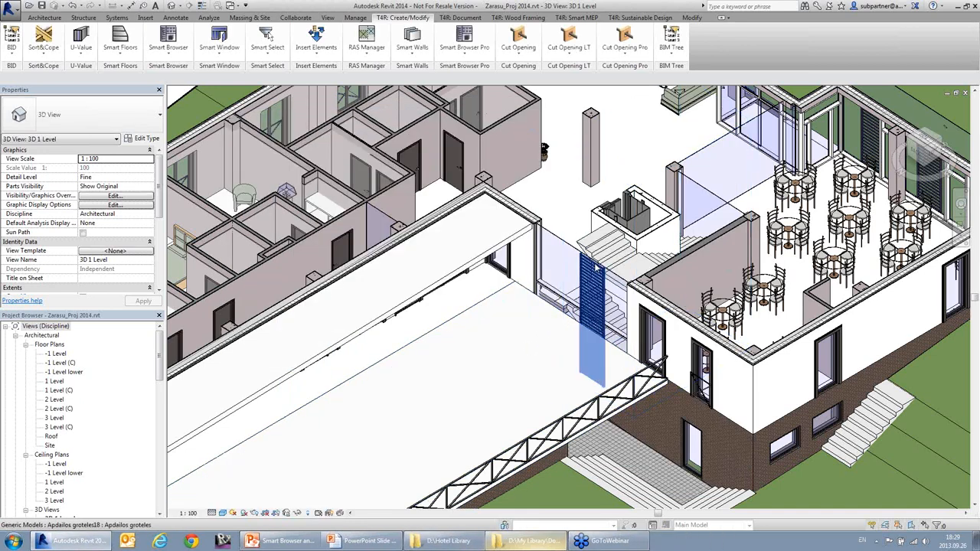
Step: Copy the Bifold-2 Panel.rfa door family from My Library\Doors into the Hotel Library folder
{"action": "left_click", "coordinate": [520, 545]}
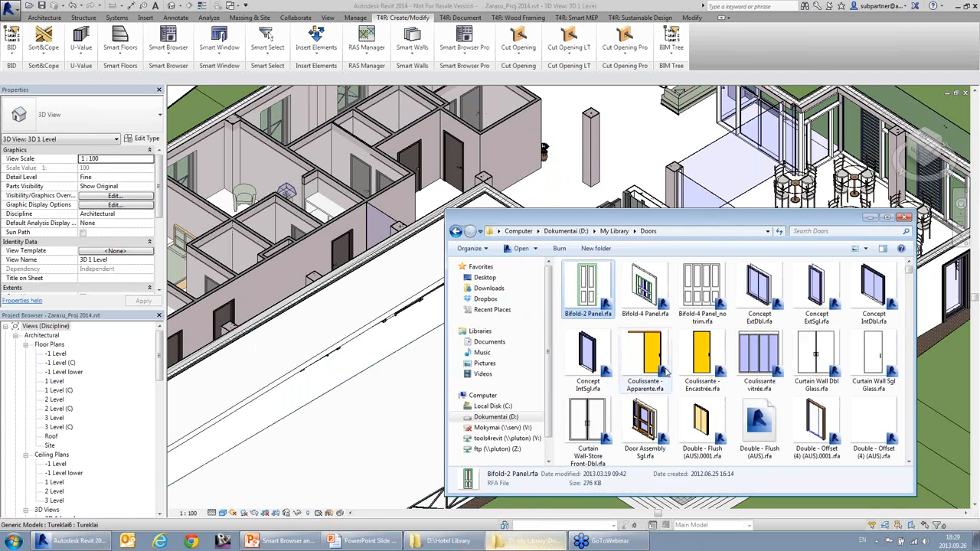
{"action": "left_click", "coordinate": [646, 360]}
{"action": "left_click", "coordinate": [579, 298]}
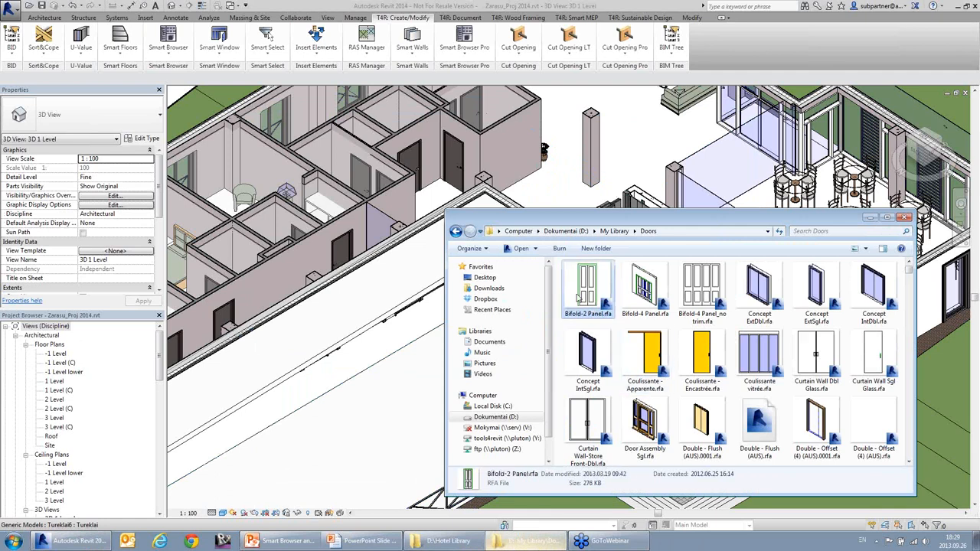
{"action": "left_click", "coordinate": [444, 541]}
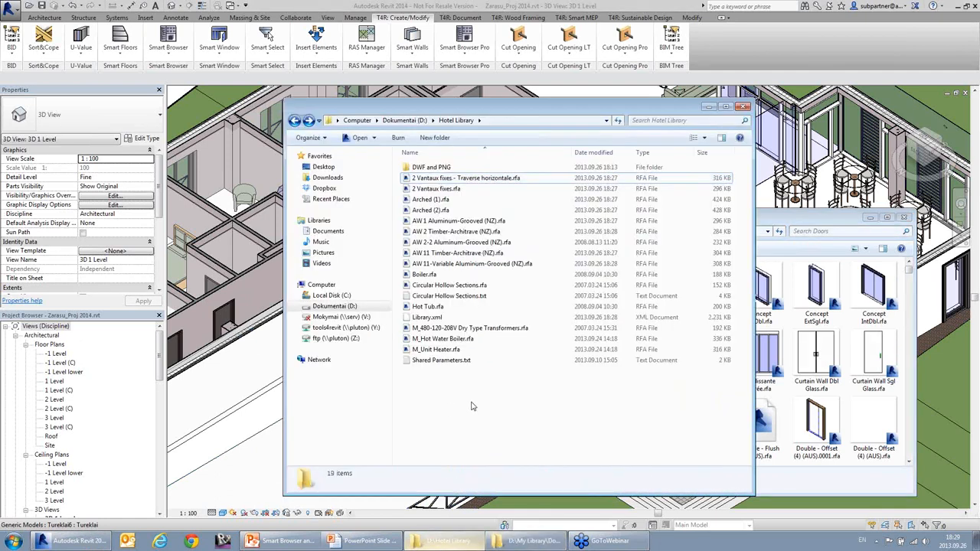
{"action": "key", "text": "ctrl+v"}
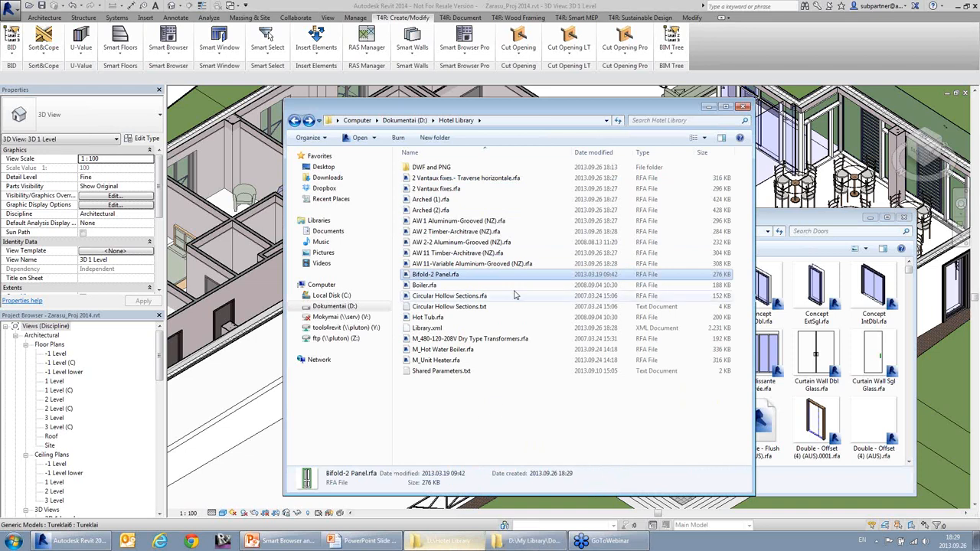
{"action": "left_click", "coordinate": [709, 112]}
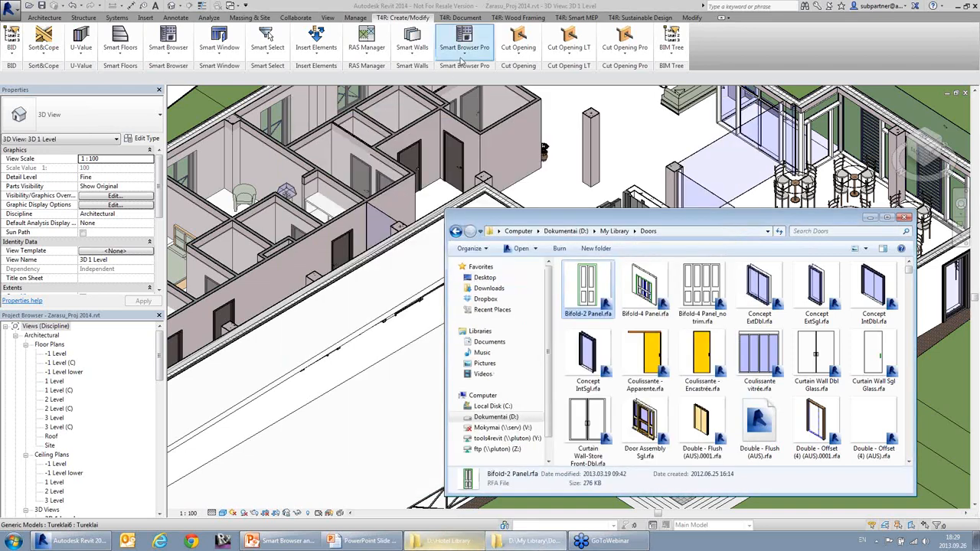
Step: Synchronize the Hotel Library data again to add the copied door family, and close Browser Options
{"action": "left_click", "coordinate": [464, 47]}
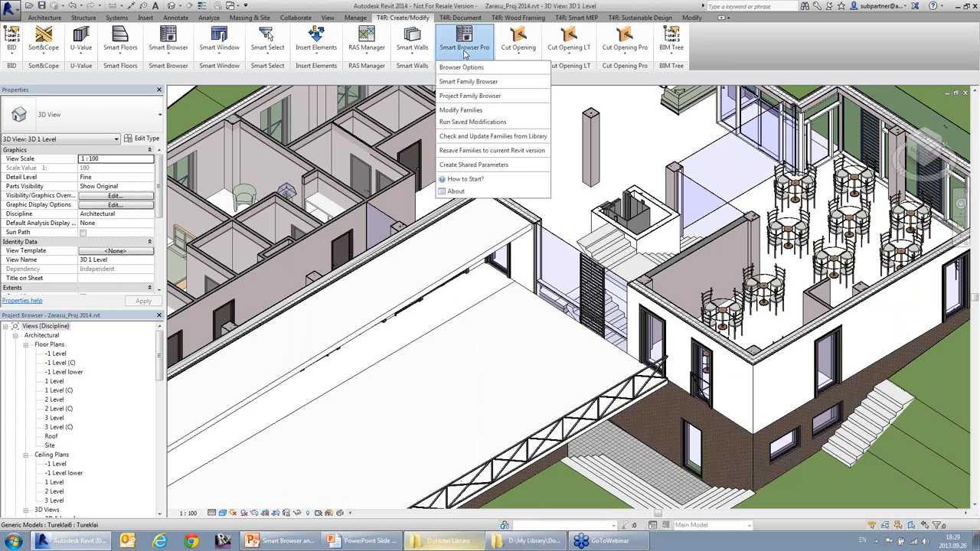
{"action": "left_click", "coordinate": [459, 67]}
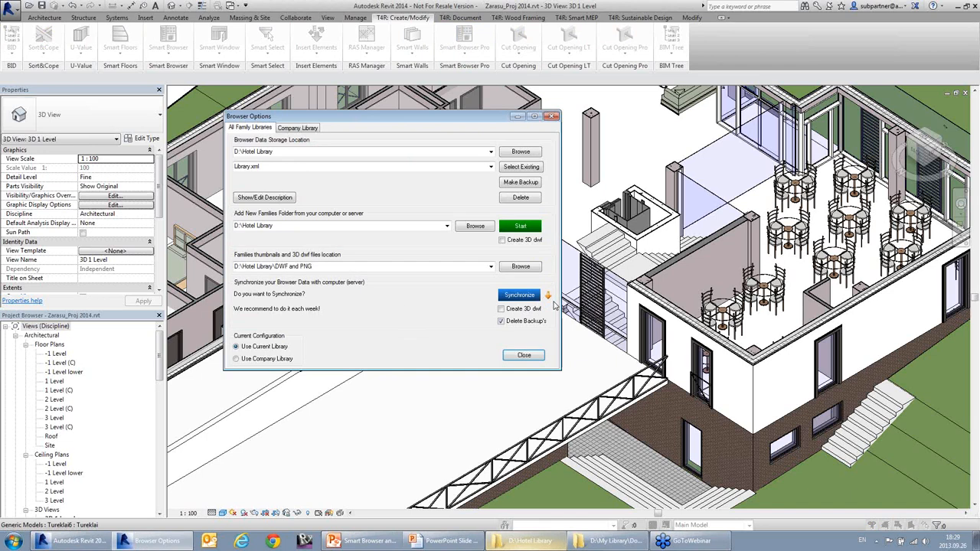
{"action": "left_click", "coordinate": [531, 297]}
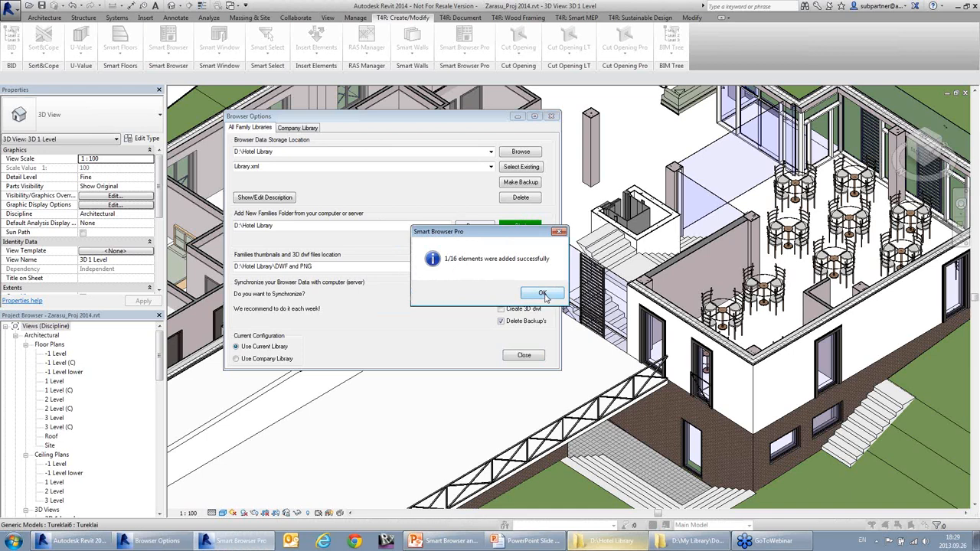
{"action": "left_click", "coordinate": [543, 294]}
{"action": "left_click_drag", "start_coordinate": [797, 220], "coordinate": [718, 235]}
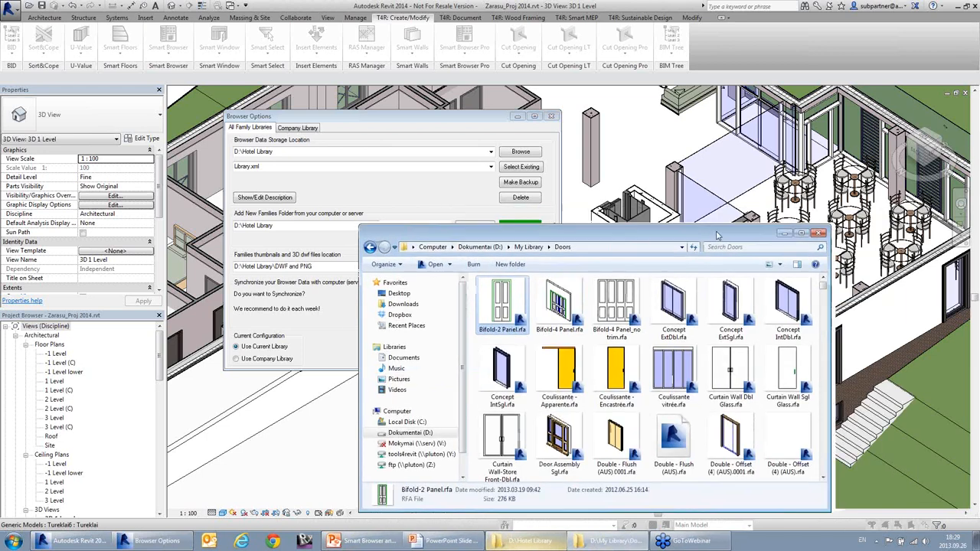
{"action": "left_click", "coordinate": [783, 233]}
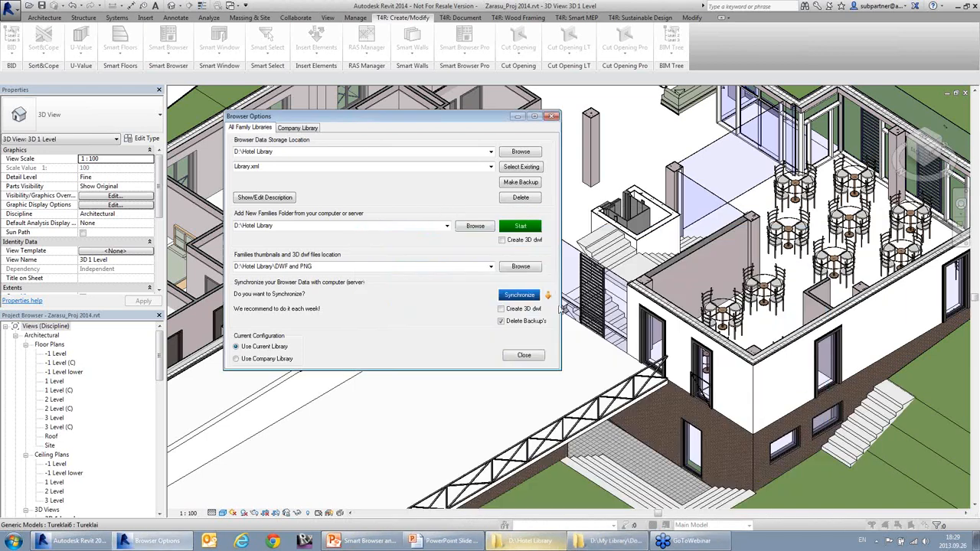
{"action": "left_click", "coordinate": [524, 356]}
Step: Open Check and Update Families from Library and select the RVT 2014 US Metric Library.xml as the library
{"action": "left_click", "coordinate": [469, 54]}
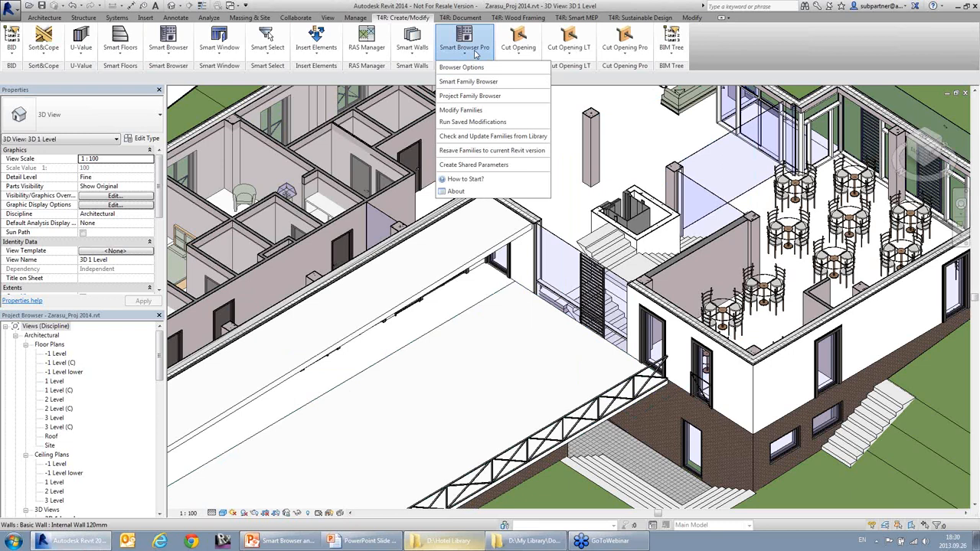
{"action": "left_click", "coordinate": [478, 138]}
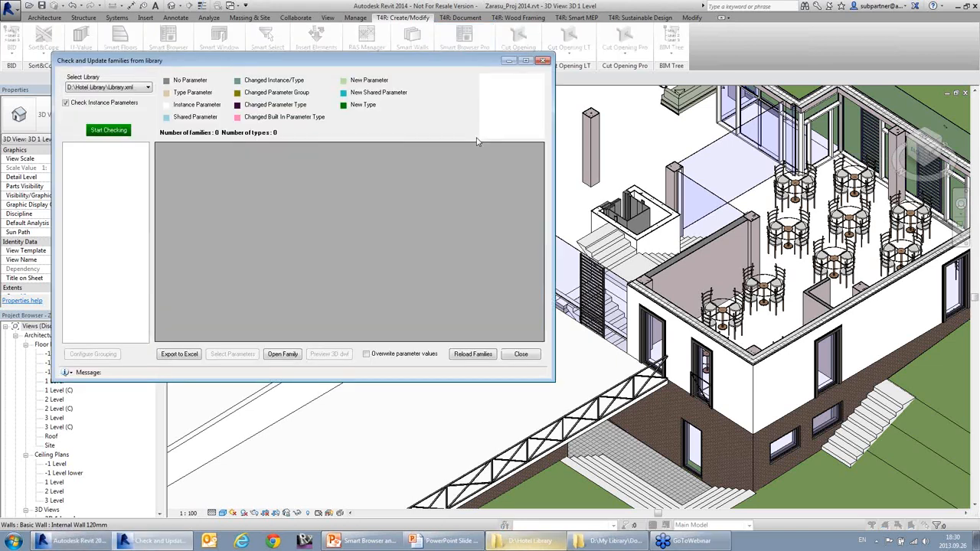
{"action": "left_click_drag", "start_coordinate": [383, 67], "coordinate": [442, 73]}
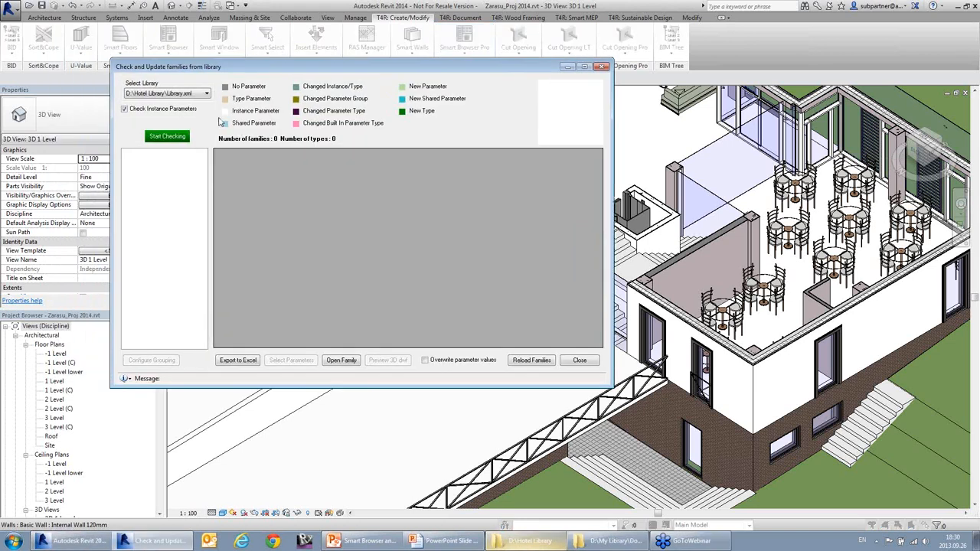
{"action": "left_click", "coordinate": [206, 93]}
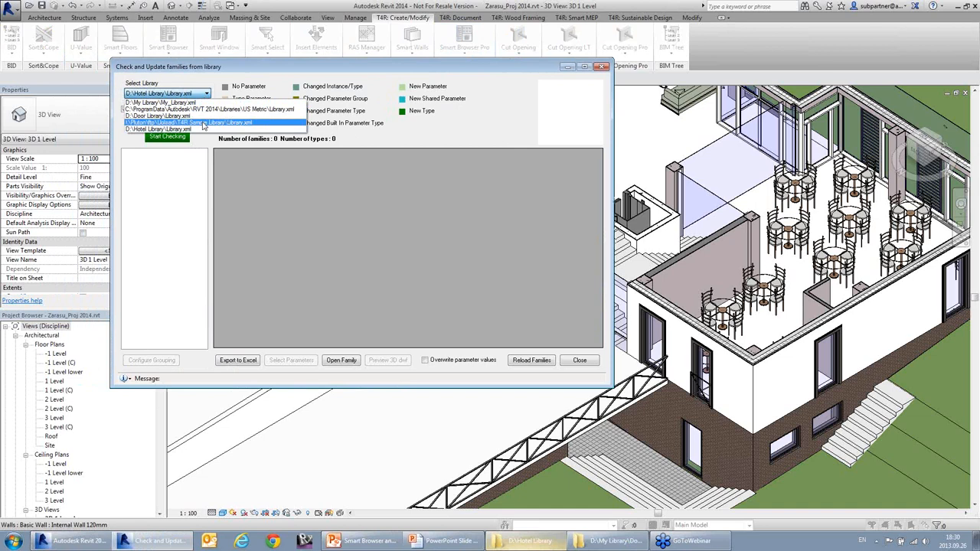
{"action": "left_click", "coordinate": [197, 109]}
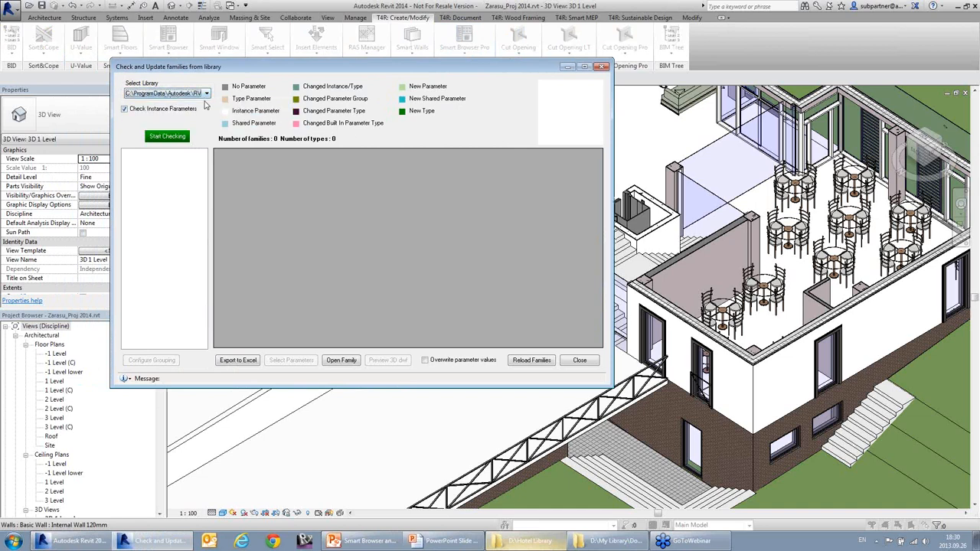
Step: Check the project families against the selected library, including instance parameters, and look through the listed families and types
{"action": "left_click", "coordinate": [176, 139]}
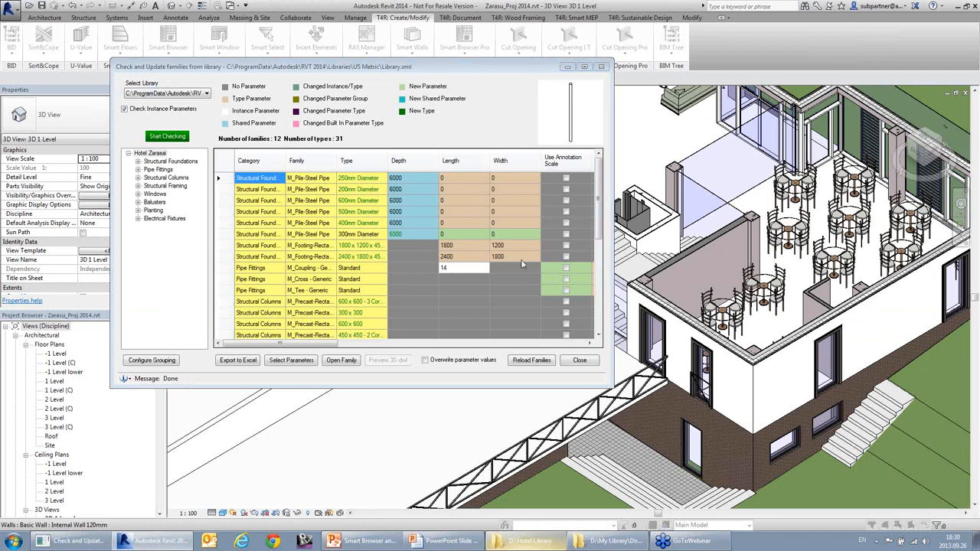
{"action": "left_click", "coordinate": [464, 189]}
{"action": "scroll", "coordinate": [493, 228], "scroll_direction": "down", "scroll_amount": 3}
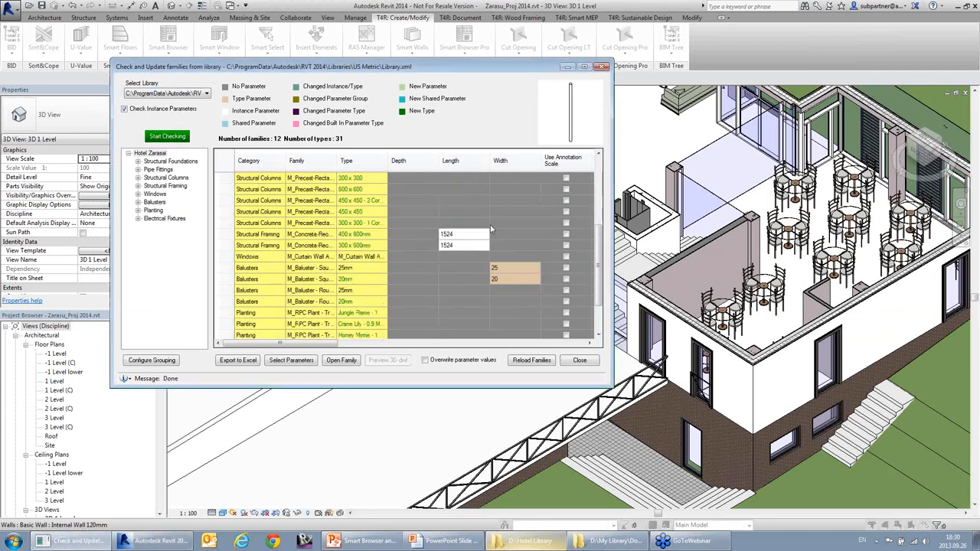
{"action": "scroll", "coordinate": [460, 223], "scroll_direction": "up", "scroll_amount": 3}
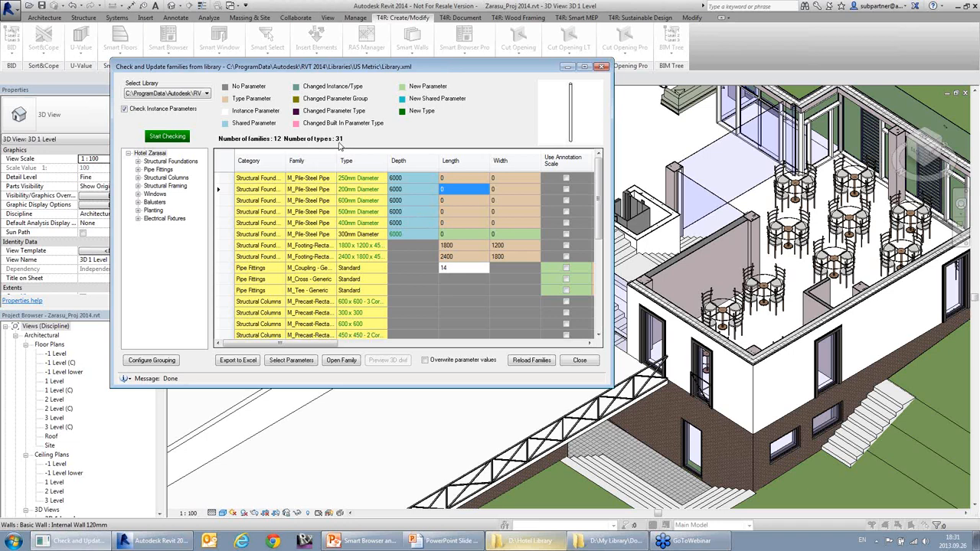
{"action": "left_click", "coordinate": [354, 233]}
{"action": "left_click", "coordinate": [357, 302]}
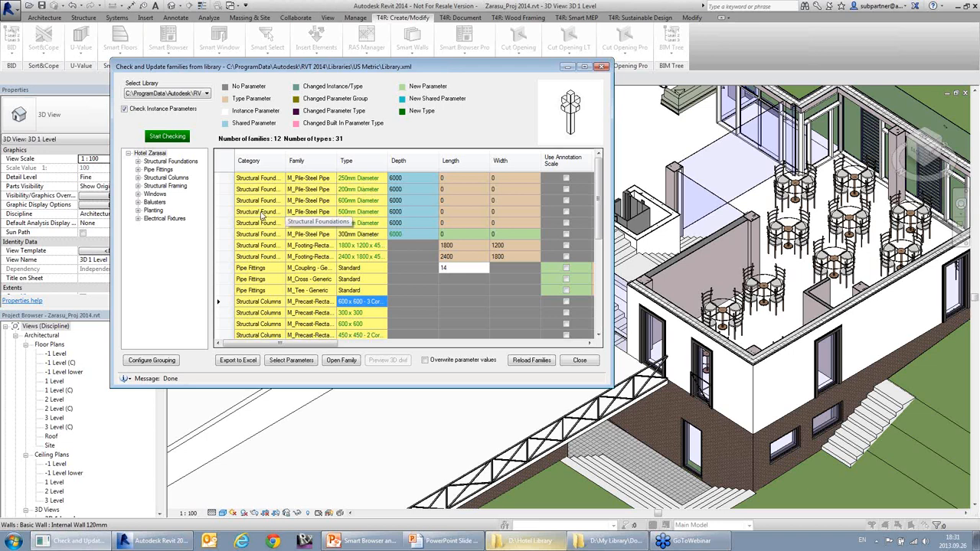
Step: Examine the colour-coded differences in the Depth, Length, Width and Use Annotation Scale parameters across all checked family types
{"action": "left_click", "coordinate": [419, 235]}
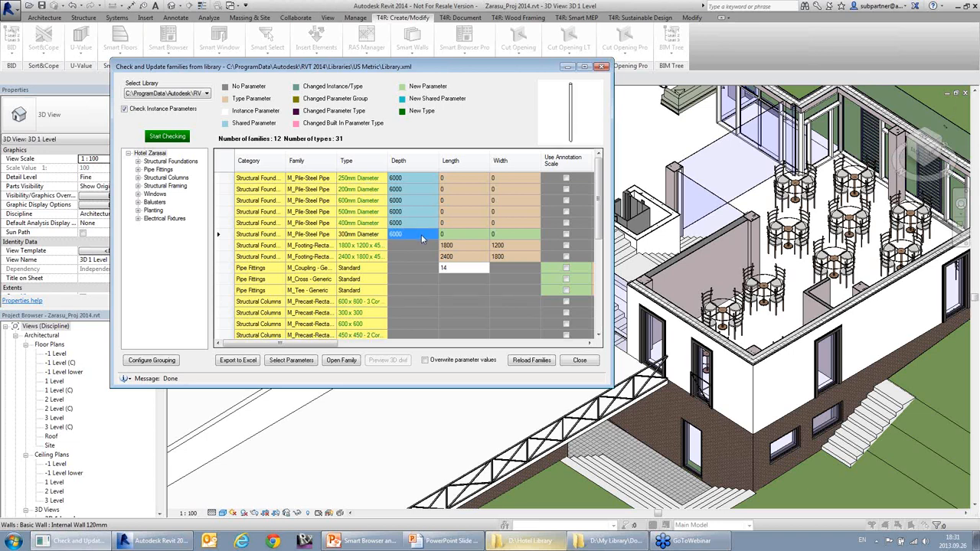
{"action": "left_click", "coordinate": [421, 210]}
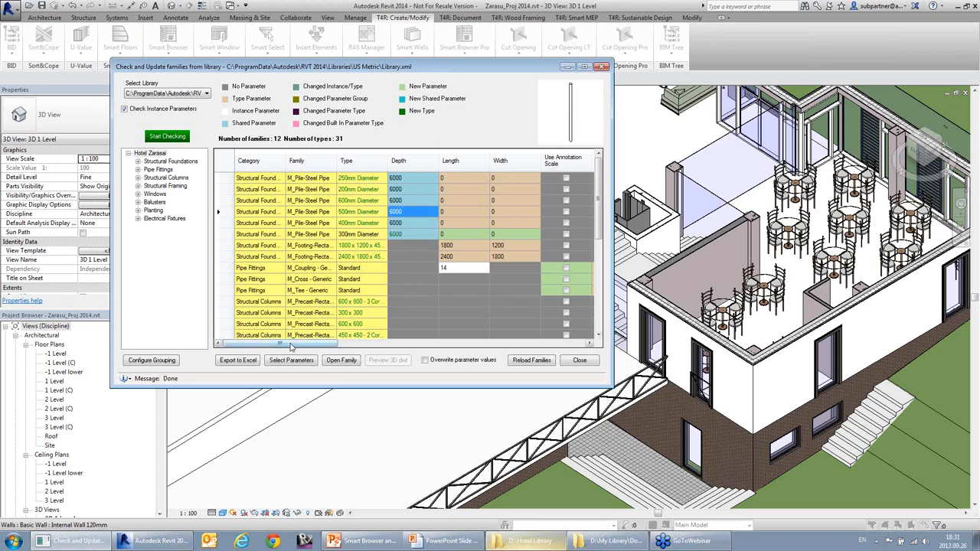
{"action": "left_click_drag", "start_coordinate": [293, 345], "coordinate": [337, 347]}
{"action": "left_click", "coordinate": [438, 272]}
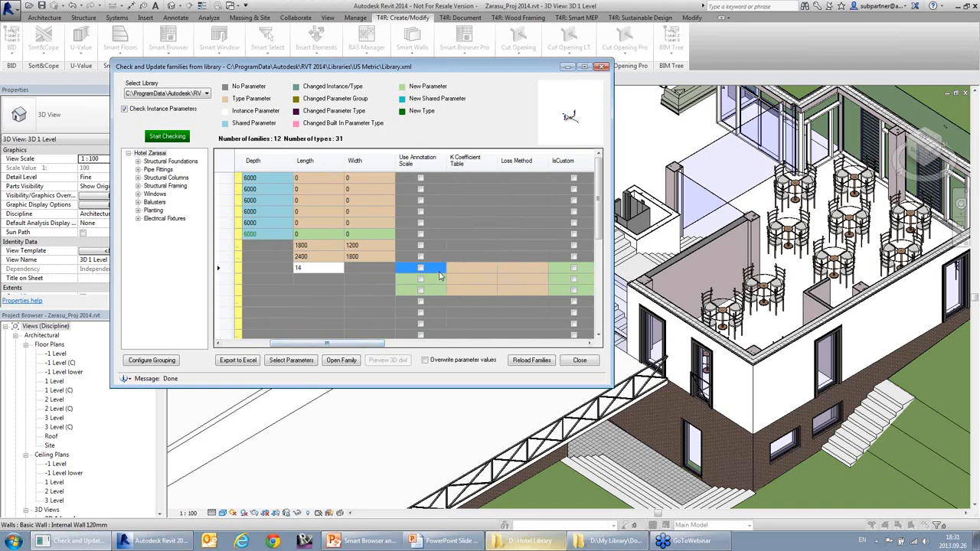
{"action": "left_click", "coordinate": [439, 293]}
{"action": "left_click", "coordinate": [436, 281]}
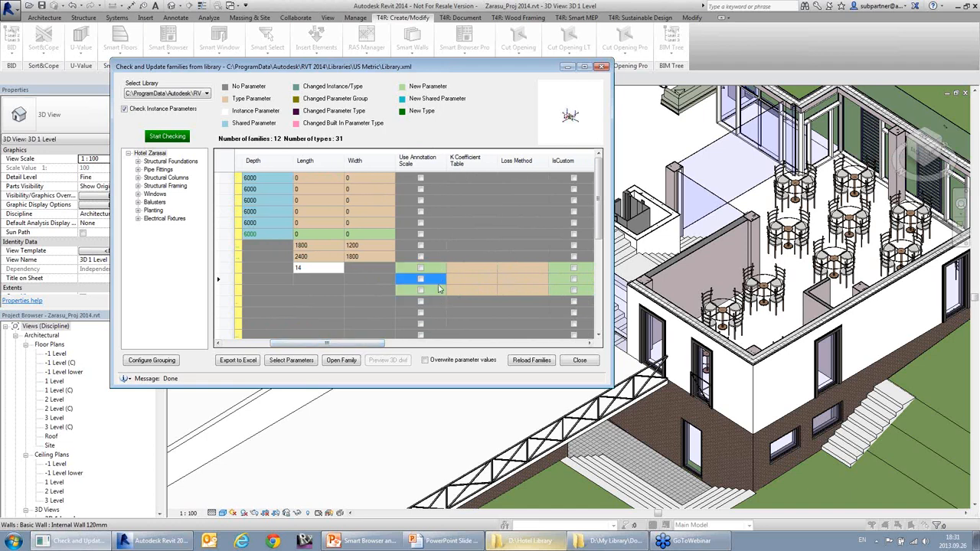
{"action": "left_click", "coordinate": [373, 234]}
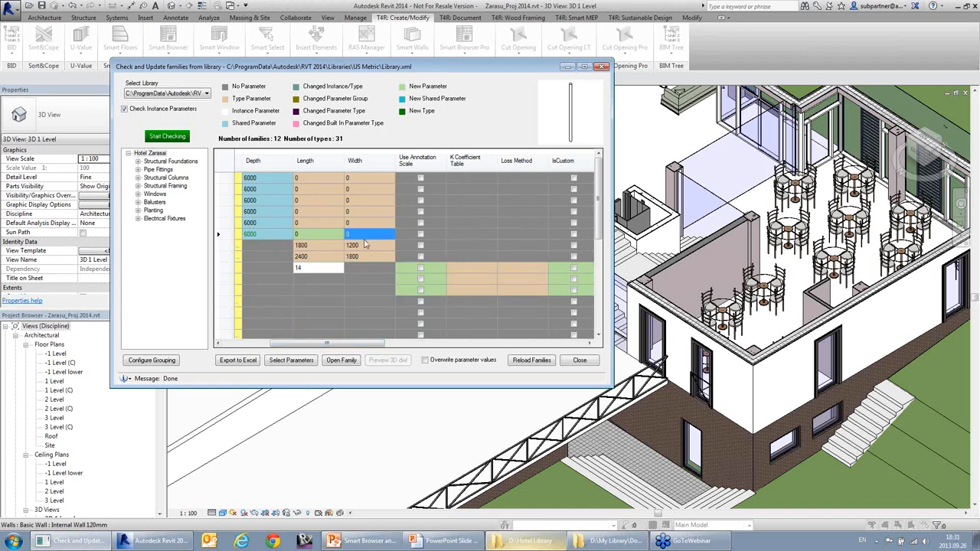
{"action": "left_click", "coordinate": [366, 257]}
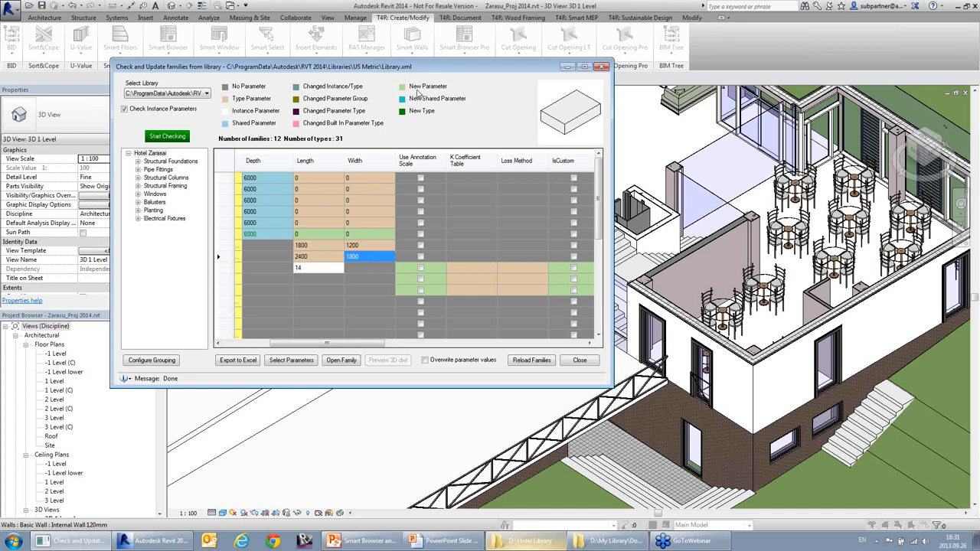
{"action": "left_click_drag", "start_coordinate": [601, 233], "coordinate": [602, 318]}
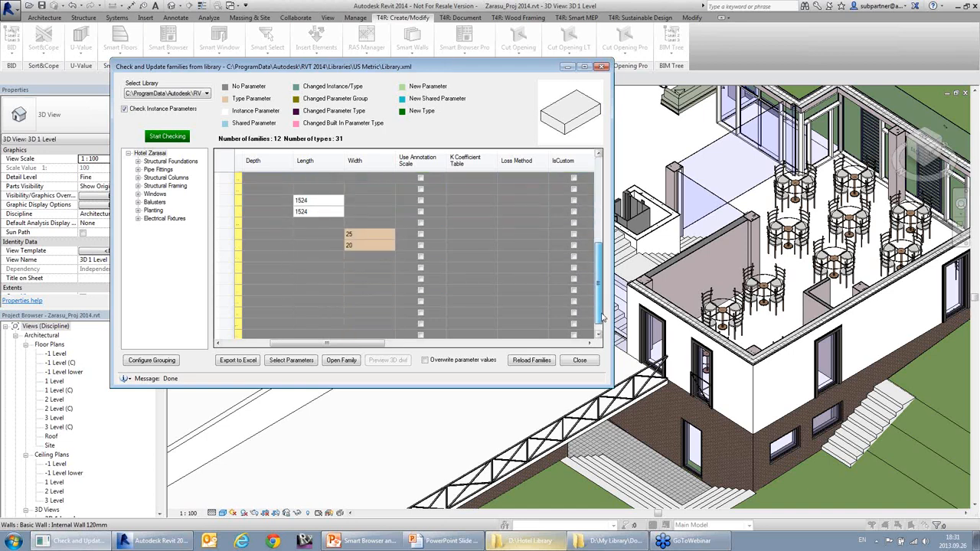
{"action": "left_click_drag", "start_coordinate": [364, 346], "coordinate": [287, 353]}
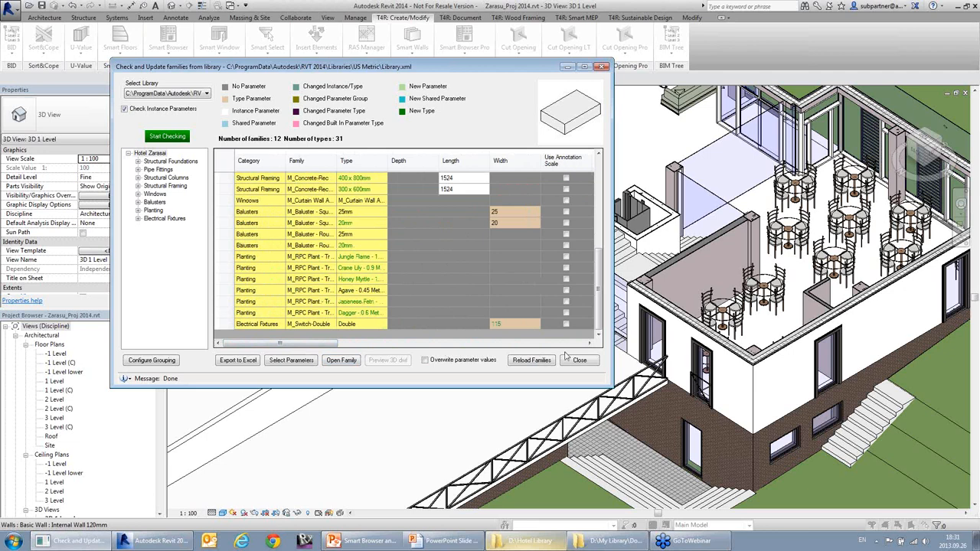
{"action": "left_click_drag", "start_coordinate": [602, 300], "coordinate": [594, 199]}
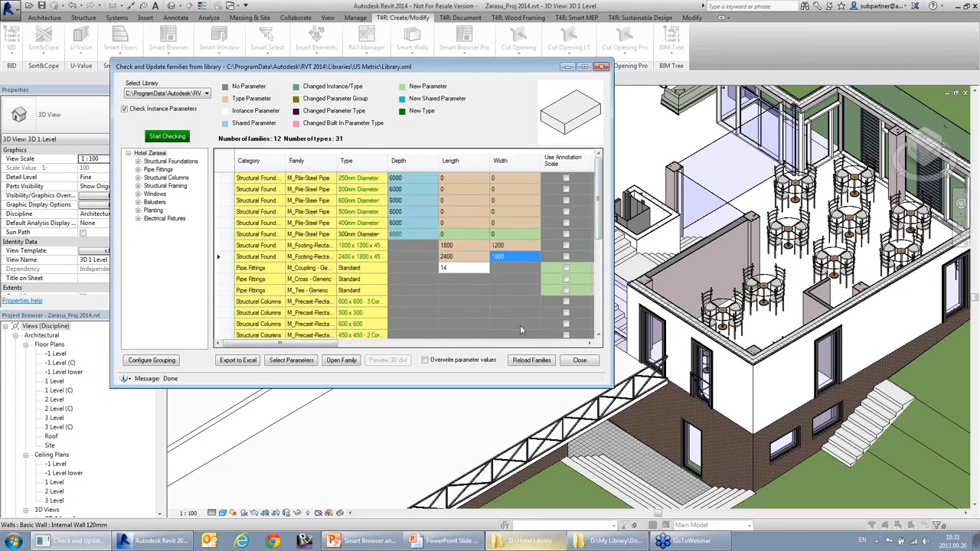
Step: View the check results for Windows, Balusters and Pipe Fittings separately, then for the whole Hotel Zarasai project
{"action": "left_click", "coordinate": [155, 195]}
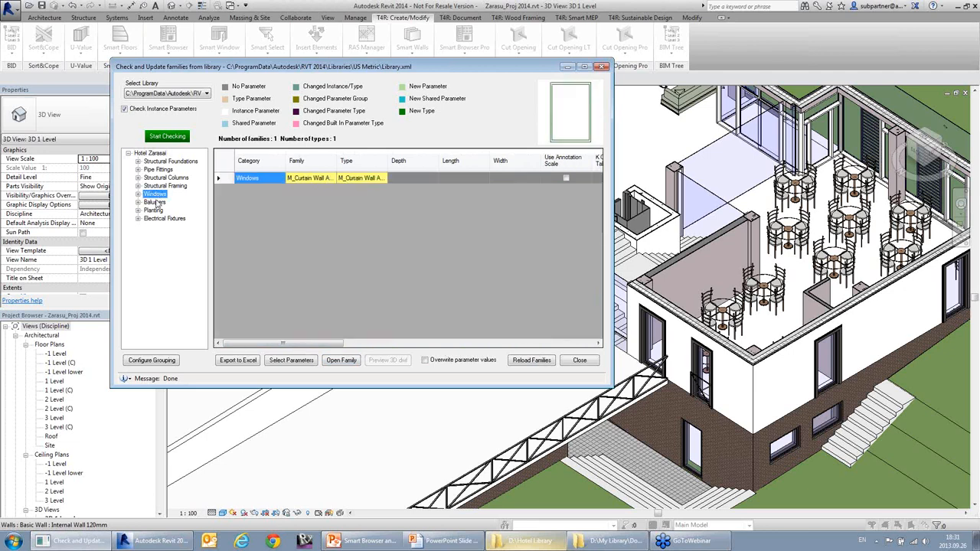
{"action": "left_click", "coordinate": [156, 202]}
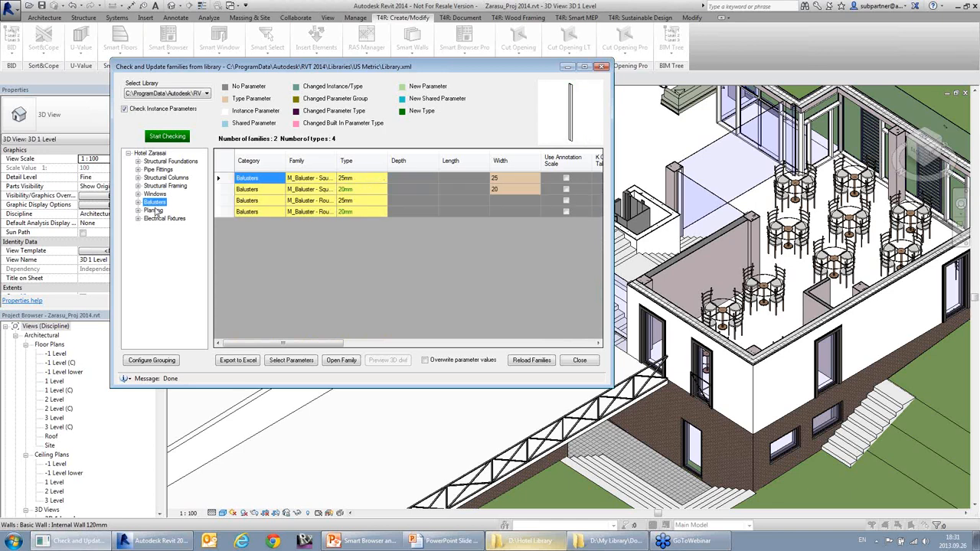
{"action": "left_click", "coordinate": [156, 170]}
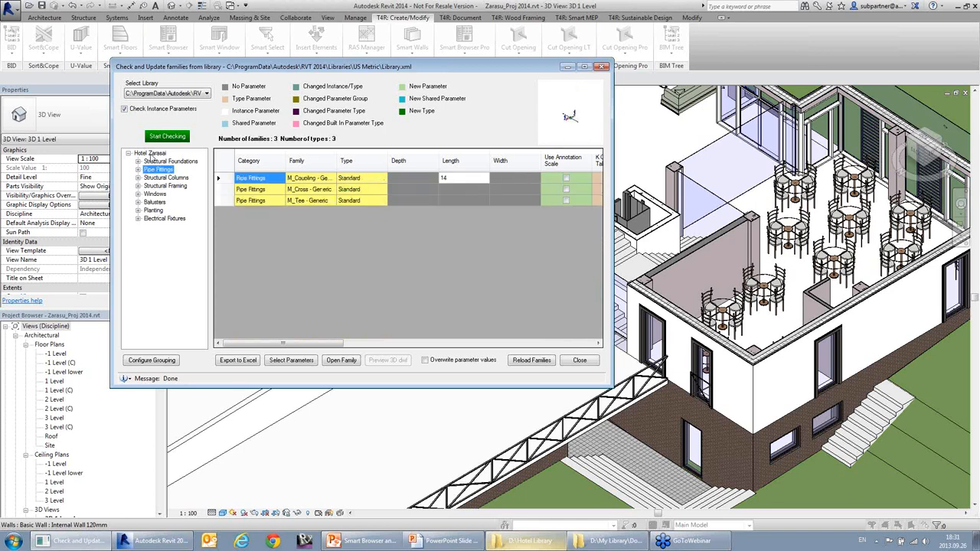
{"action": "left_click", "coordinate": [150, 154]}
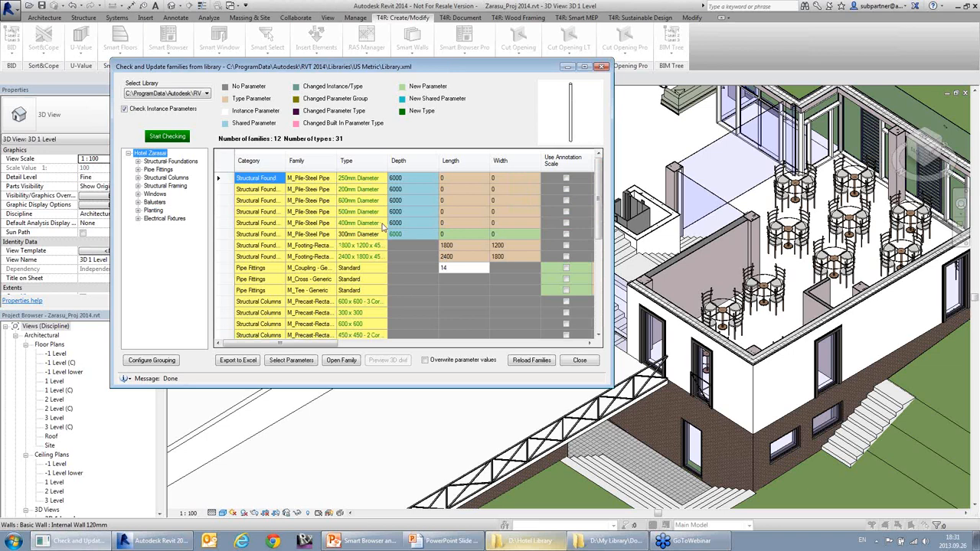
Step: Reload the checked families from the library with parameter values overwritten, and close the family check
{"action": "left_click", "coordinate": [432, 367]}
{"action": "left_click", "coordinate": [530, 362]}
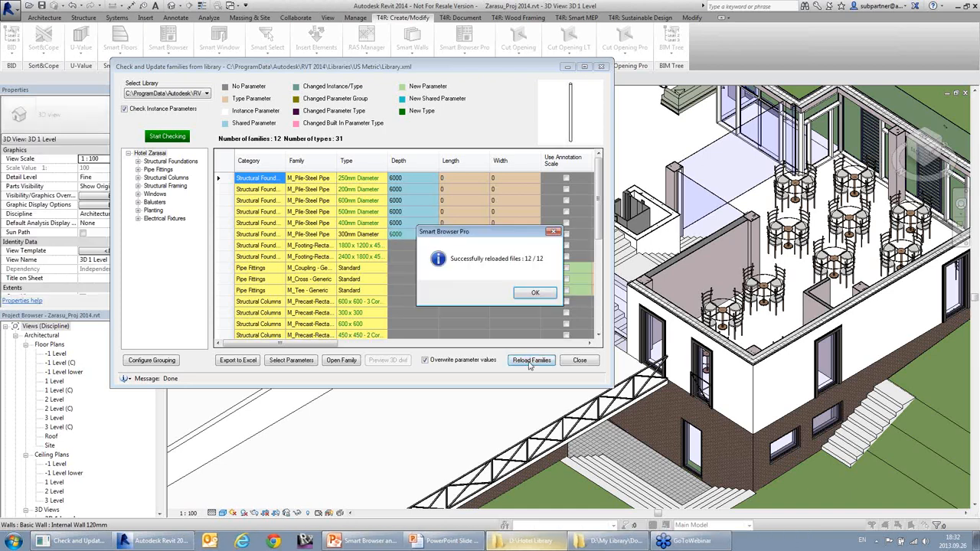
{"action": "left_click", "coordinate": [548, 296]}
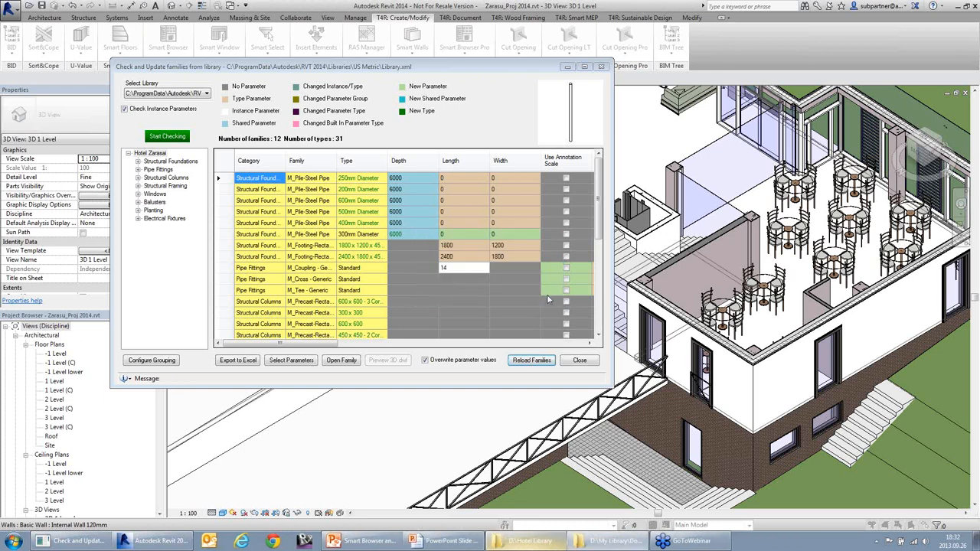
{"action": "left_click", "coordinate": [580, 362]}
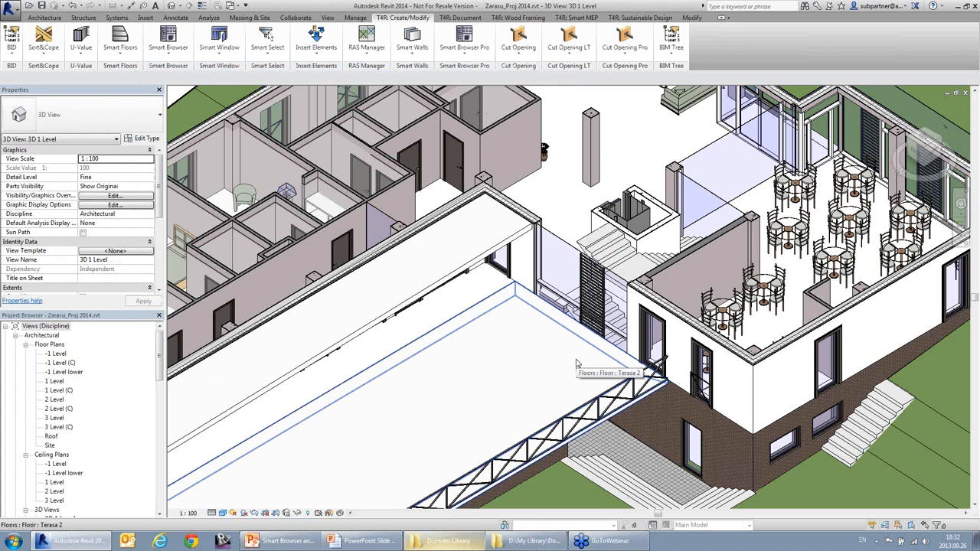
Step: Open the Project Family Browser and look through the project's family categories from Doors to the structural families
{"action": "left_click", "coordinate": [473, 49]}
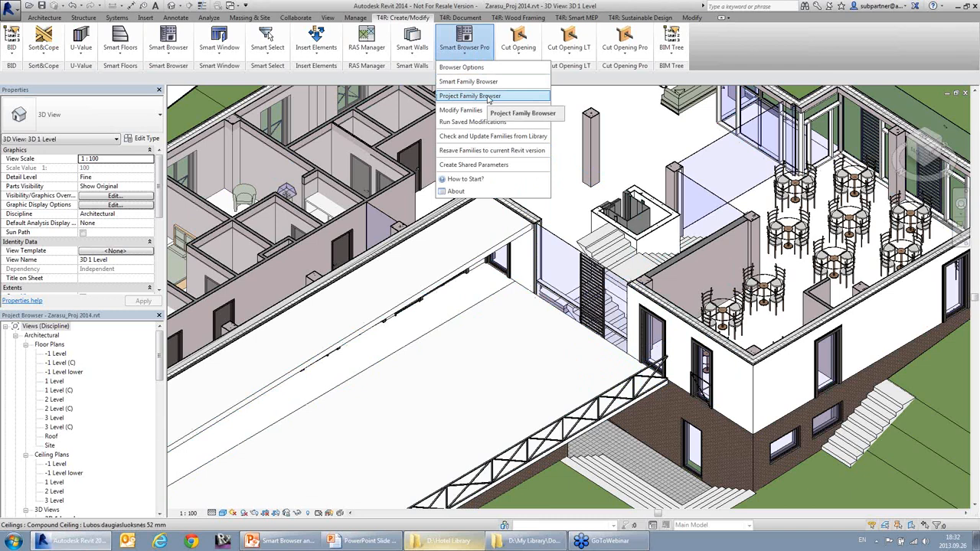
{"action": "left_click", "coordinate": [489, 98]}
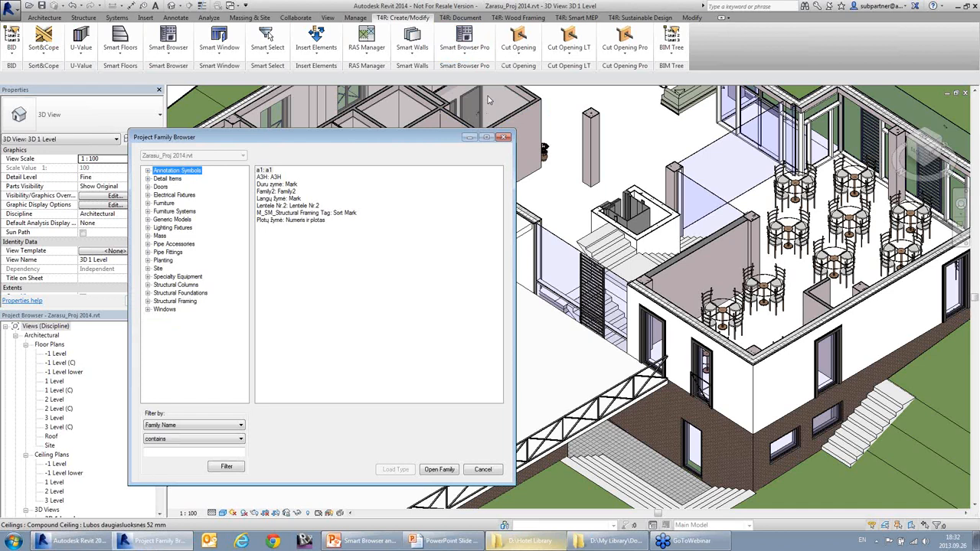
{"action": "left_click", "coordinate": [164, 187]}
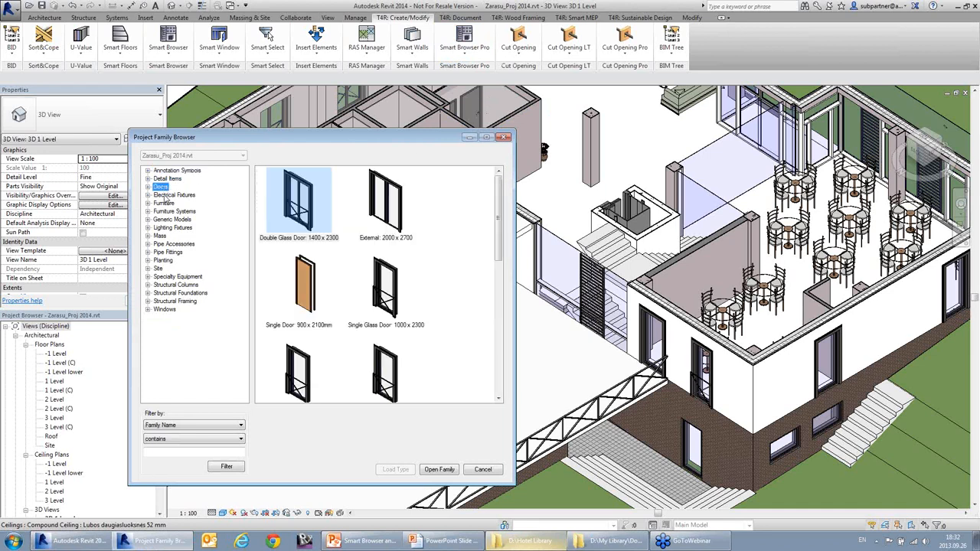
{"action": "left_click", "coordinate": [164, 196]}
{"action": "left_click", "coordinate": [164, 212]}
{"action": "left_click", "coordinate": [163, 227]}
{"action": "left_click", "coordinate": [162, 236]}
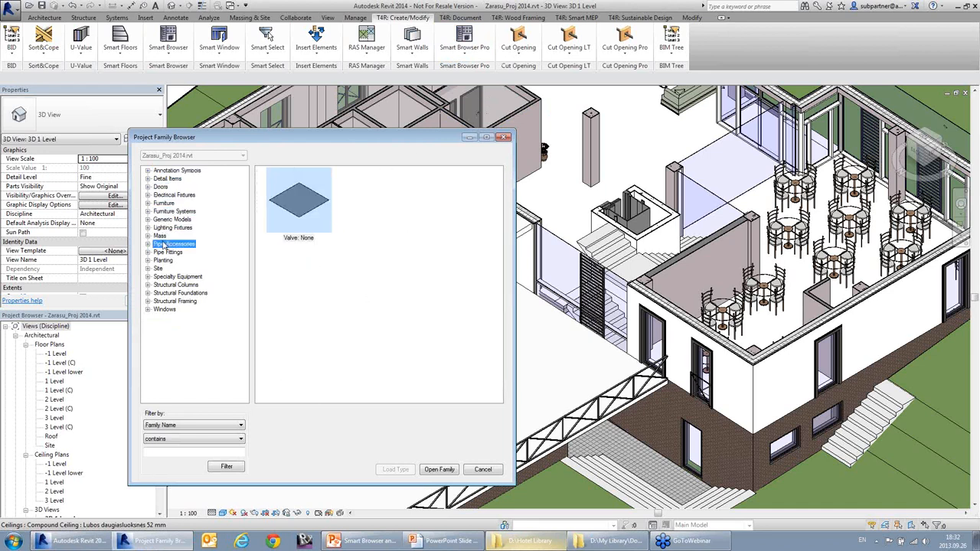
{"action": "left_click", "coordinate": [165, 251]}
{"action": "left_click", "coordinate": [163, 268]}
{"action": "left_click", "coordinate": [165, 276]}
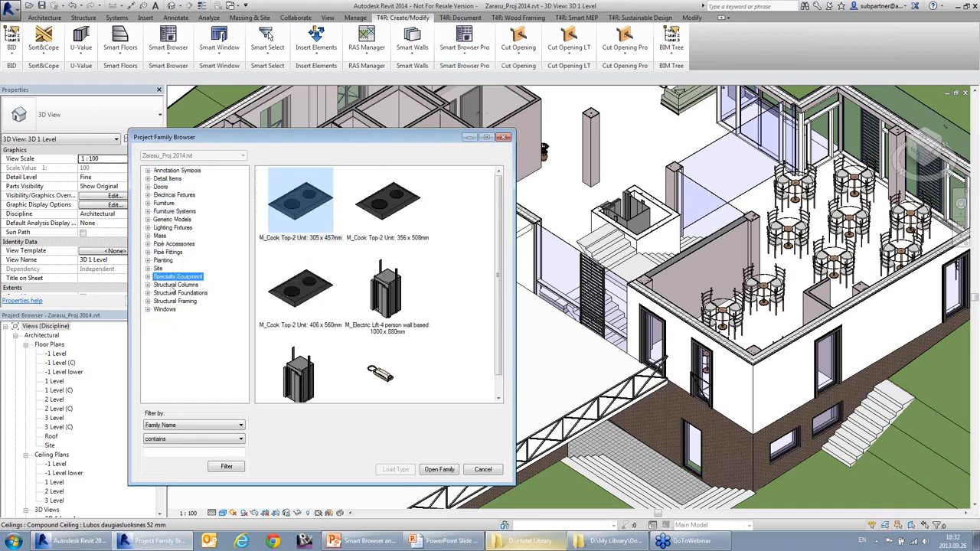
{"action": "left_click", "coordinate": [167, 285]}
Step: Look through the Furniture, Furniture Systems, Lighting Fixtures and Pipe Fittings families, and expand the Specialty Equipment category
{"action": "left_click", "coordinate": [164, 244]}
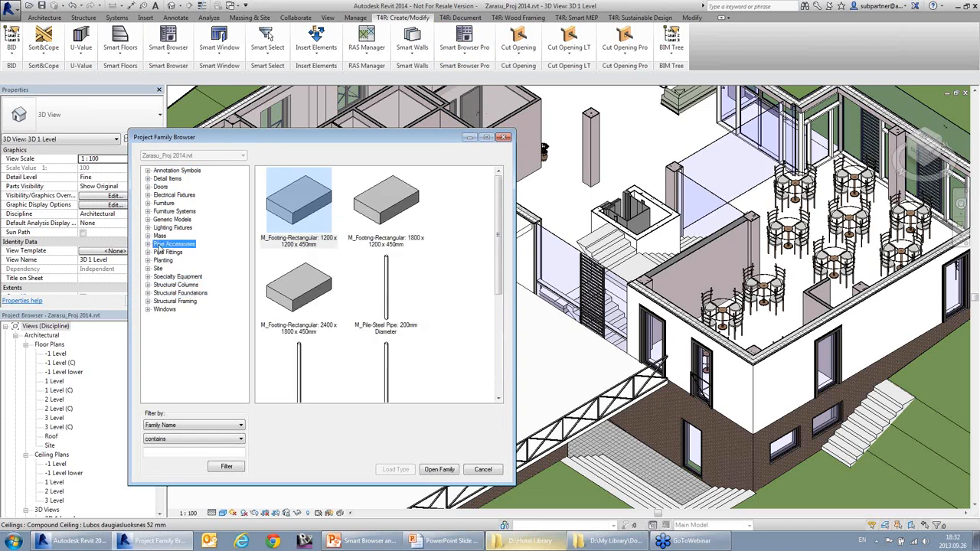
{"action": "left_click", "coordinate": [164, 220]}
{"action": "left_click", "coordinate": [164, 203]}
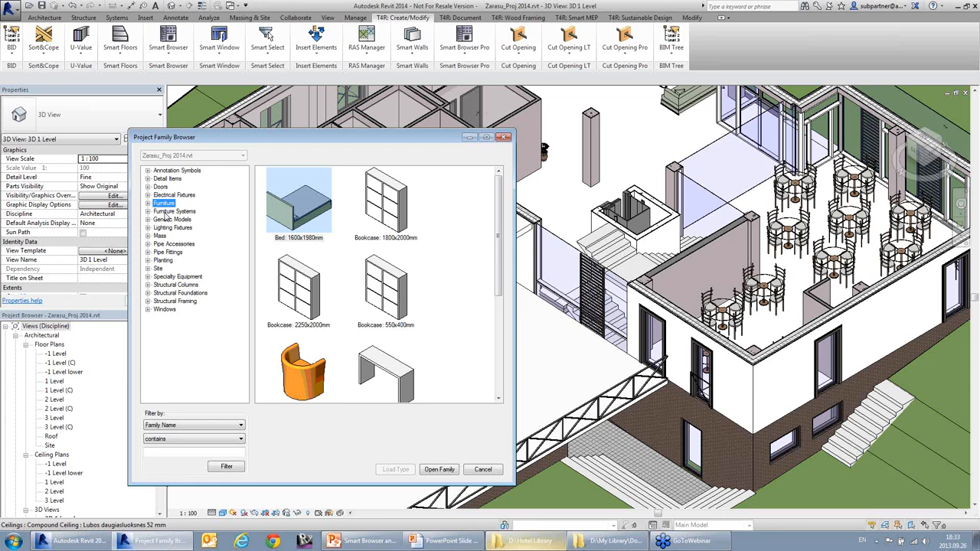
{"action": "left_click", "coordinate": [167, 212]}
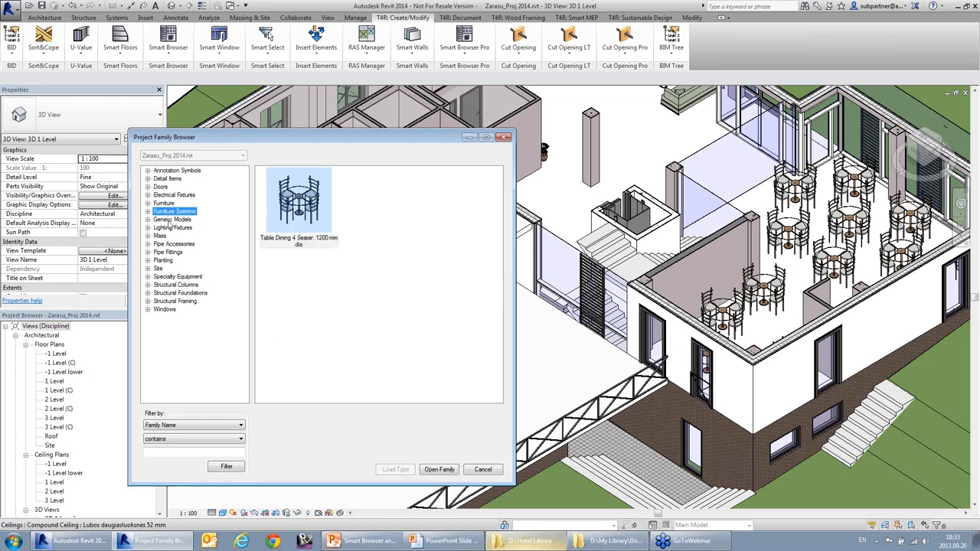
{"action": "left_click", "coordinate": [170, 220]}
{"action": "left_click", "coordinate": [171, 227]}
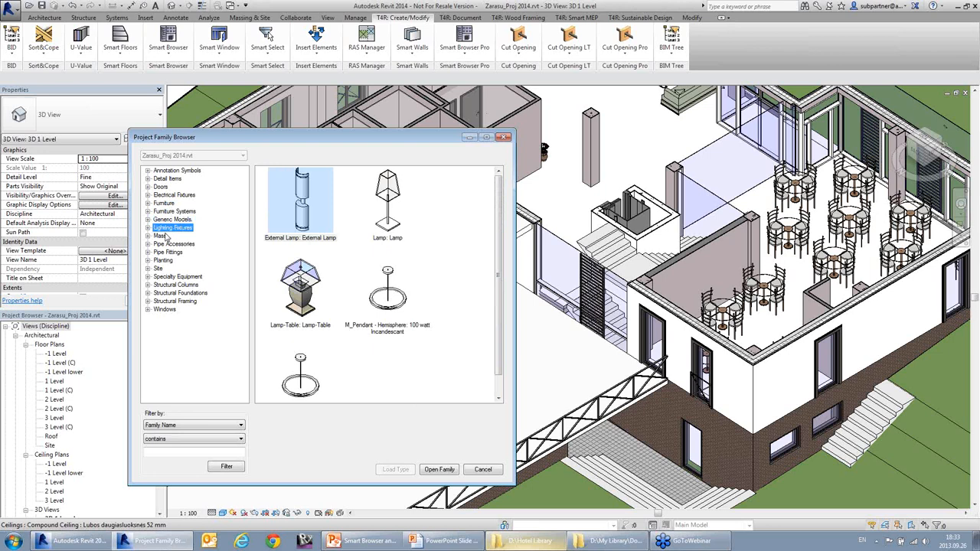
{"action": "left_click", "coordinate": [164, 236]}
{"action": "left_click", "coordinate": [166, 245]}
{"action": "left_click", "coordinate": [166, 252]}
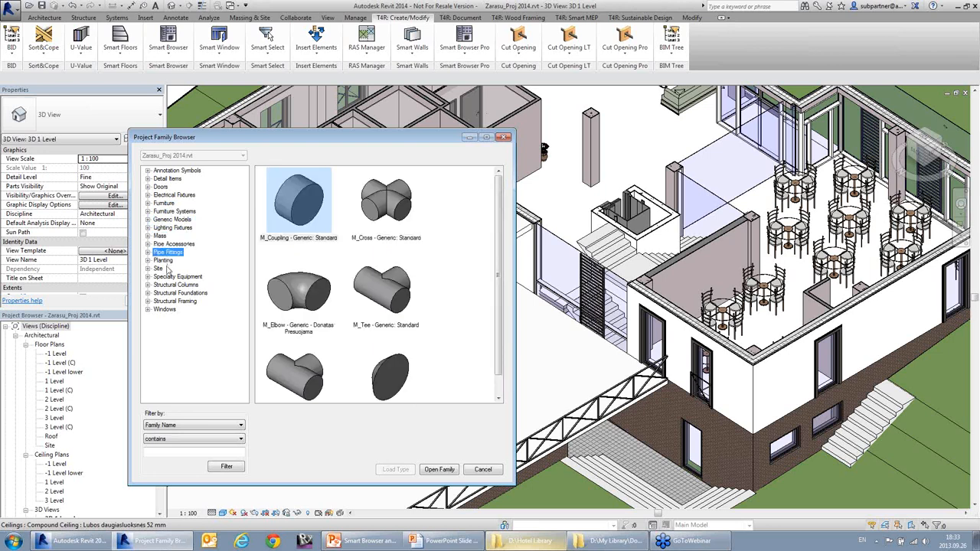
{"action": "left_click", "coordinate": [171, 276]}
{"action": "left_click", "coordinate": [148, 277]}
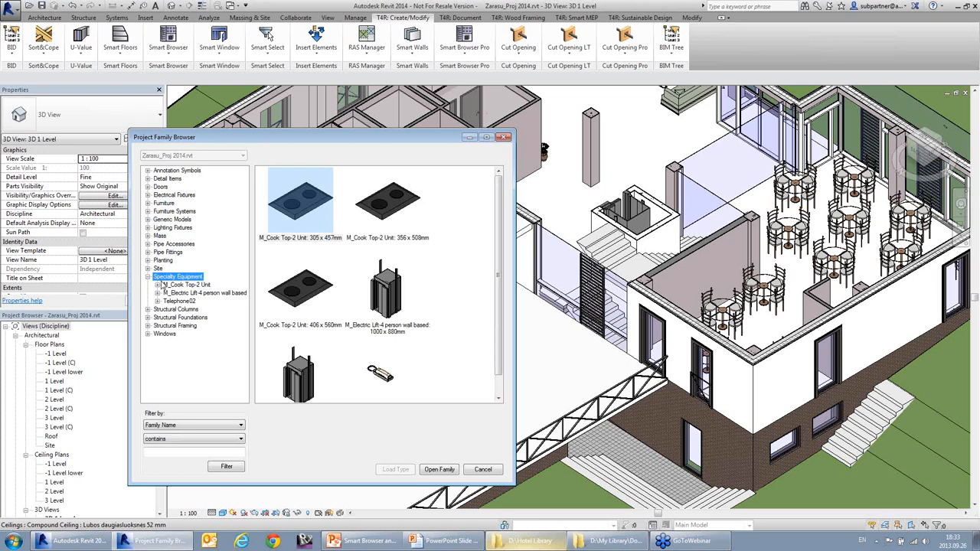
Step: Create a new project with the default template and move the Project Family Browser window aside
{"action": "left_click", "coordinate": [11, 11]}
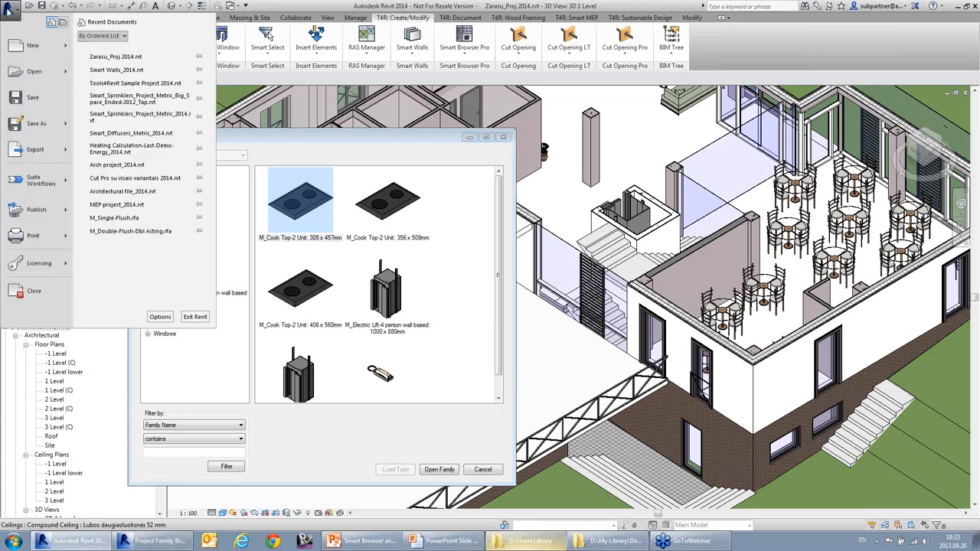
{"action": "left_click", "coordinate": [31, 48]}
{"action": "left_click", "coordinate": [468, 304]}
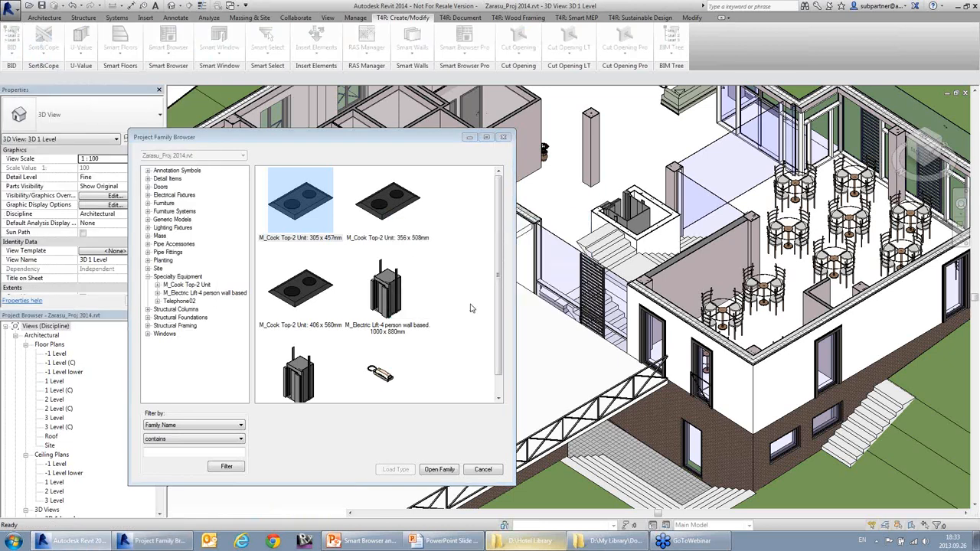
{"action": "left_click", "coordinate": [409, 143]}
{"action": "left_click_drag", "start_coordinate": [410, 144], "coordinate": [333, 140]}
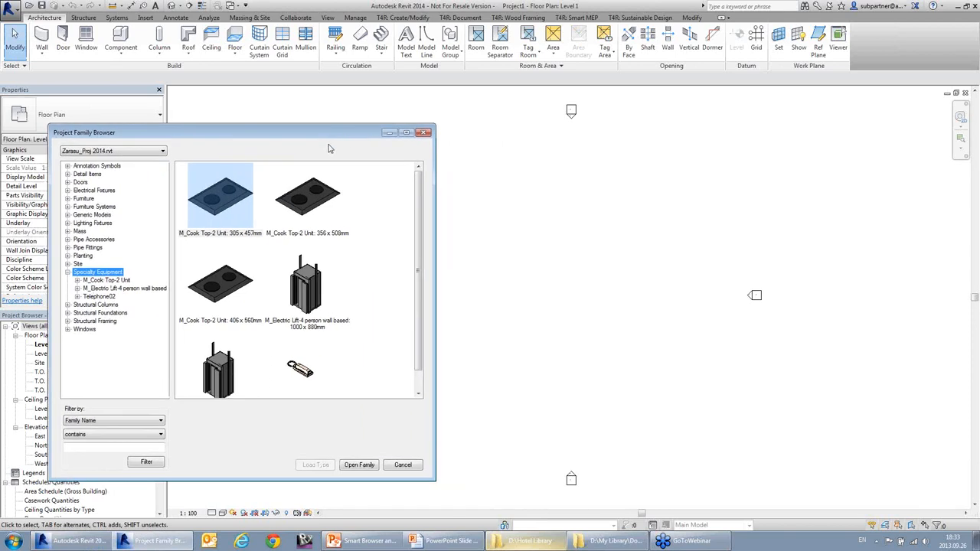
Step: Switch the Project Family Browser to Project1 and look through its Detail Items, Doors and structural families
{"action": "left_click", "coordinate": [160, 152]}
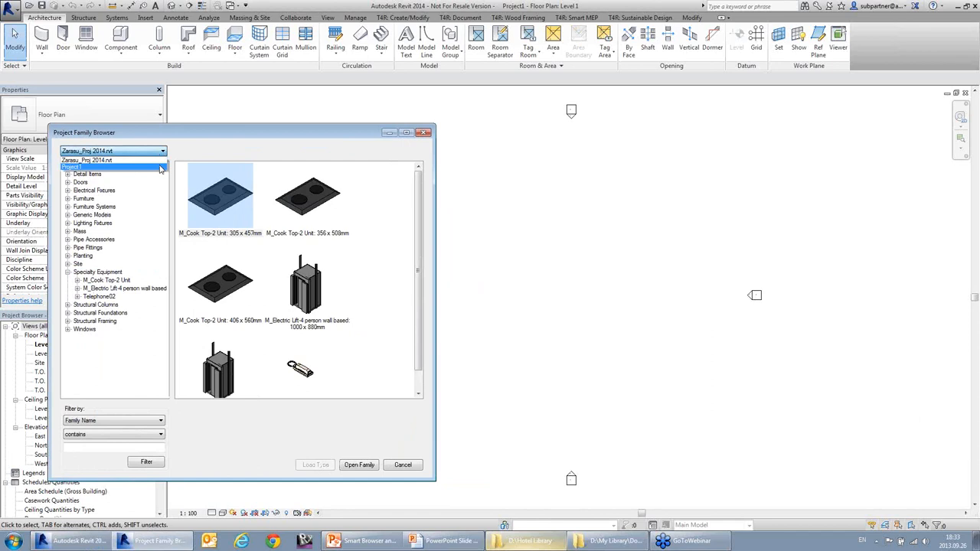
{"action": "left_click", "coordinate": [160, 166]}
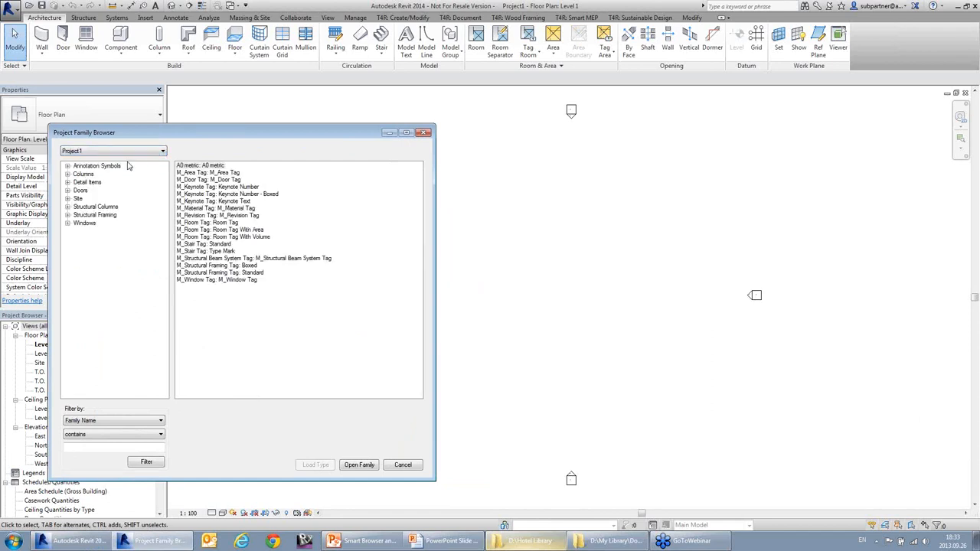
{"action": "left_click", "coordinate": [87, 183]}
{"action": "left_click", "coordinate": [81, 191]}
{"action": "left_click", "coordinate": [85, 206]}
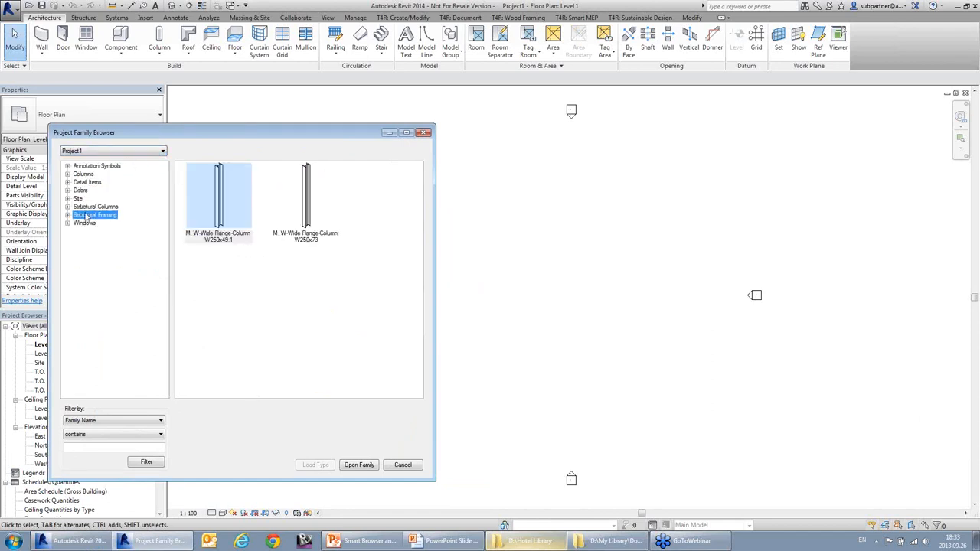
{"action": "left_click", "coordinate": [80, 191]}
{"action": "left_click", "coordinate": [81, 183]}
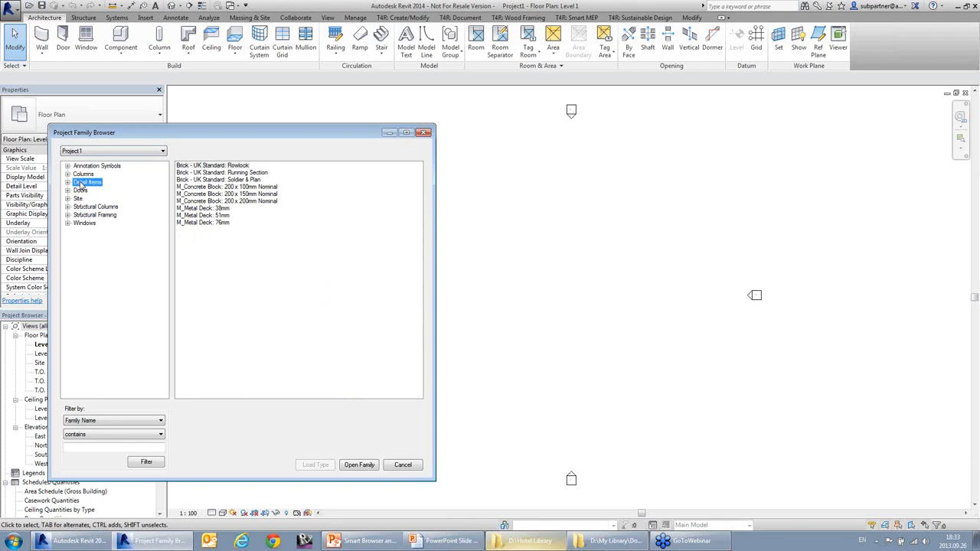
Step: Switch the family browser back to Zarasu_Proj 2014.rvt and list its Lighting Fixtures families
{"action": "left_click", "coordinate": [115, 152]}
{"action": "left_click", "coordinate": [118, 161]}
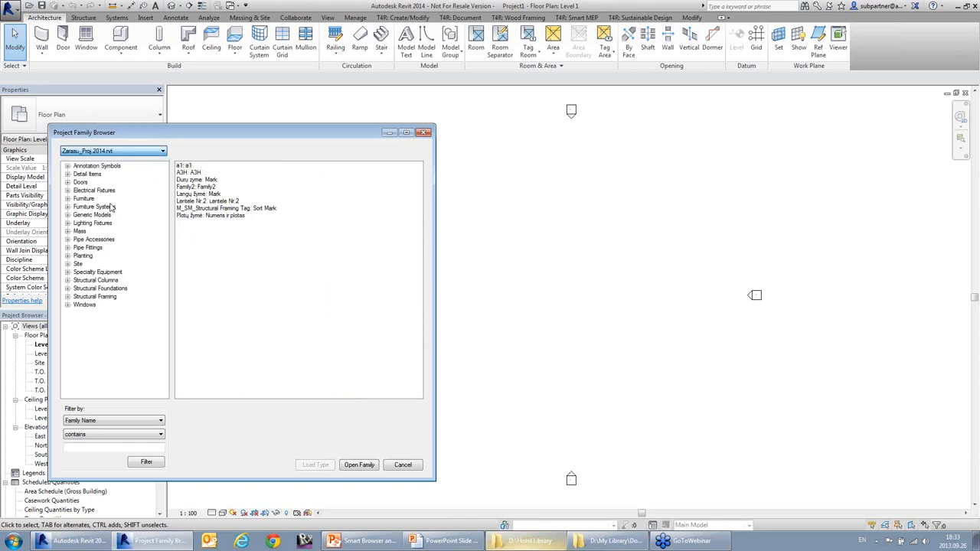
{"action": "left_click", "coordinate": [92, 216]}
{"action": "left_click", "coordinate": [92, 223]}
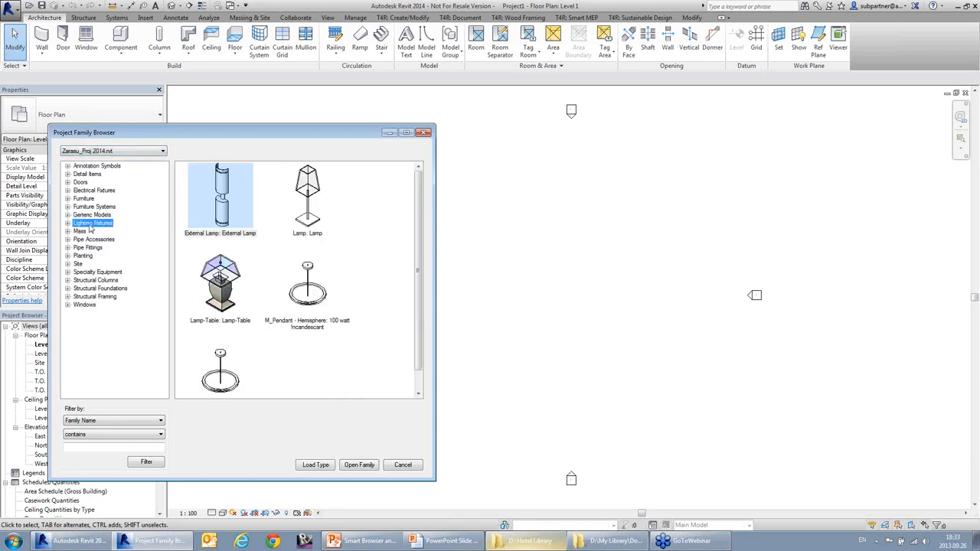
Step: Place three instances of the Lamp family from Zarasu_Proj 2014.rvt in a horizontal row on the new project's Level 1 floor plan
{"action": "left_click", "coordinate": [222, 285]}
{"action": "left_click", "coordinate": [296, 216]}
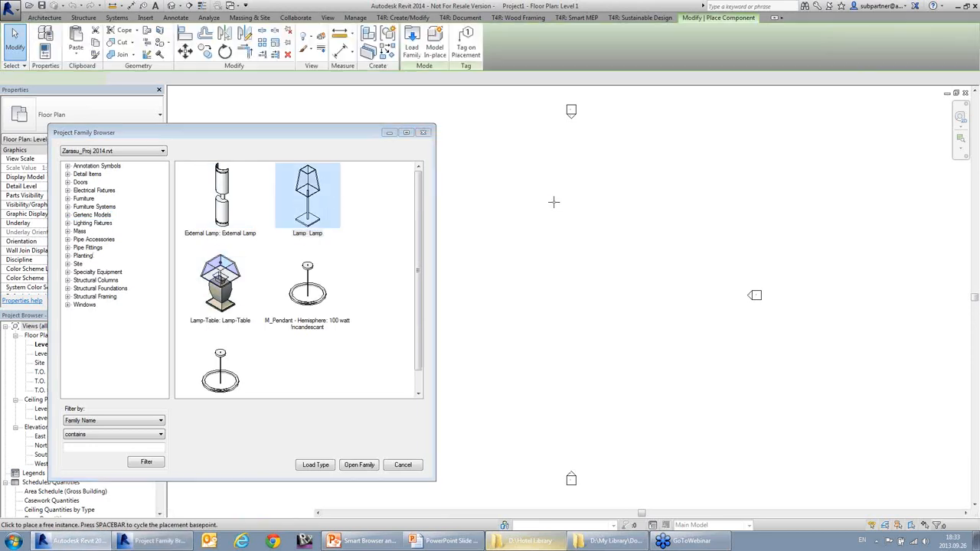
{"action": "scroll", "coordinate": [563, 201], "scroll_direction": "up", "scroll_amount": 2}
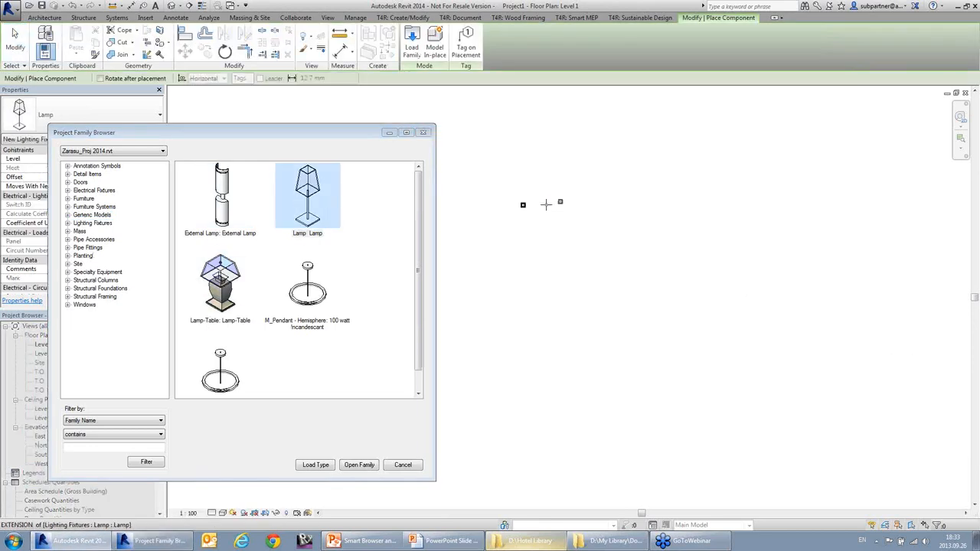
{"action": "left_click", "coordinate": [544, 206]}
{"action": "left_click", "coordinate": [561, 205]}
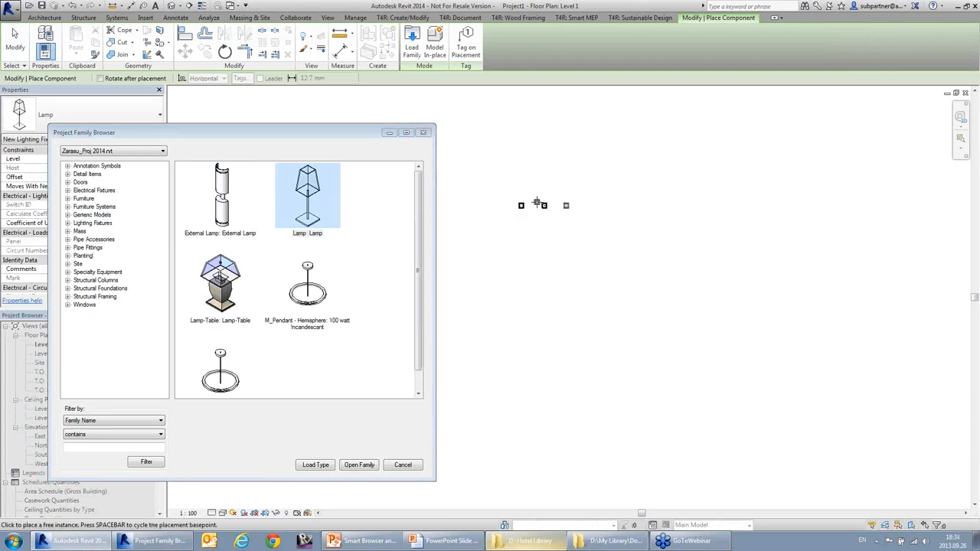
{"action": "scroll", "coordinate": [540, 205], "scroll_direction": "up", "scroll_amount": 2}
{"action": "key", "text": "Escape"}
{"action": "key", "text": "Escape"}
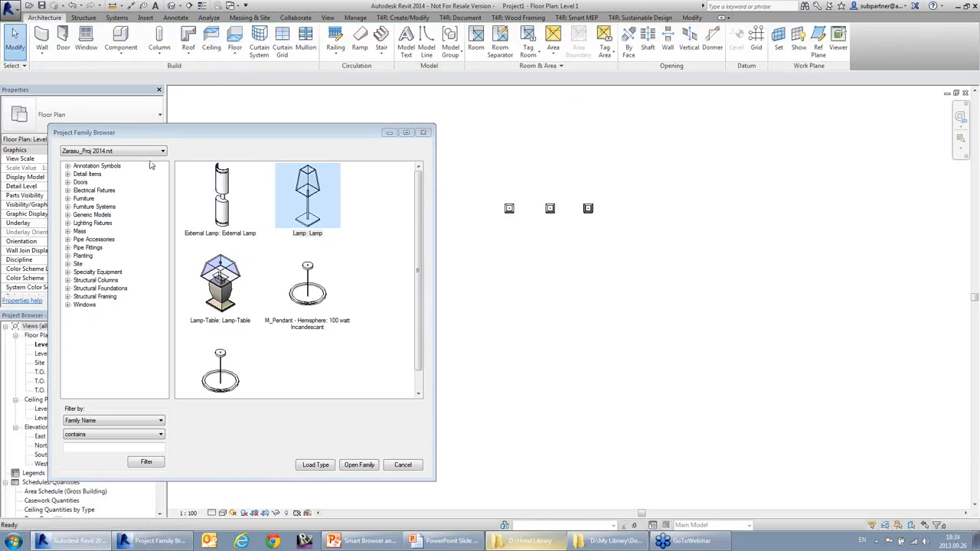
Step: View the Lighting Fixtures families of Project1 in the Project Family Browser, and close the browser
{"action": "left_click", "coordinate": [135, 152]}
{"action": "left_click", "coordinate": [128, 172]}
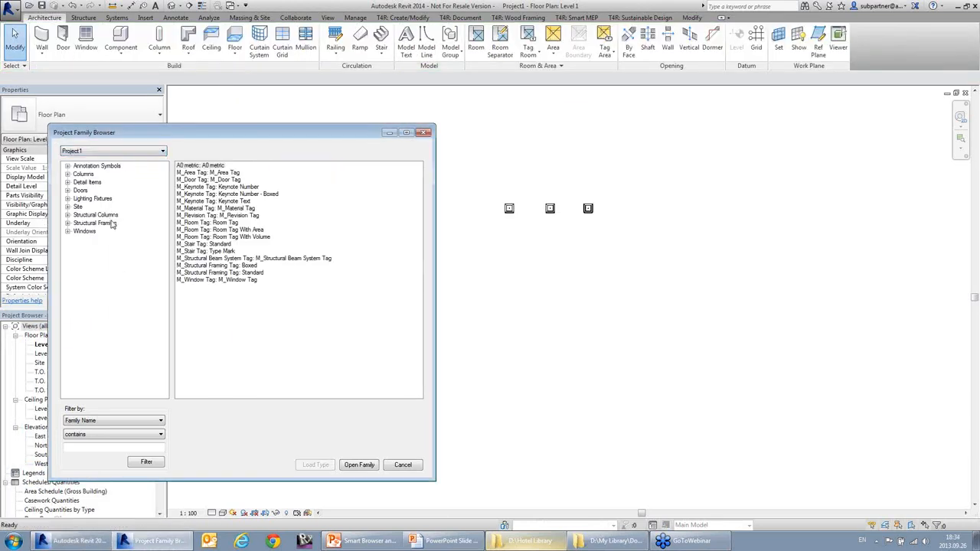
{"action": "left_click", "coordinate": [84, 199]}
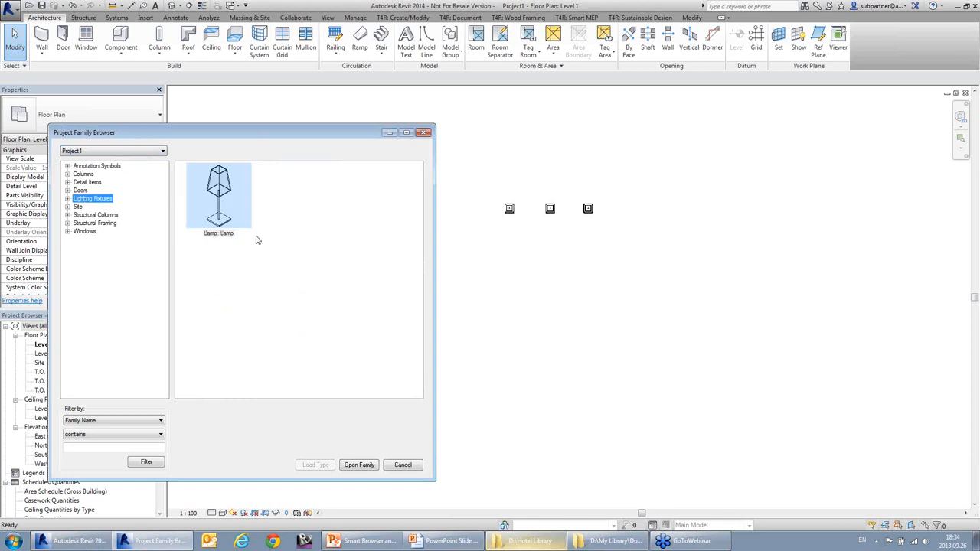
{"action": "left_click", "coordinate": [418, 466]}
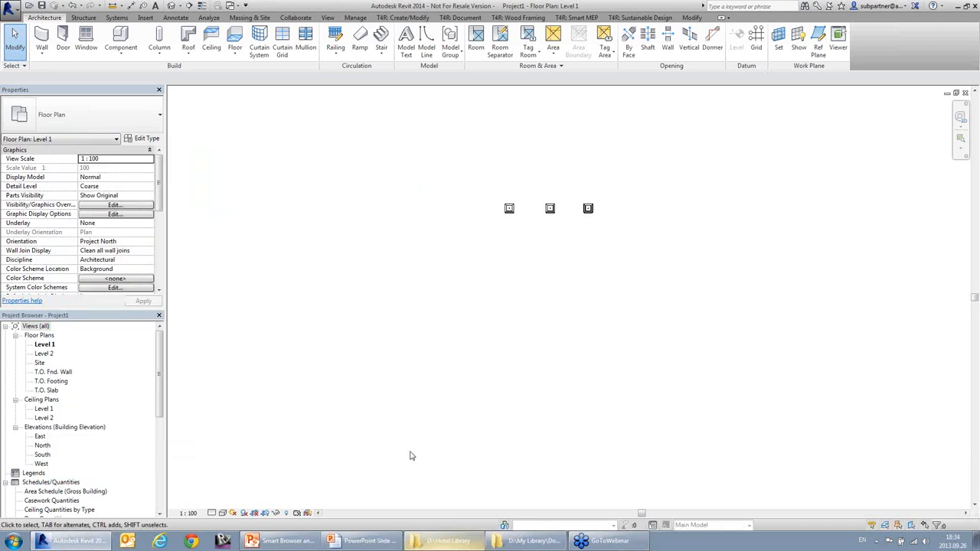
Step: Switch to the PowerPoint slide show and advance the Smart Browser PRO slide to its next highlight
{"action": "left_click", "coordinate": [369, 541]}
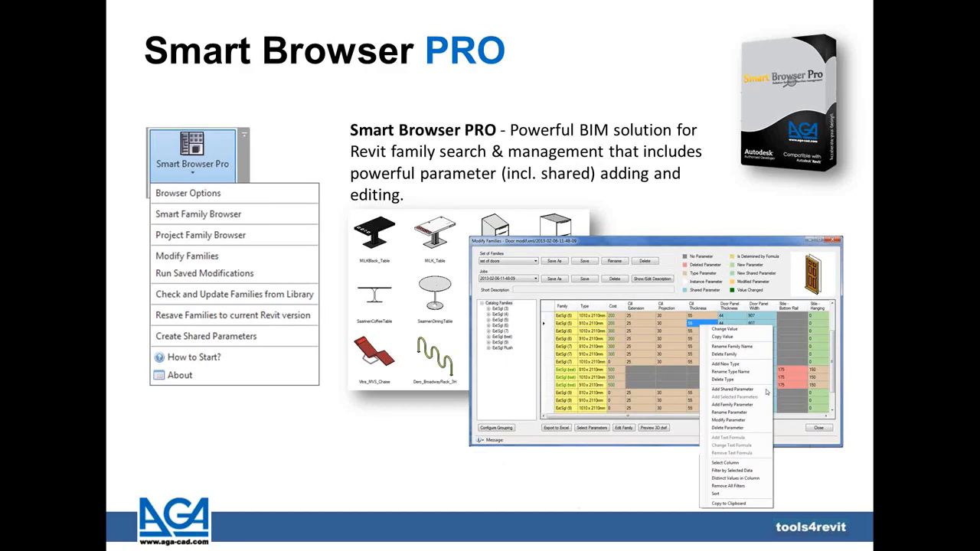
{"action": "left_click", "coordinate": [377, 422]}
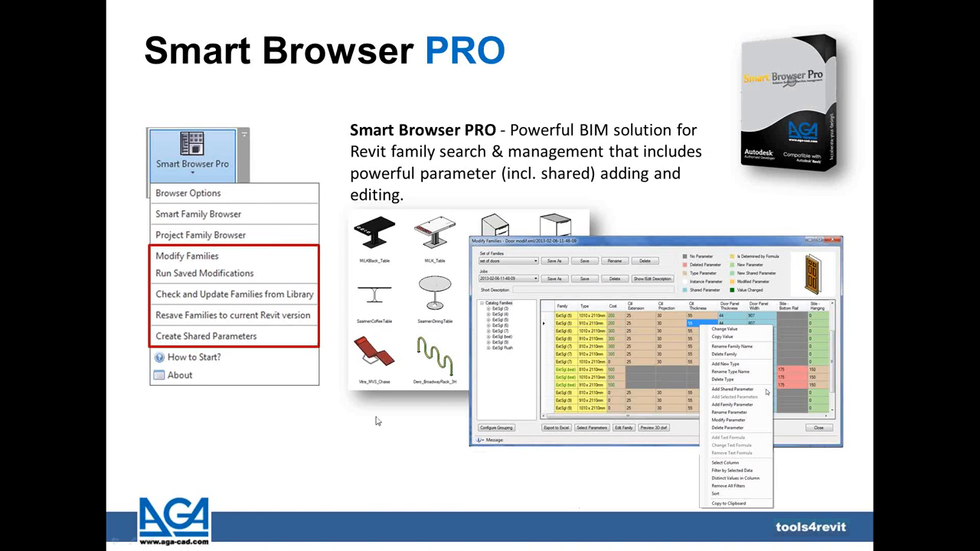